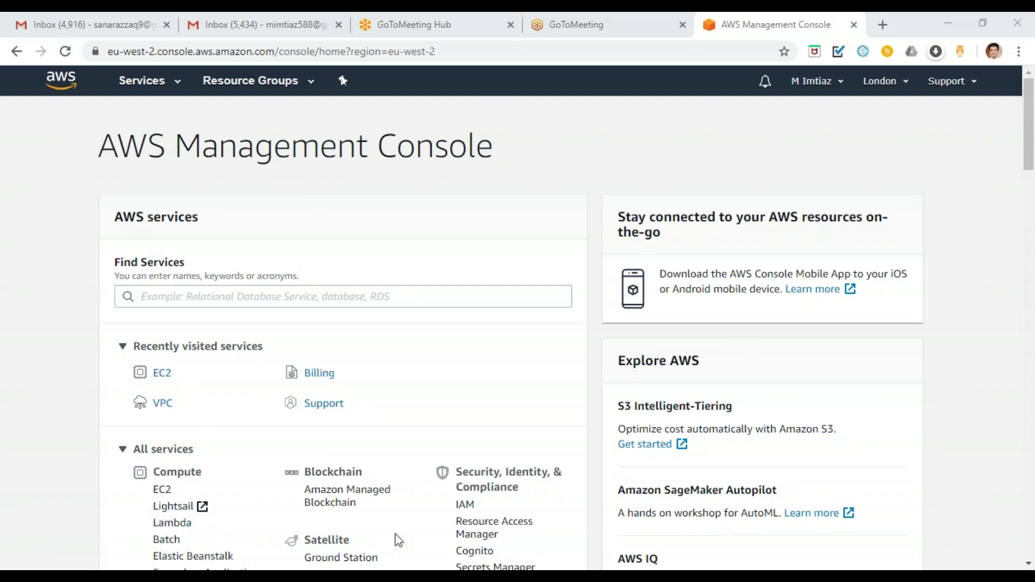
- Go to the EC2 service and start launching a new instance
left_click_drag(1030, 122, 1032, 200)
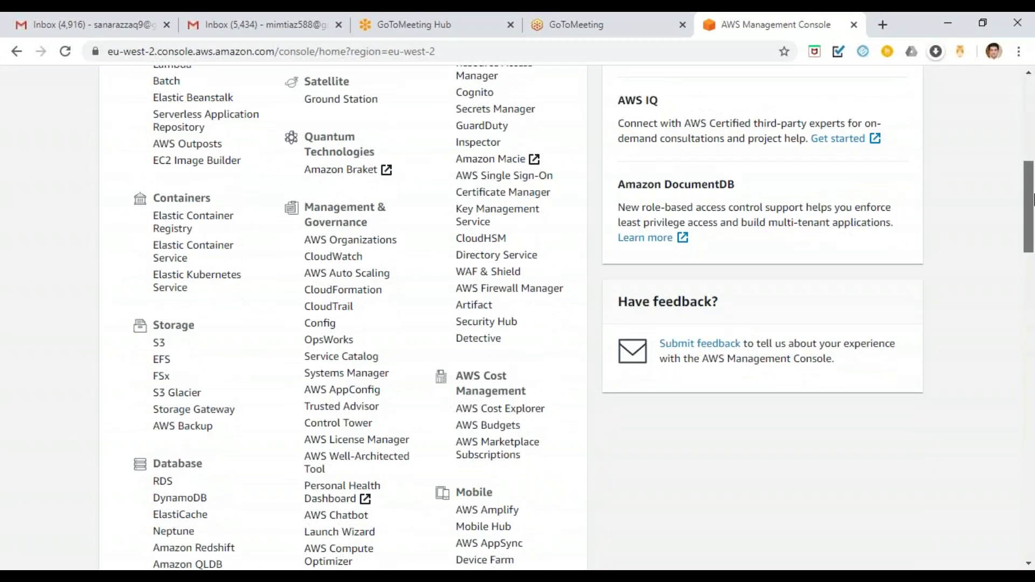
left_click_drag(1033, 199, 1031, 103)
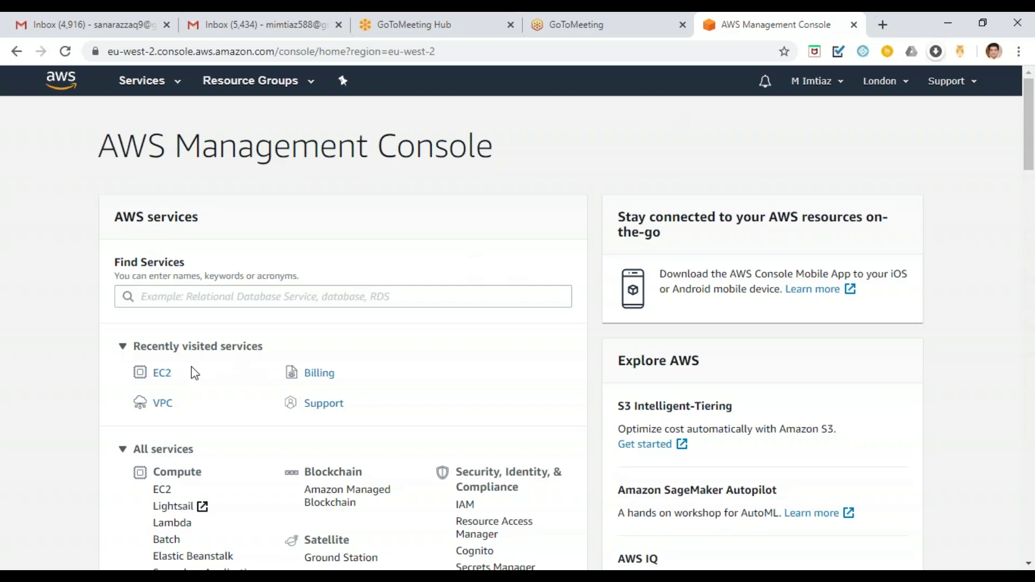
left_click(162, 375)
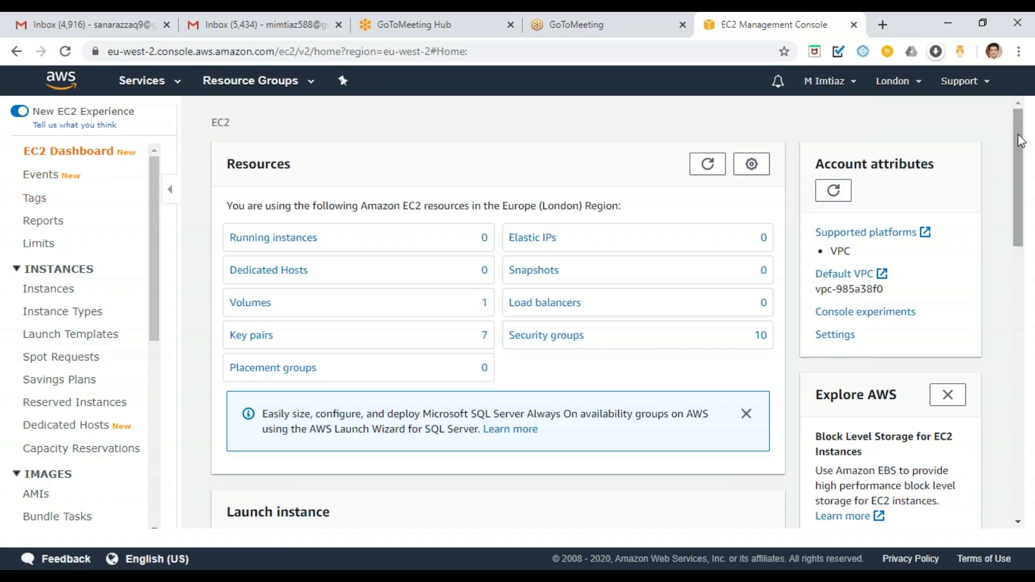
scroll(1020, 131, "down", 2)
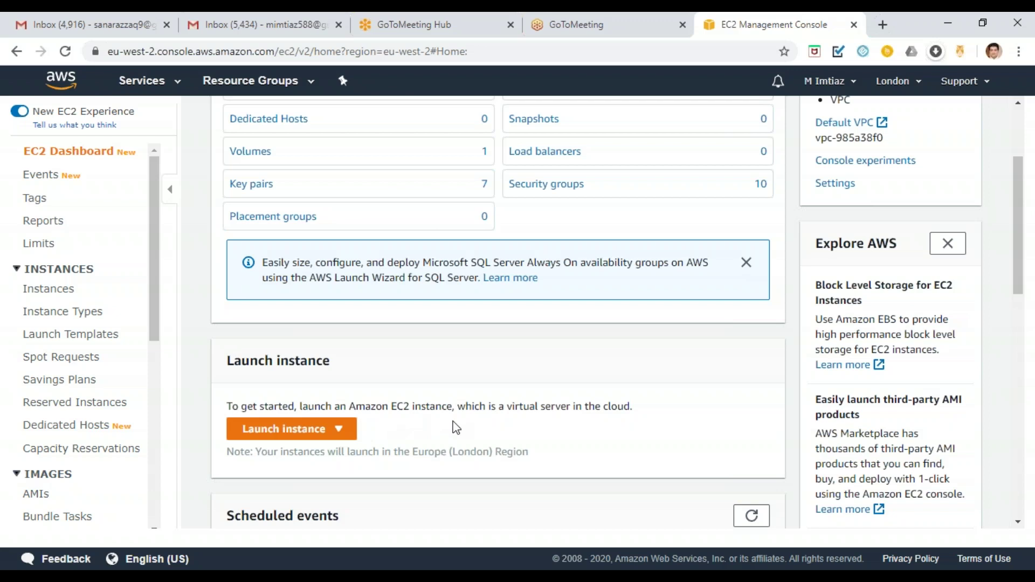
left_click(298, 436)
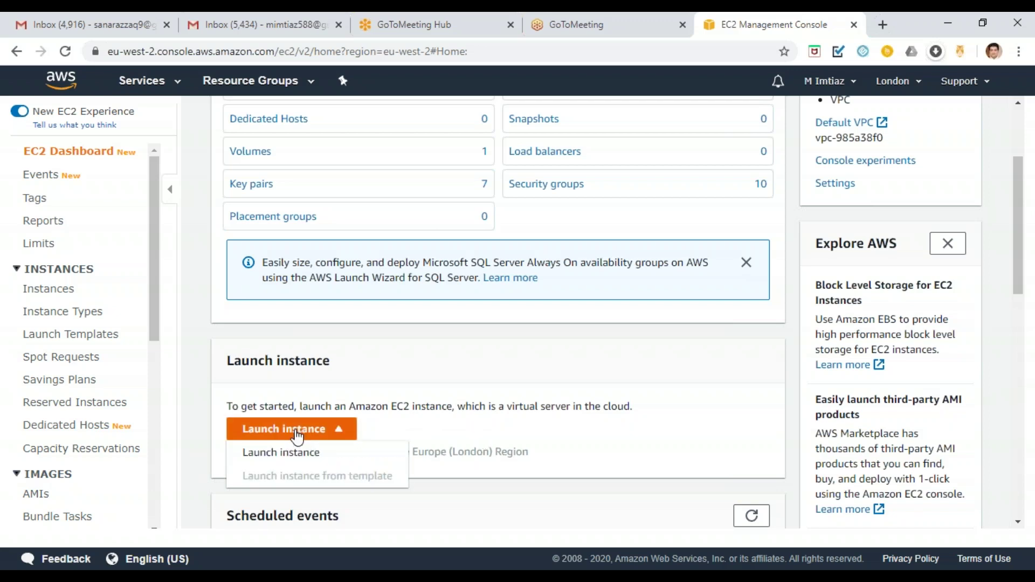
left_click(295, 456)
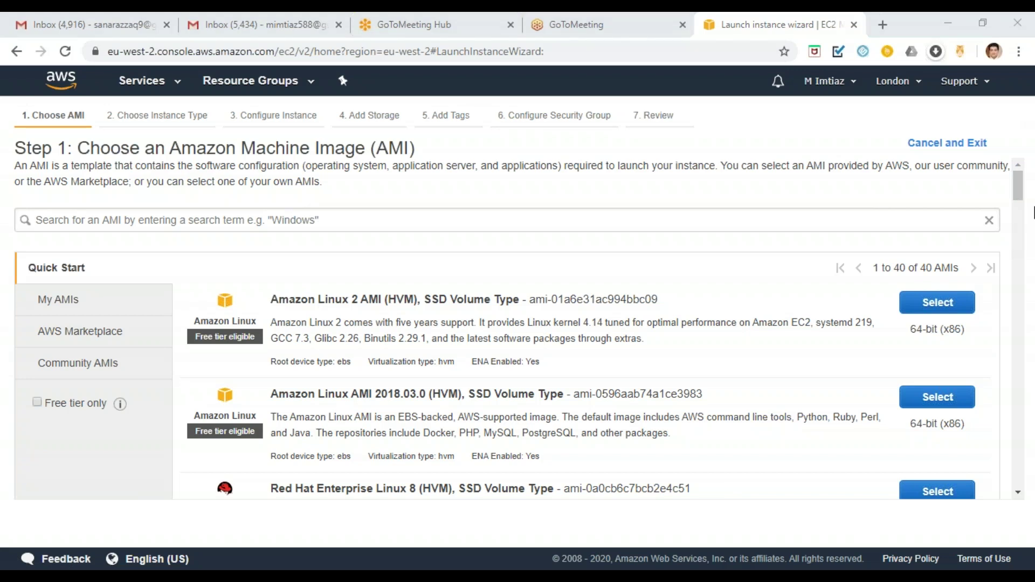
- Look through the quick start machine images and select Amazon Linux AMI 2018.03.0 (HVM), SSD Volume Type
left_click_drag(1023, 189, 1020, 204)
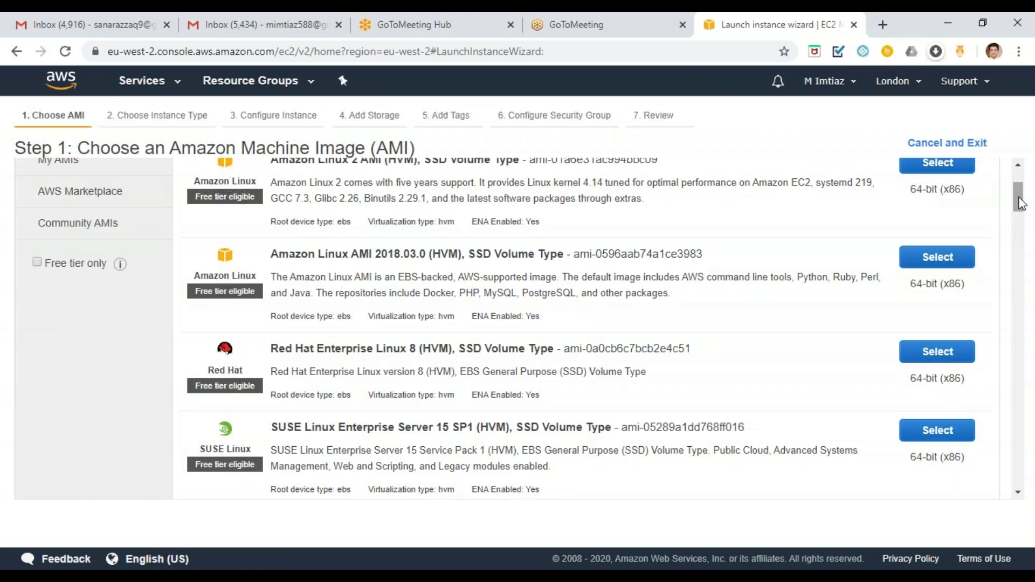
left_click_drag(1021, 204, 1033, 384)
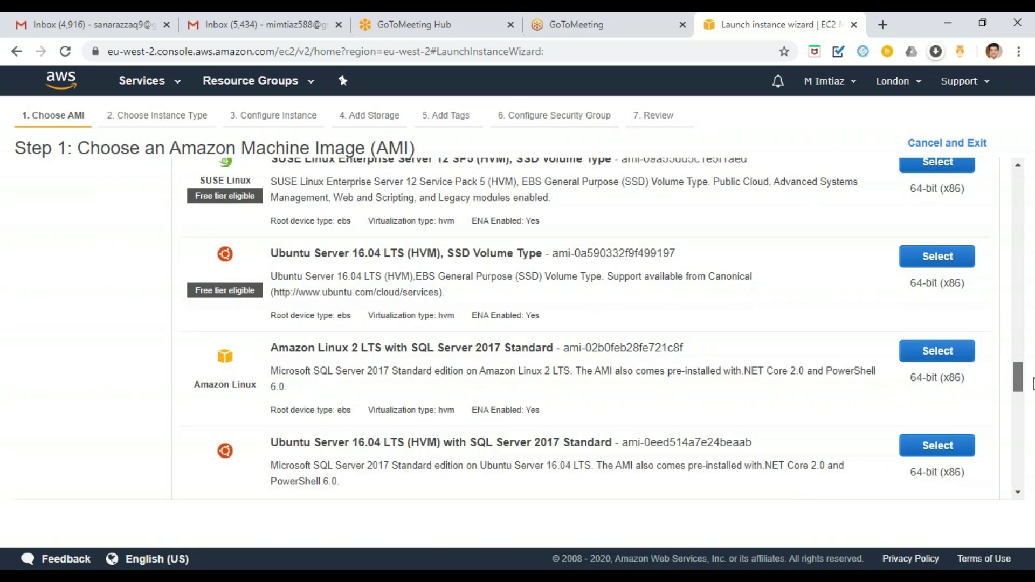
left_click_drag(1033, 384, 1018, 178)
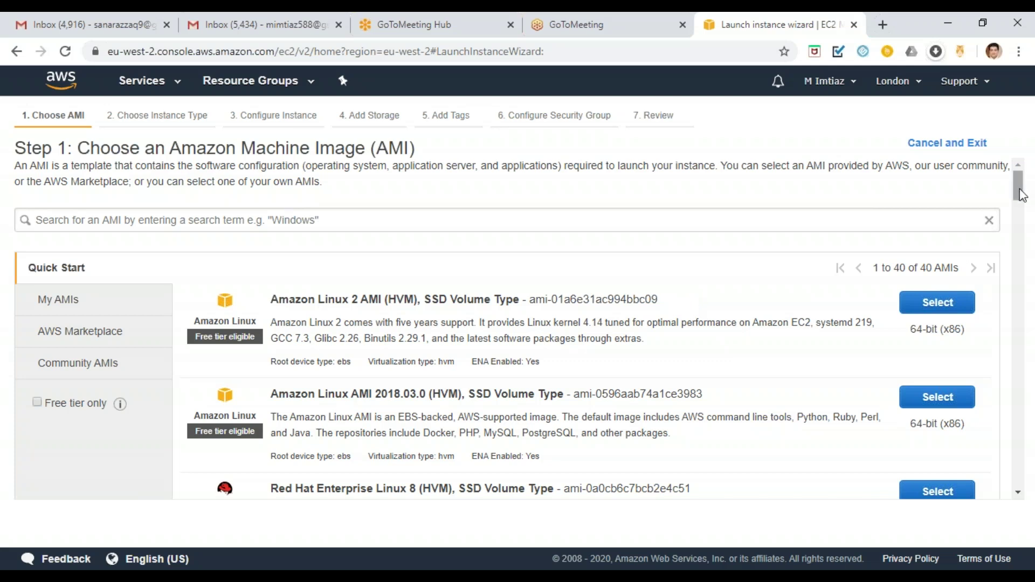
left_click_drag(1021, 192, 1021, 207)
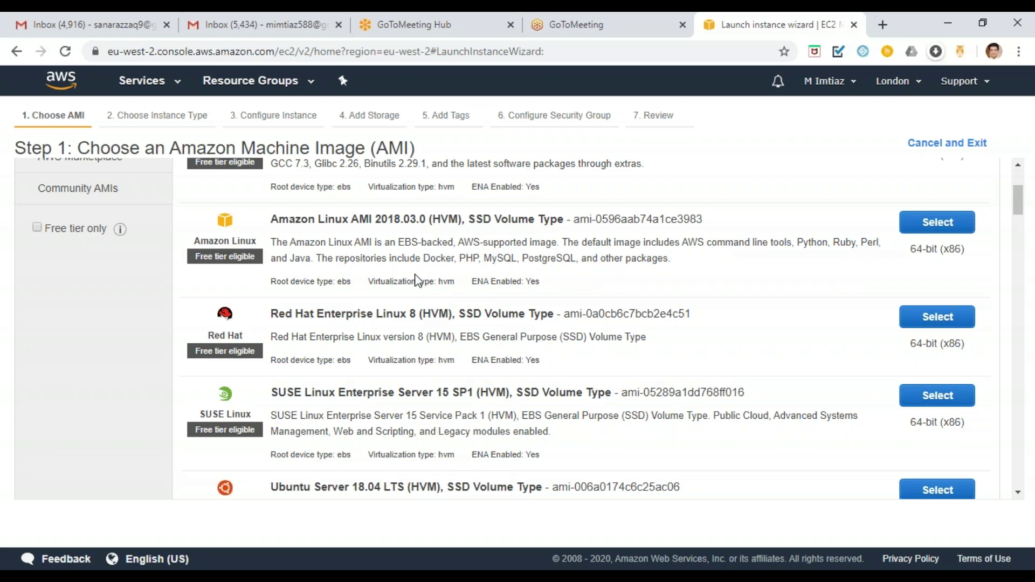
left_click(930, 230)
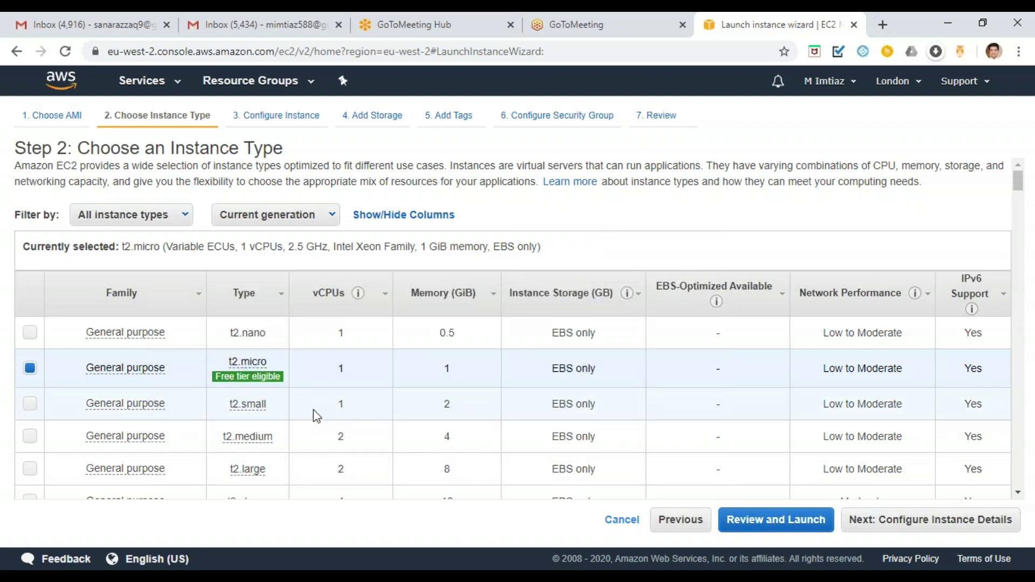
- Examine the available instance types, comparing their vCPUs, memory and storage, and read the free tier terms of t2.micro
mouse_move(264, 411)
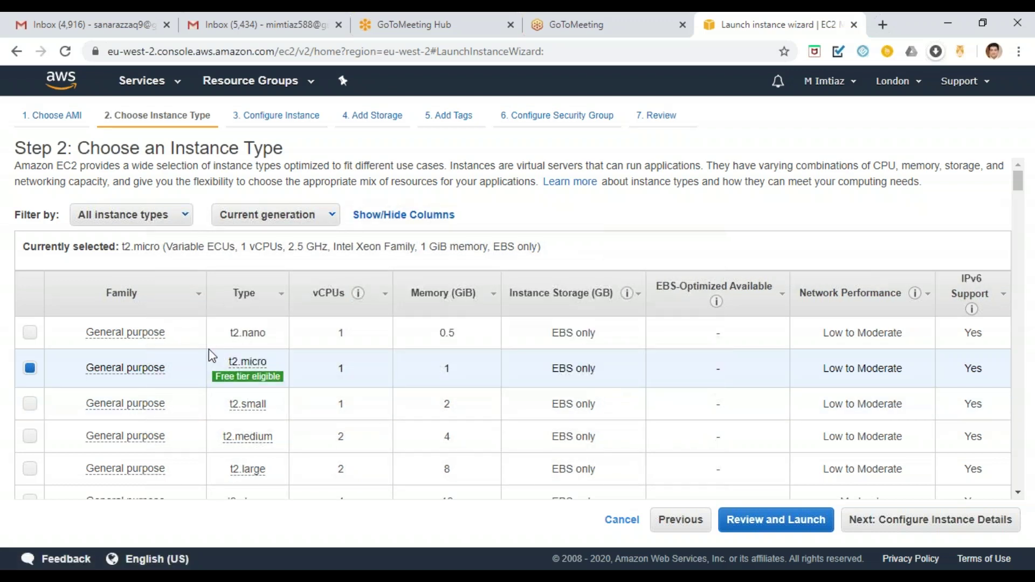
mouse_move(237, 377)
left_click(1018, 493)
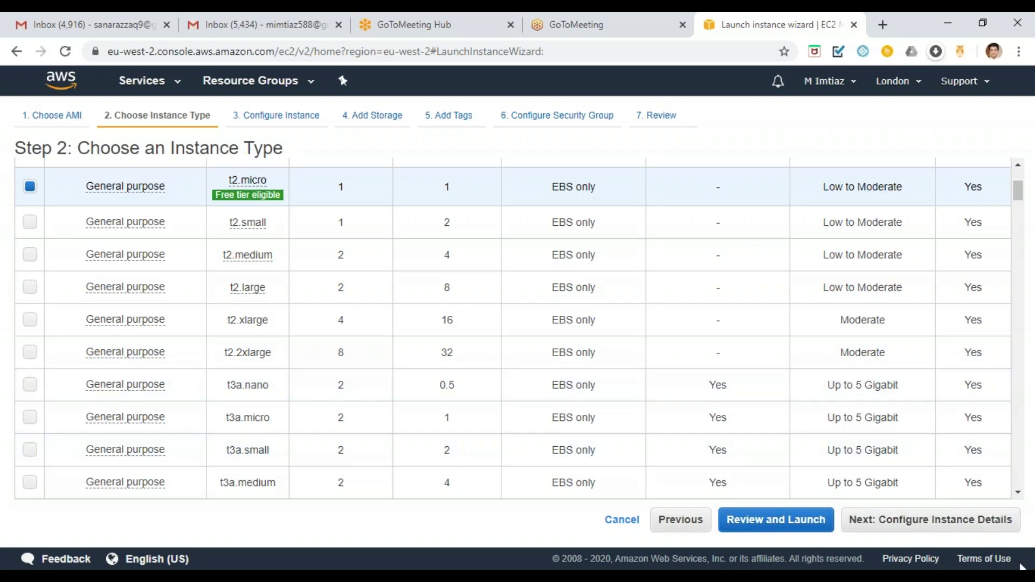
left_click(1018, 493)
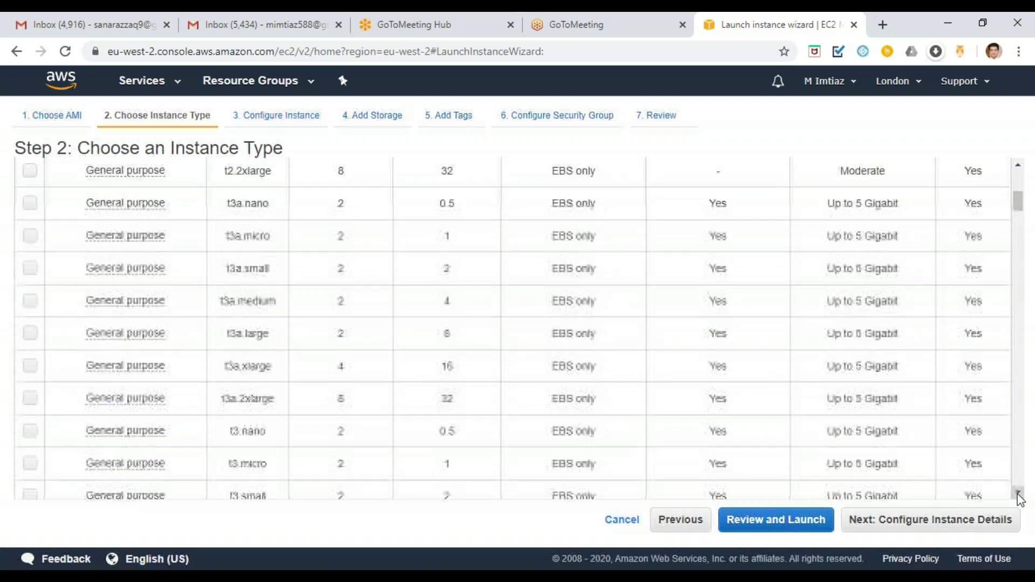
left_click(1018, 493)
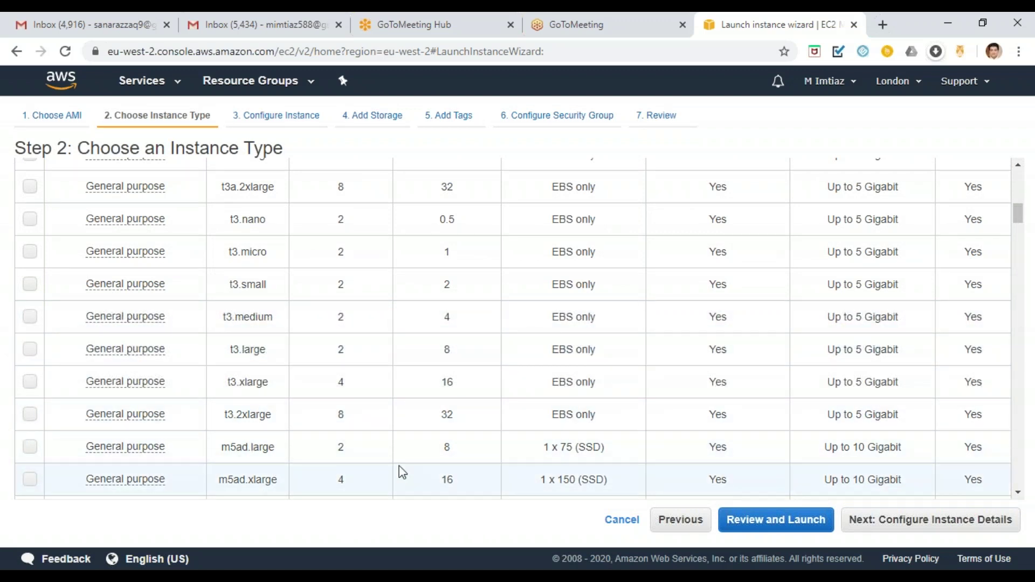
left_click(1018, 493)
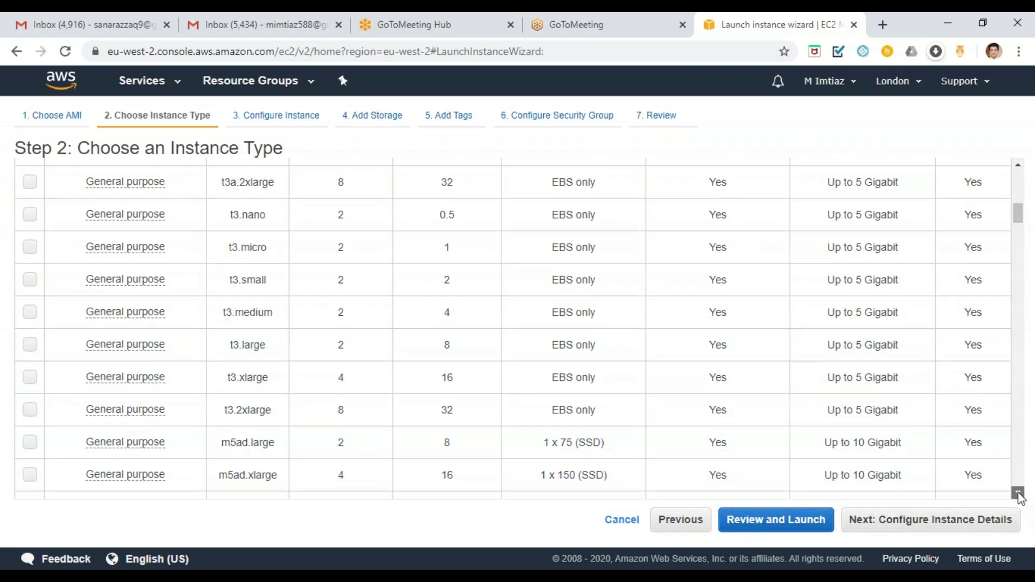
scroll(1020, 496, "down", 5)
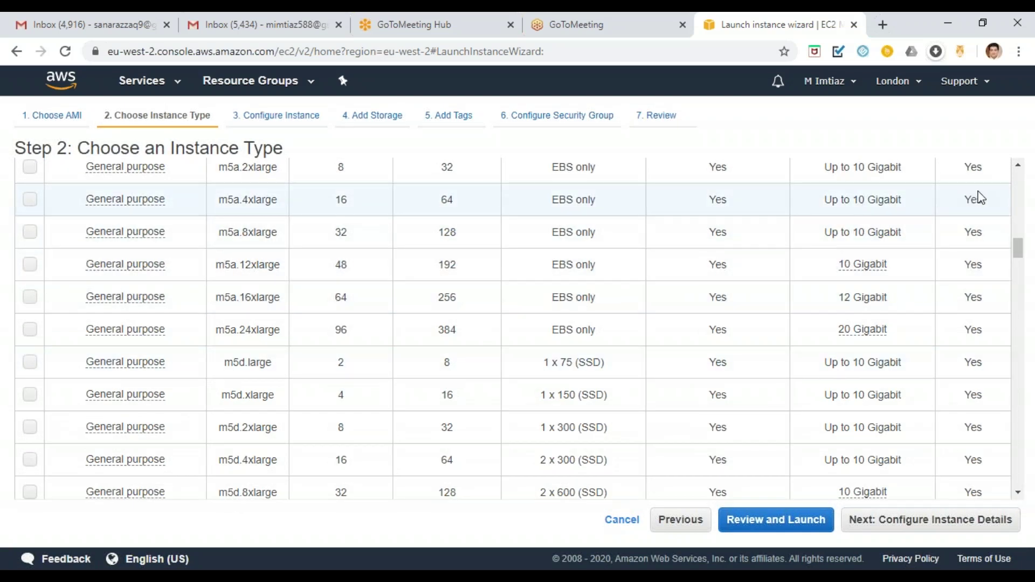
left_click(1018, 177)
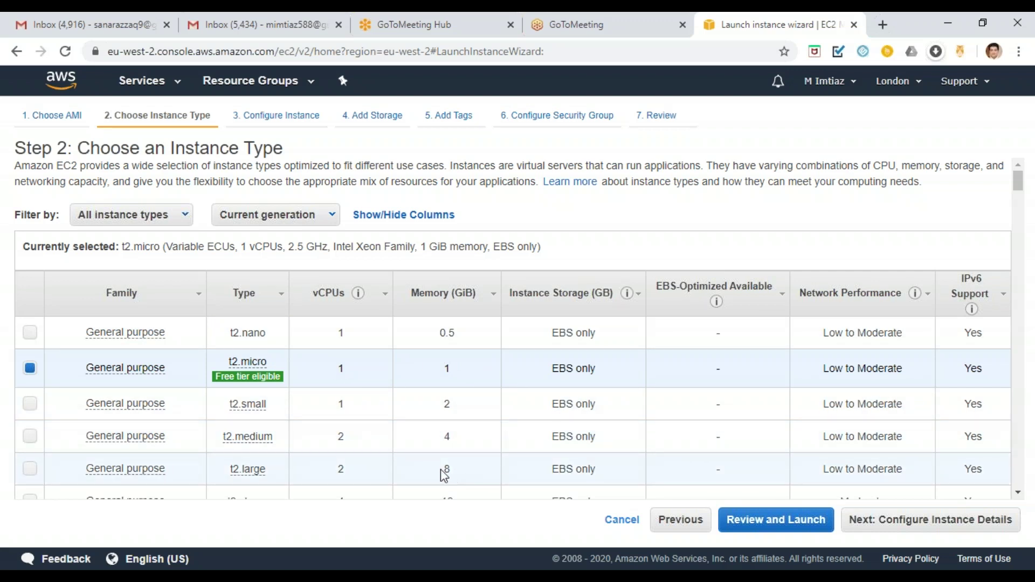
left_click(1019, 493)
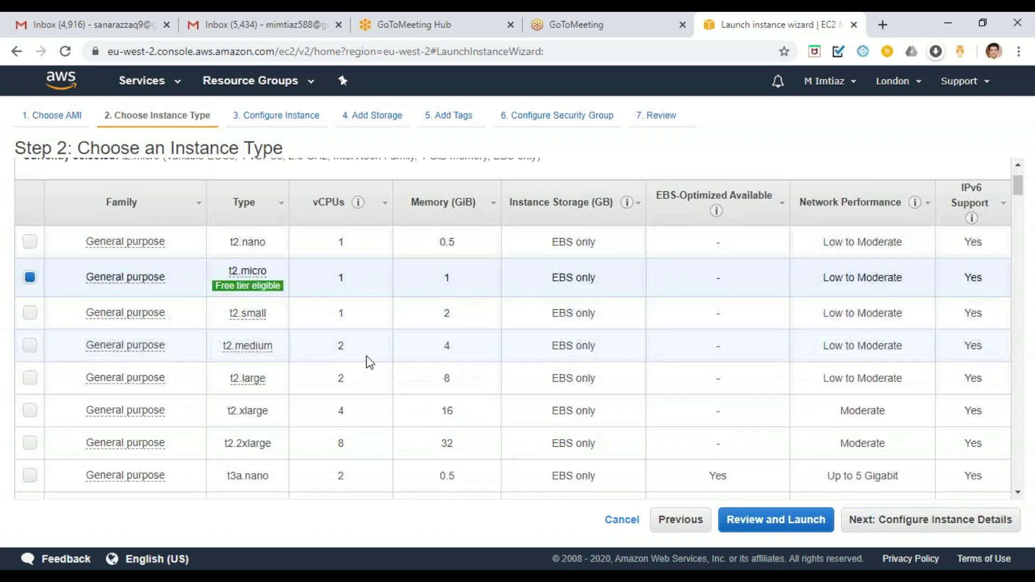
left_click(1019, 494)
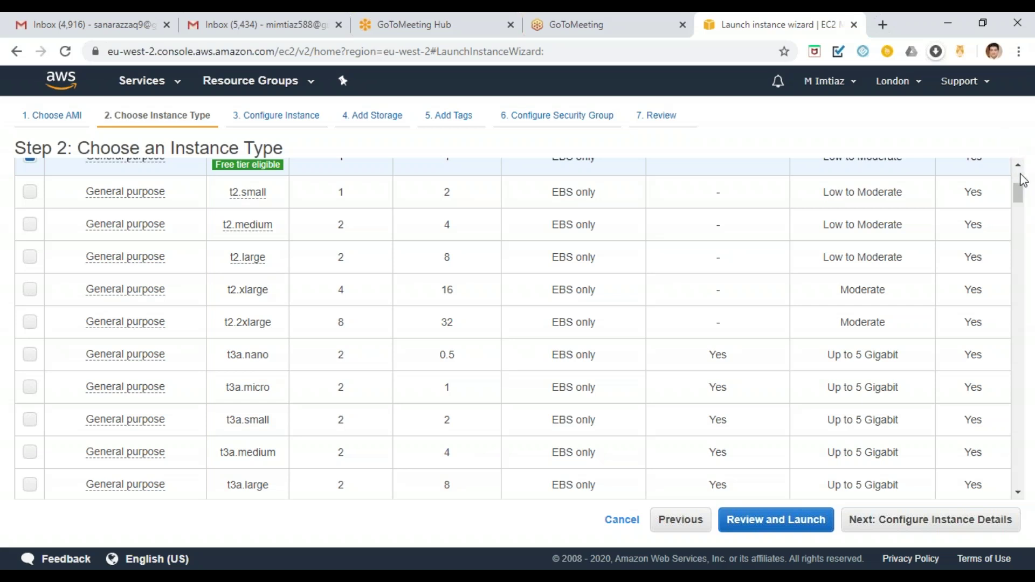
scroll(1020, 177, "up", 4)
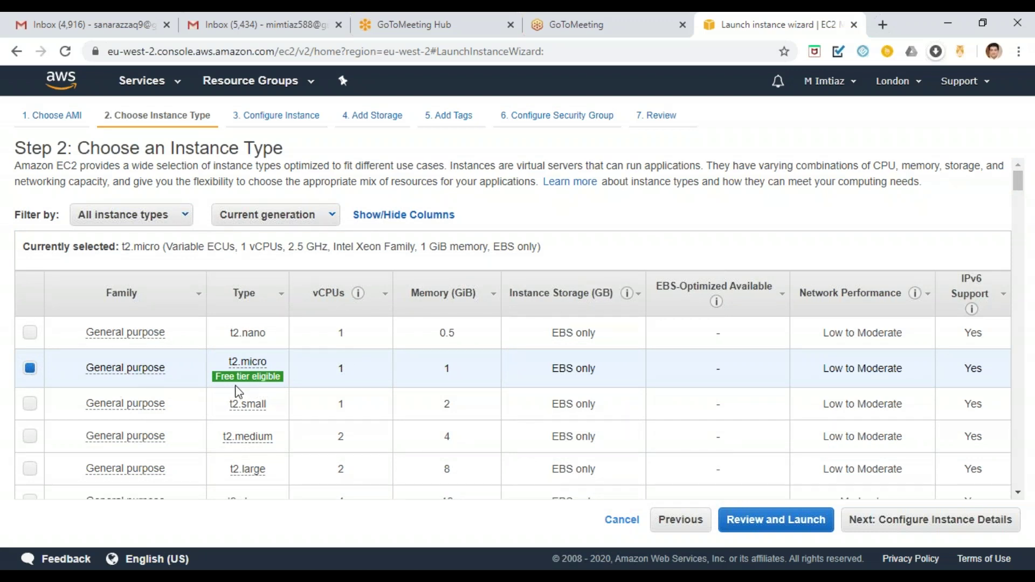
mouse_move(281, 385)
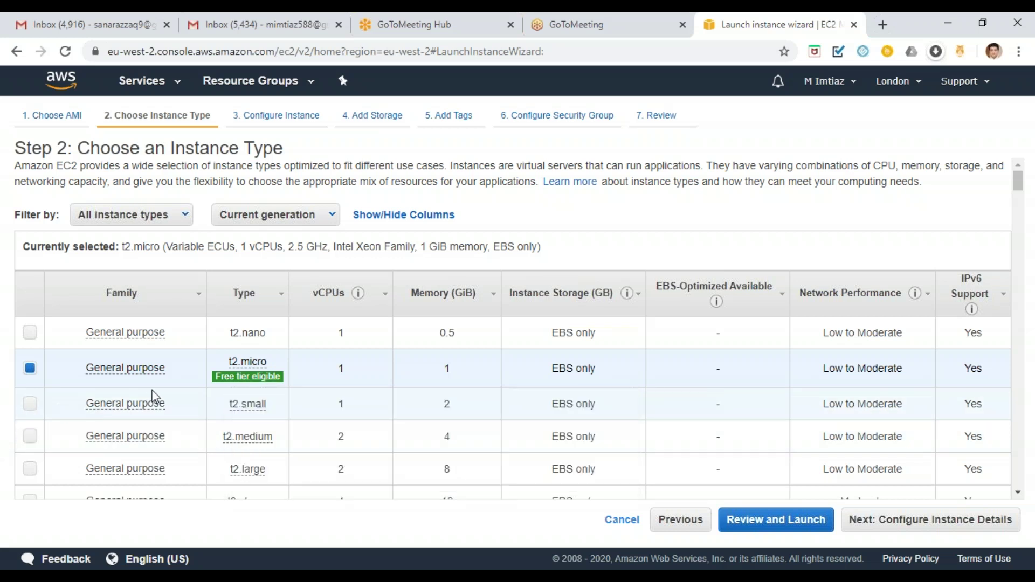
mouse_move(243, 380)
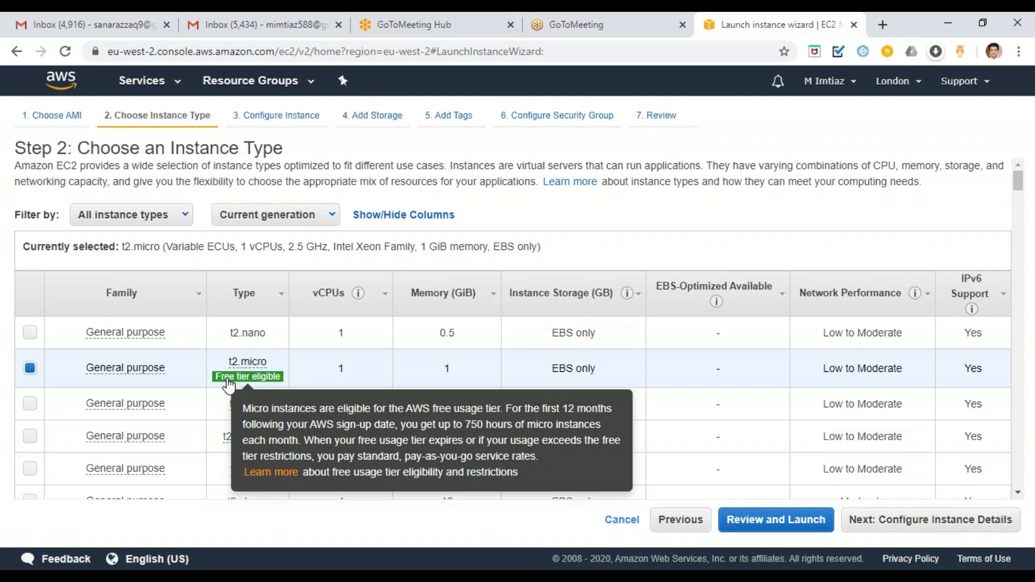
- Try the t2.small and t2.medium instance types and read the description of t2.medium
left_click(29, 406)
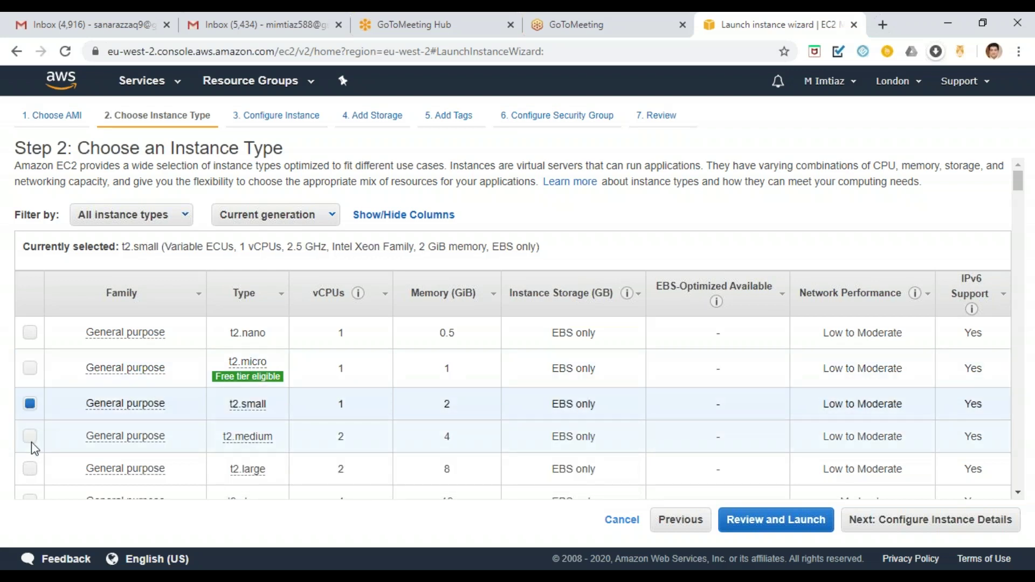
left_click(31, 443)
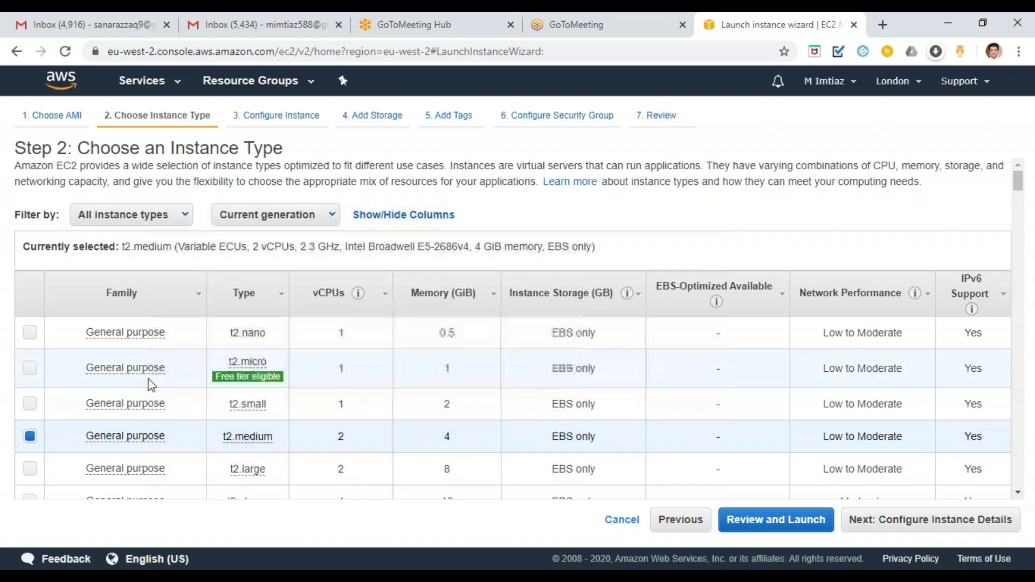
mouse_move(229, 441)
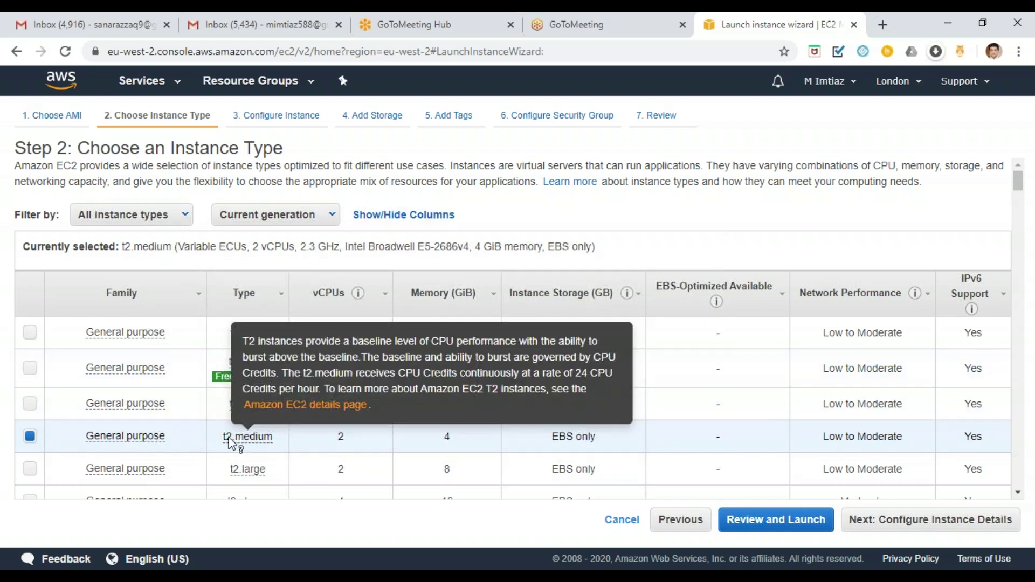
- Choose the free tier eligible t2.micro instance type and continue to configuring the instance details
left_click(31, 369)
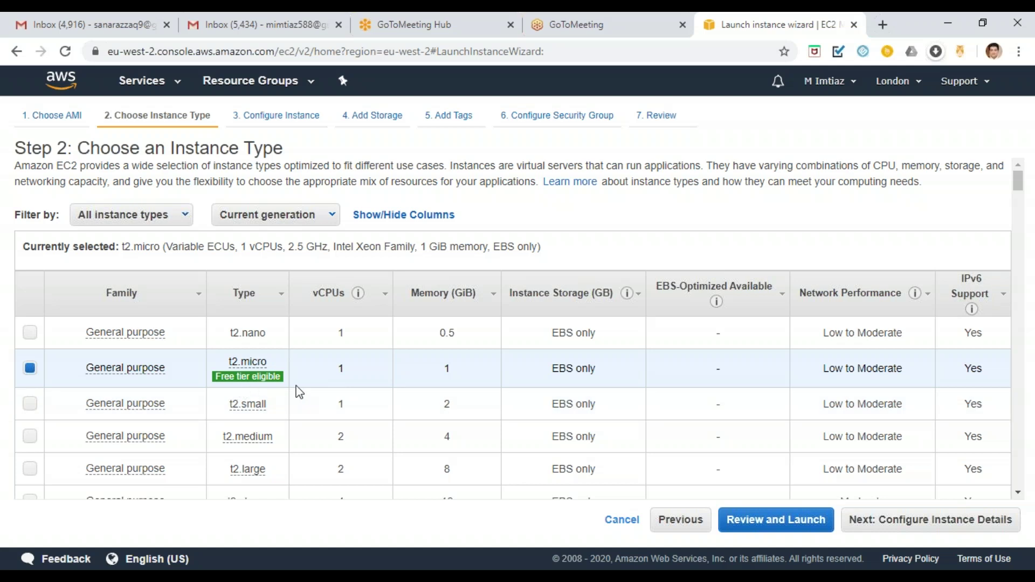
left_click(910, 523)
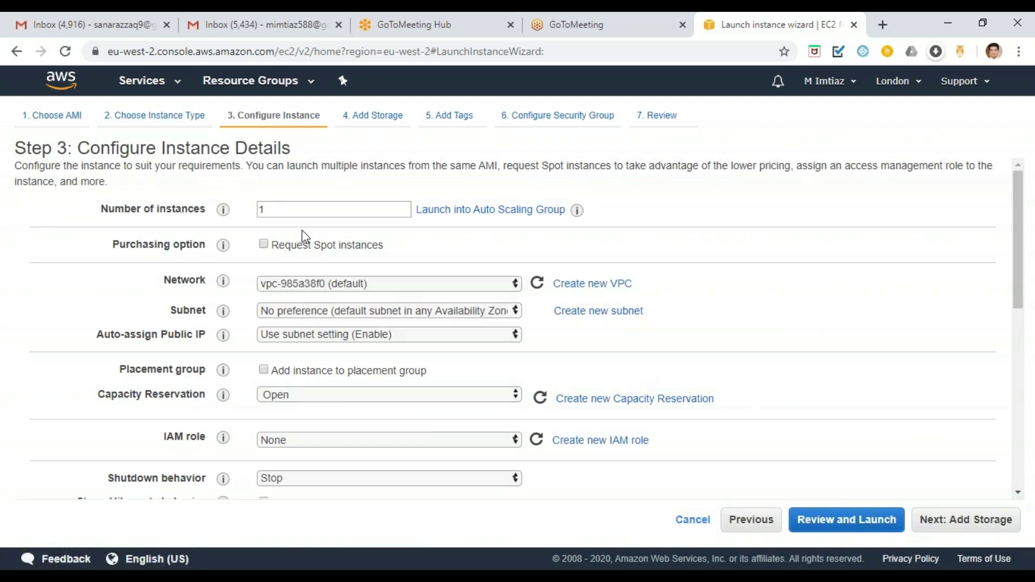
- Try 100 as the number of instances and set it back to 1
double_click(278, 208)
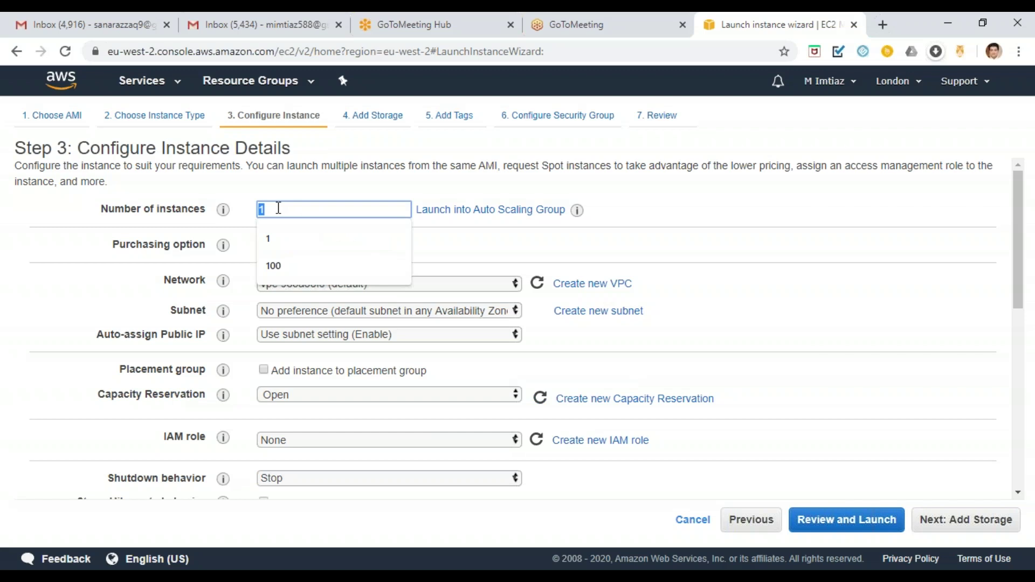
type("10")
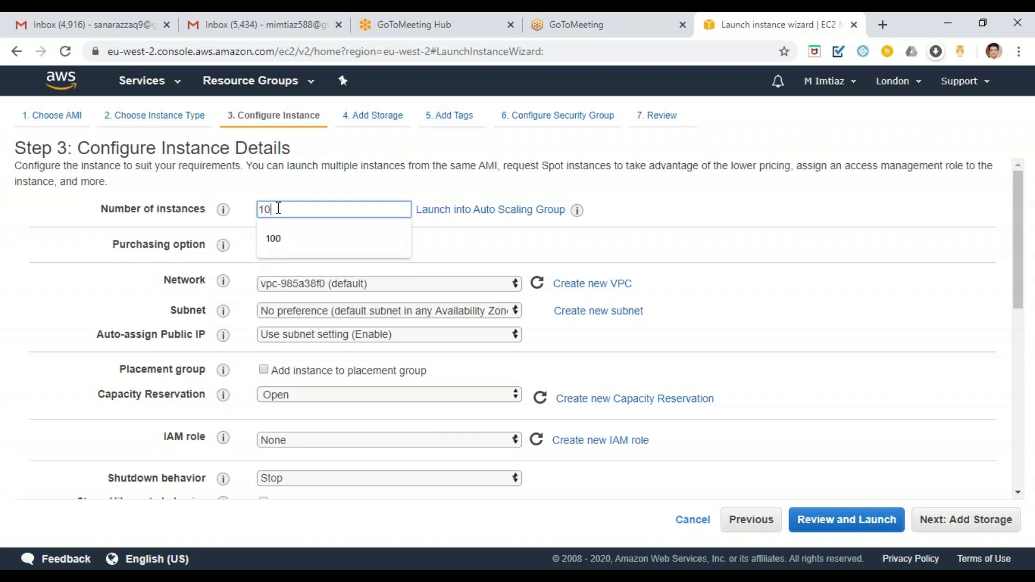
type("0")
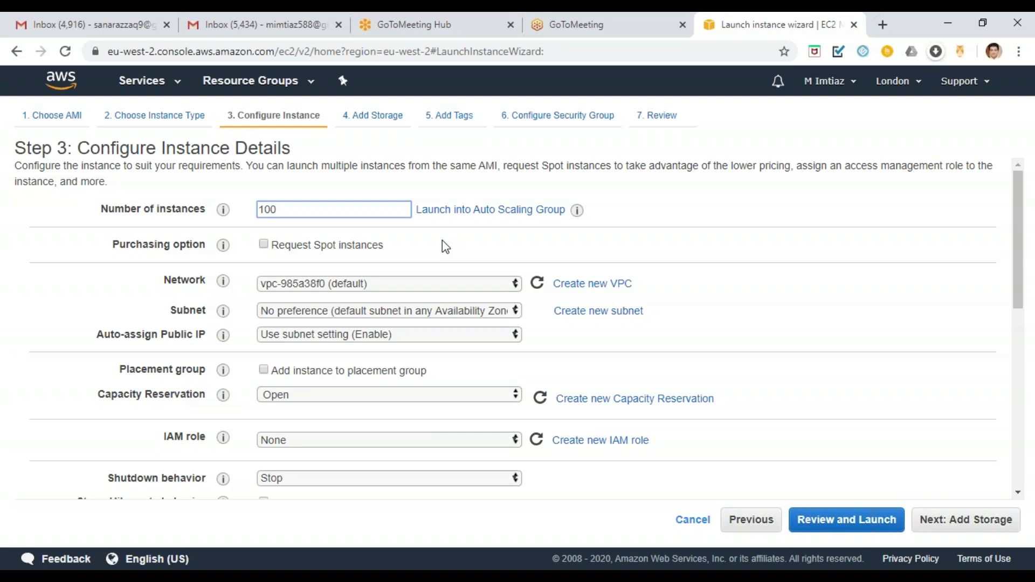
key("BackSpace")
key("BackSpace")
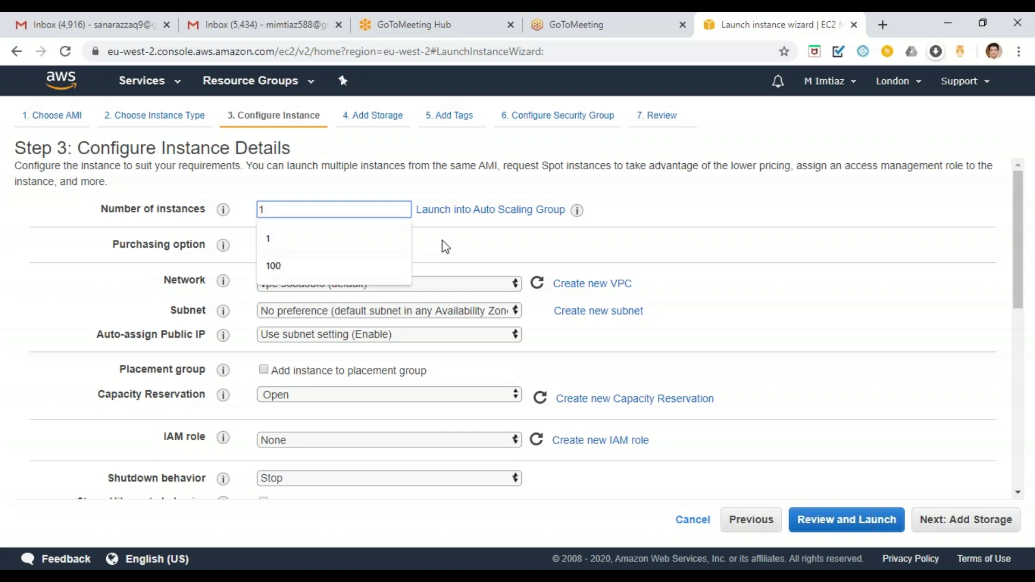
left_click(297, 241)
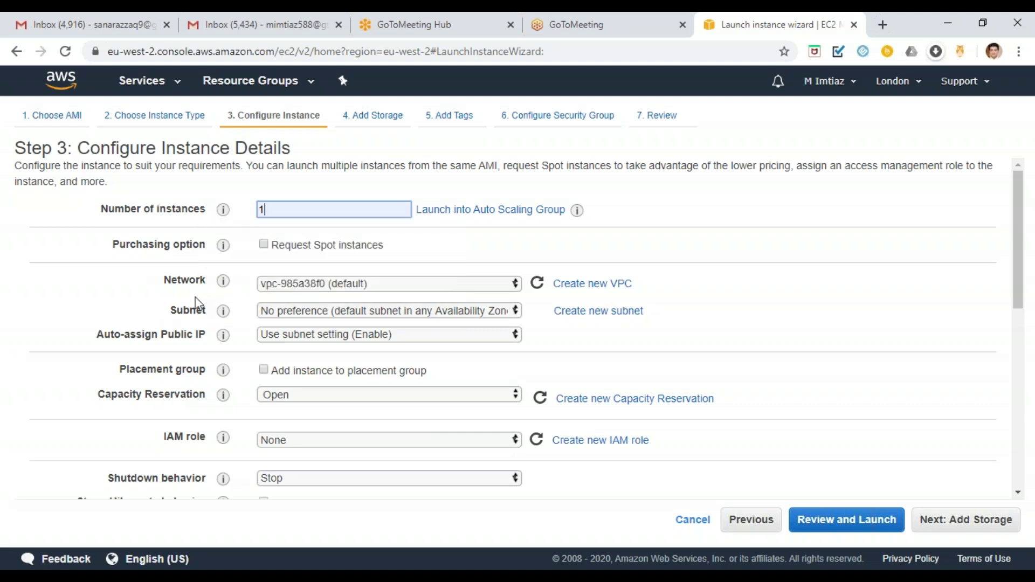
- Examine the subnet choices offered for the default network and close the list without choosing another
mouse_move(226, 311)
left_click(502, 313)
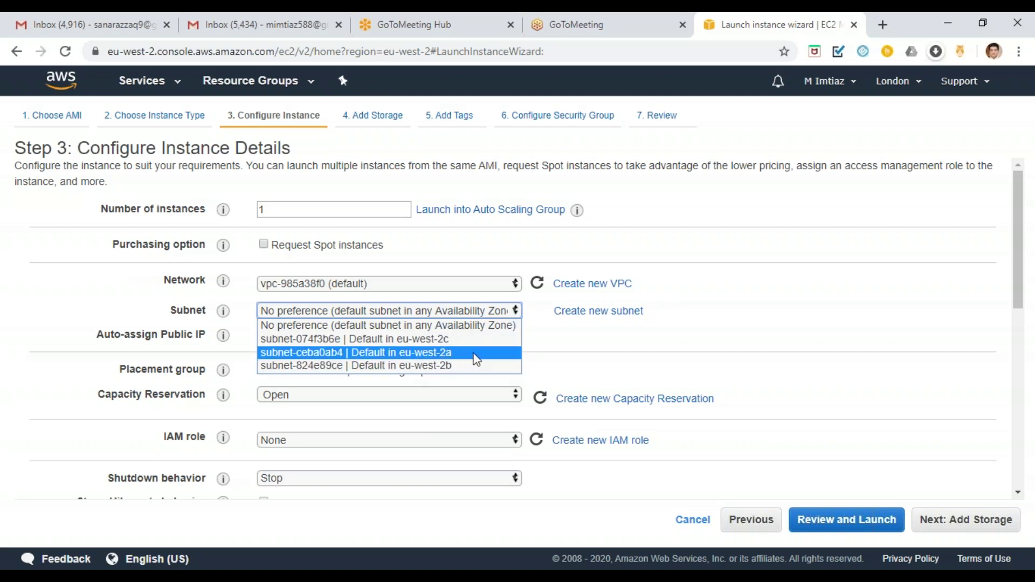
left_click(565, 340)
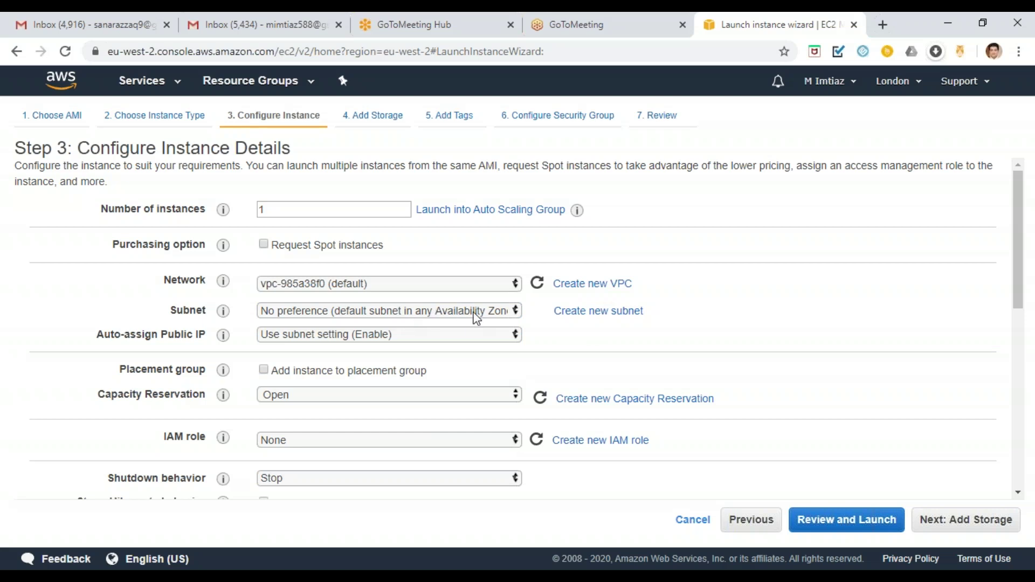
- Examine the list of available AWS regions and close it without switching away from London
left_click(915, 91)
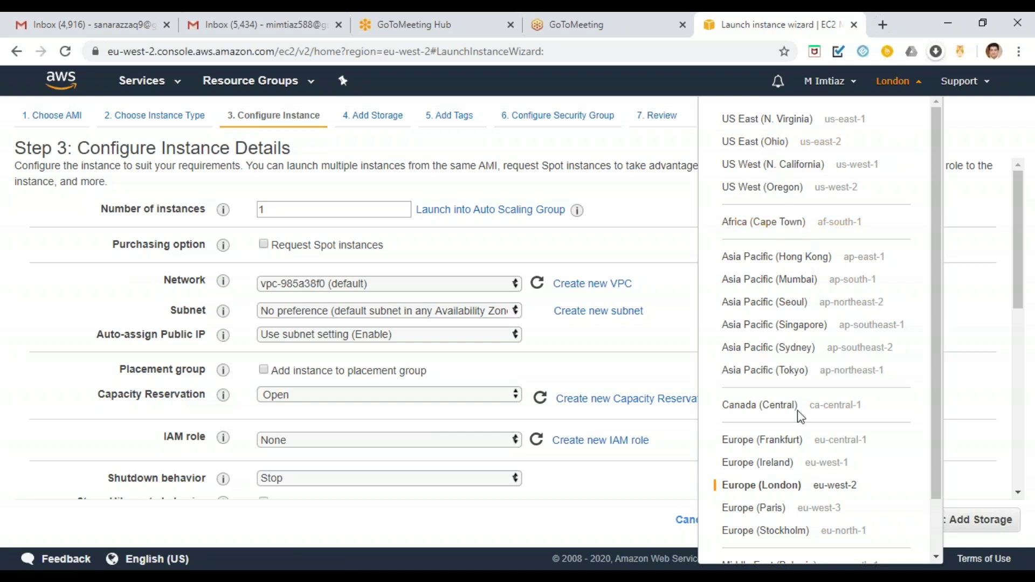
left_click_drag(933, 129, 938, 194)
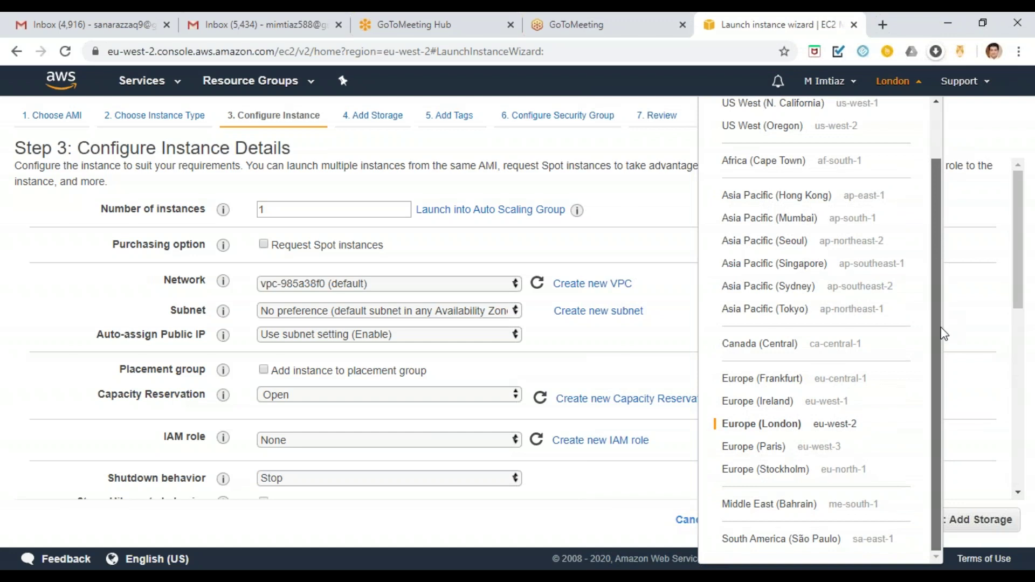
scroll(927, 207, "up", 2)
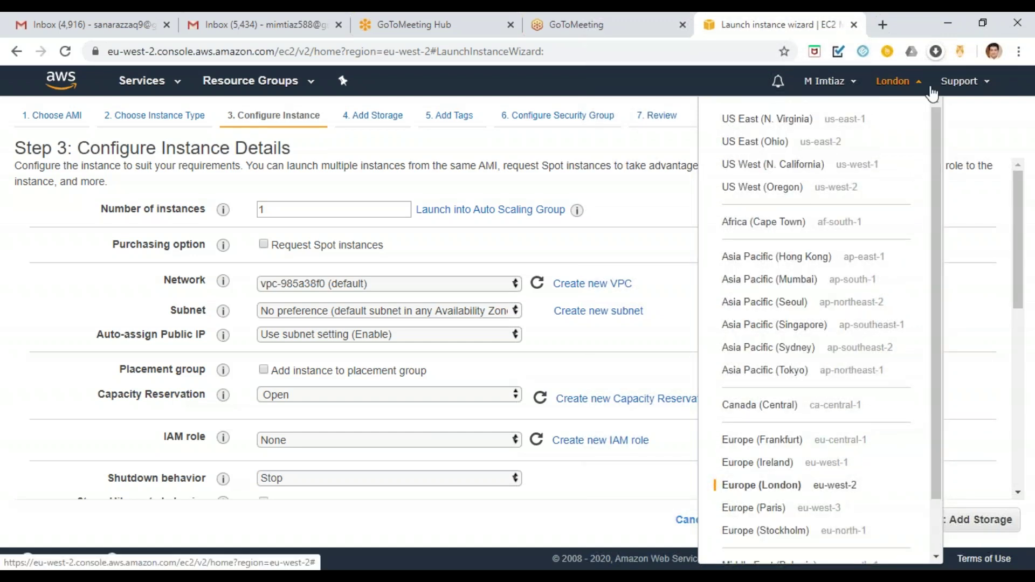
left_click(891, 84)
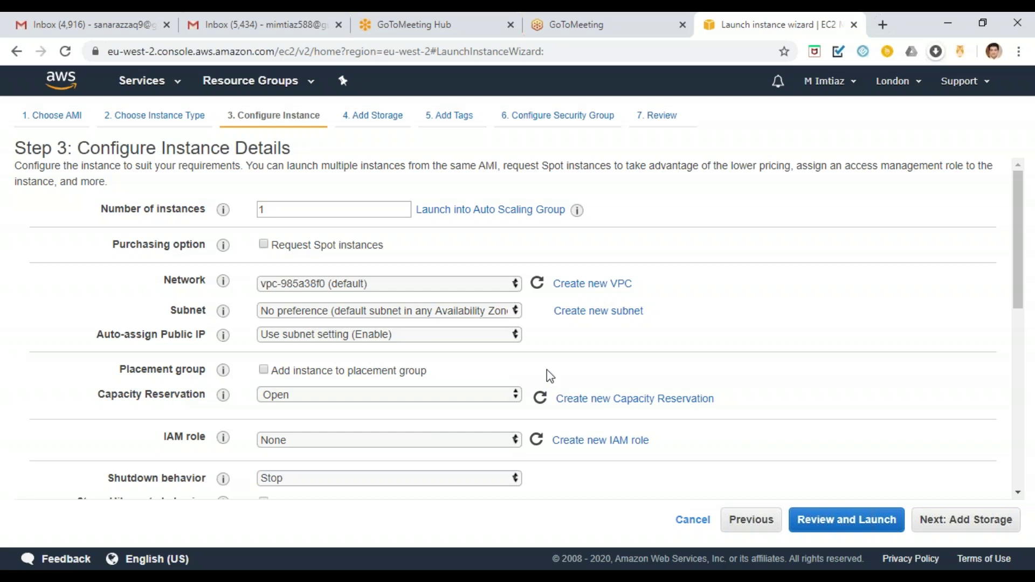
- Set Auto-assign Public IP to Enable for the instance
left_click(495, 336)
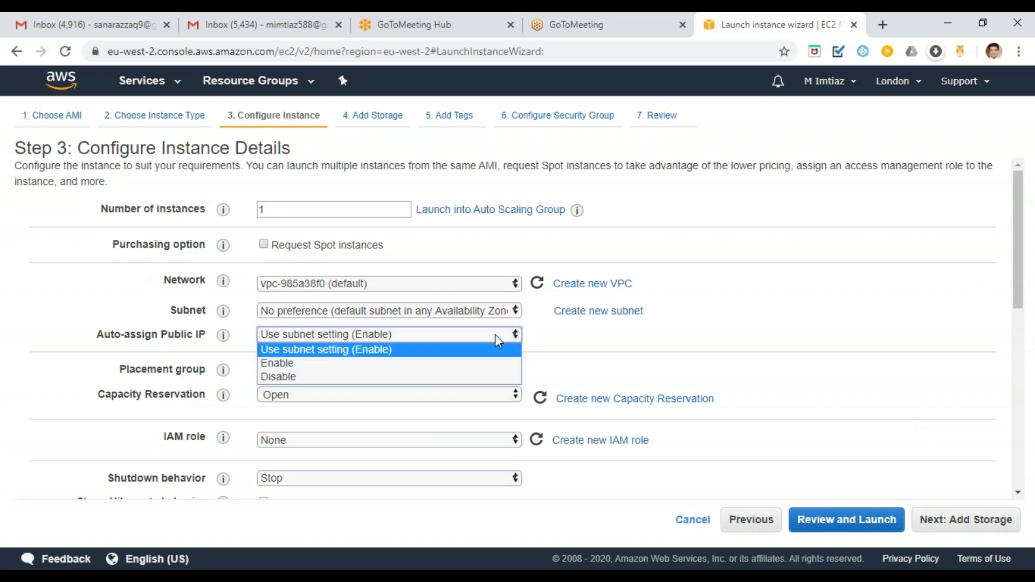
left_click(473, 363)
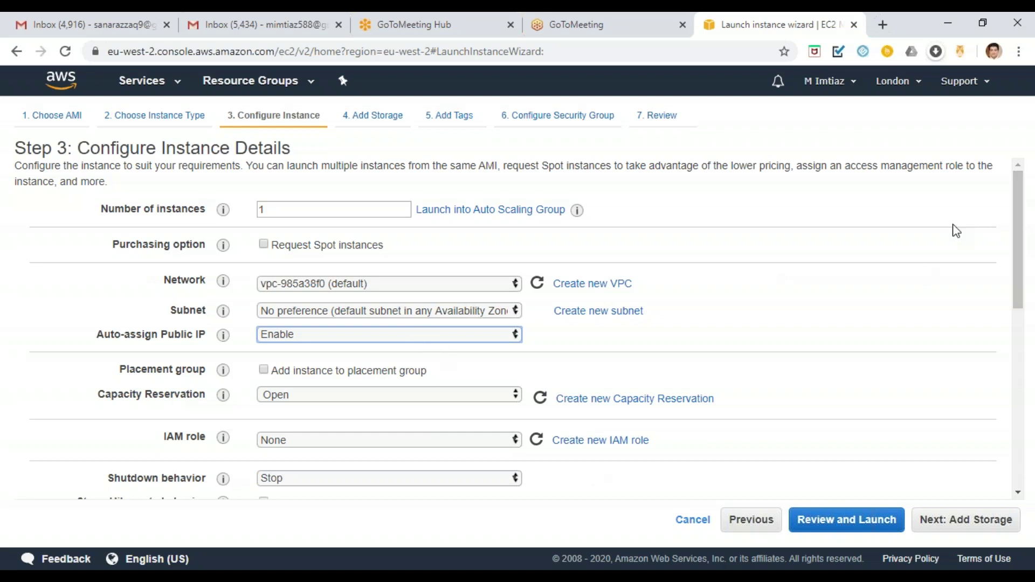
- Read the shutdown behavior description and its choices, try Terminate, and set the shutdown behavior back to Stop
left_click_drag(1023, 194, 1022, 252)
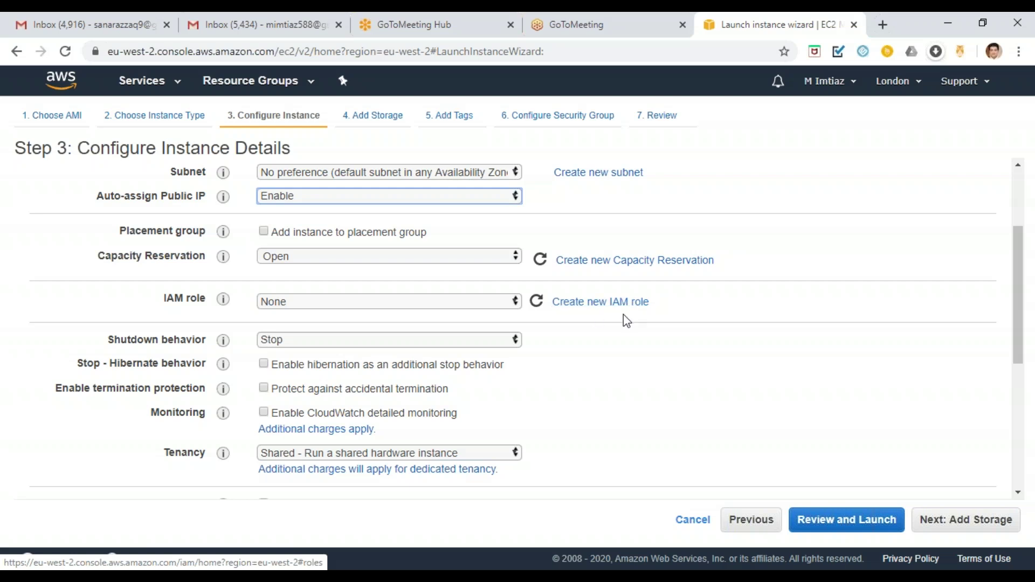
mouse_move(222, 349)
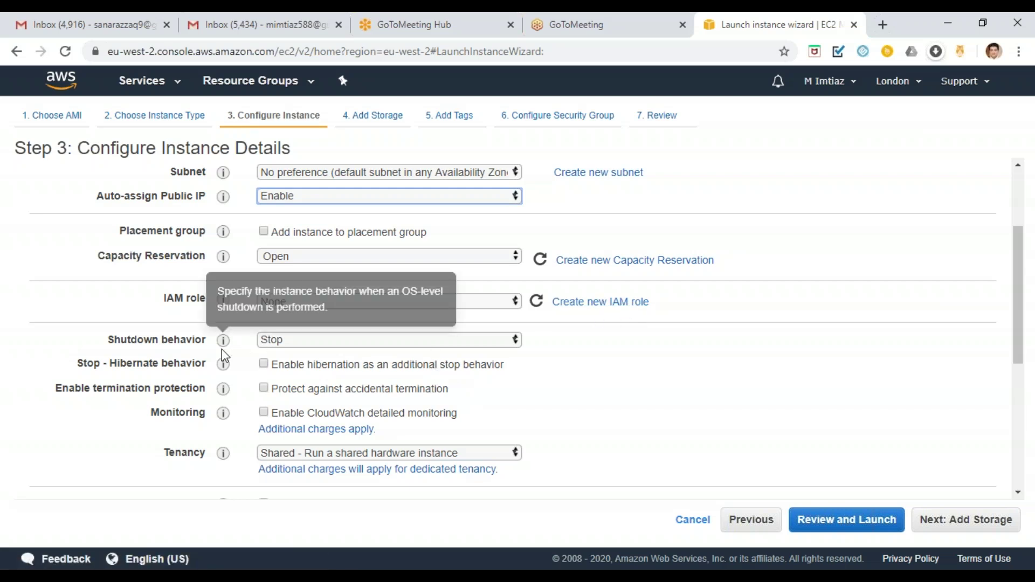
left_click(422, 341)
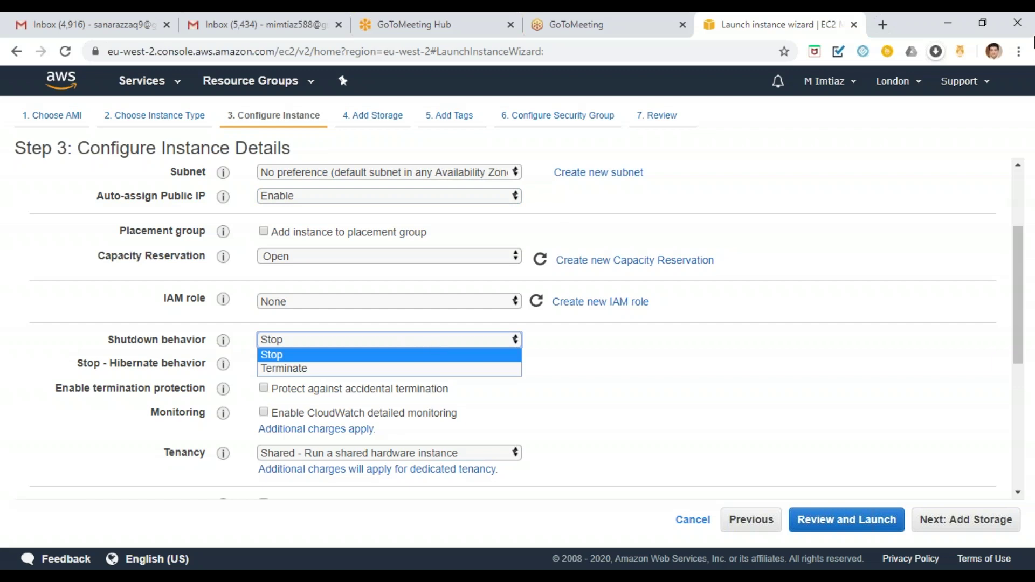
left_click(1025, 36)
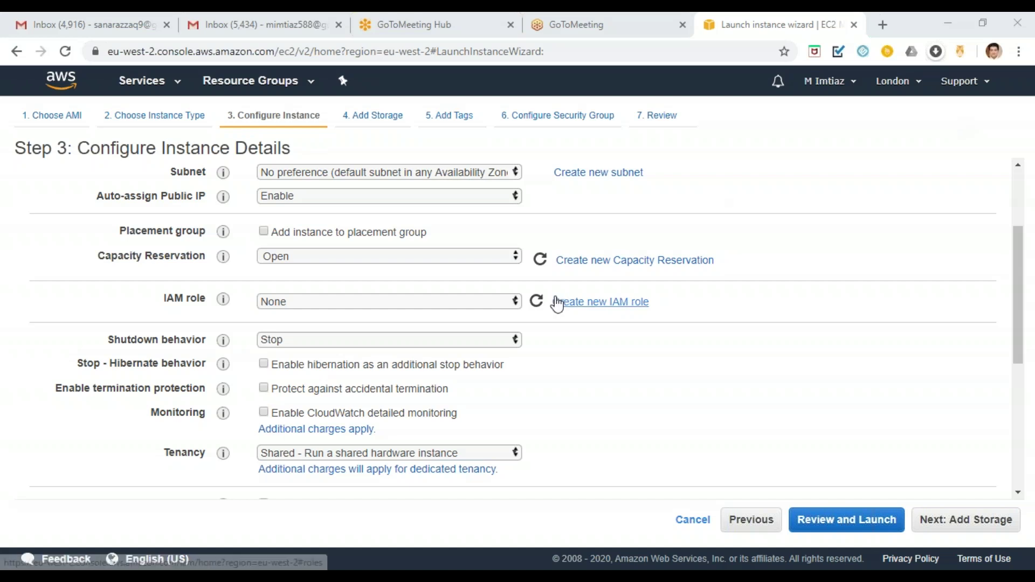
left_click(354, 341)
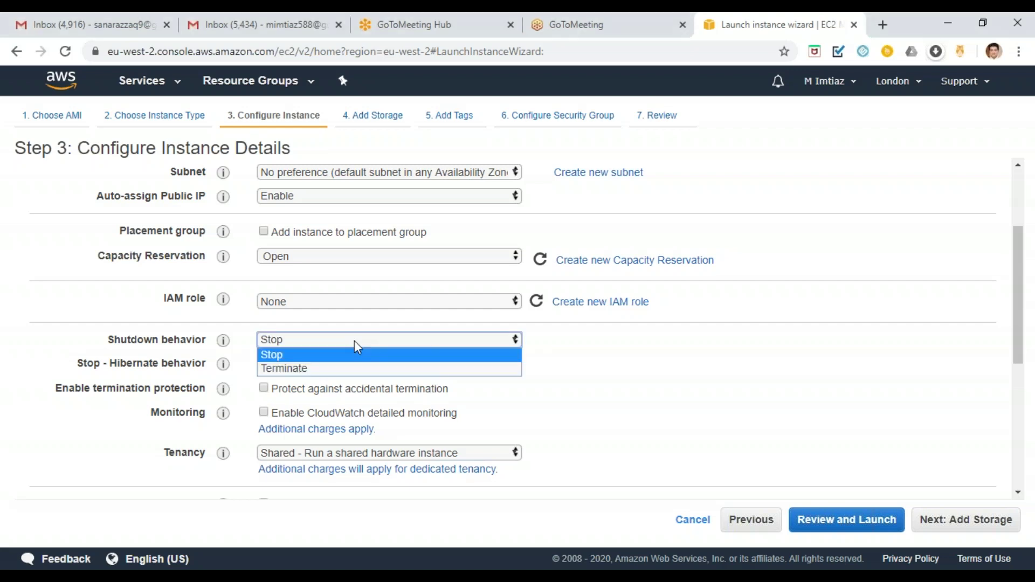
left_click(353, 370)
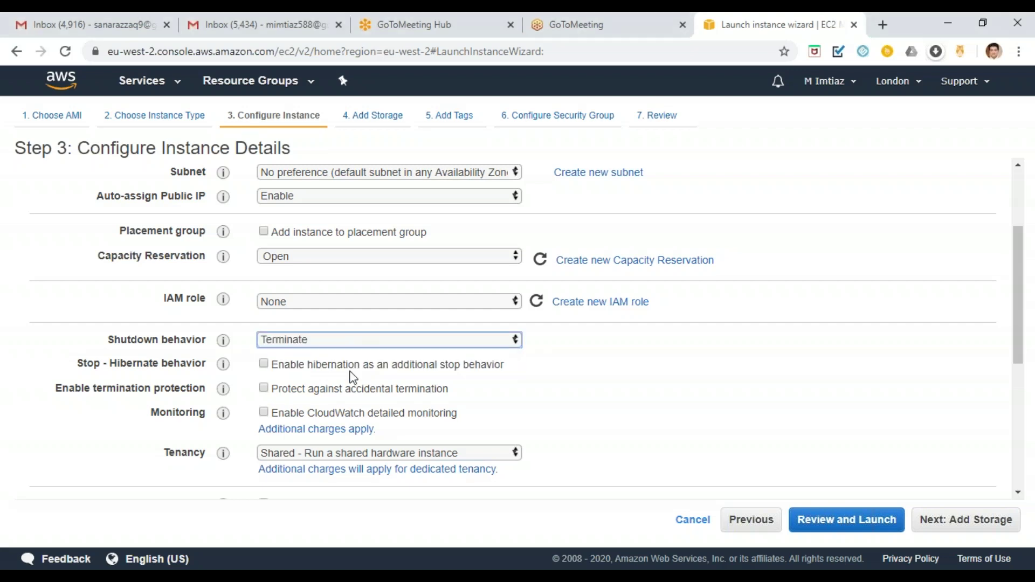
left_click(354, 340)
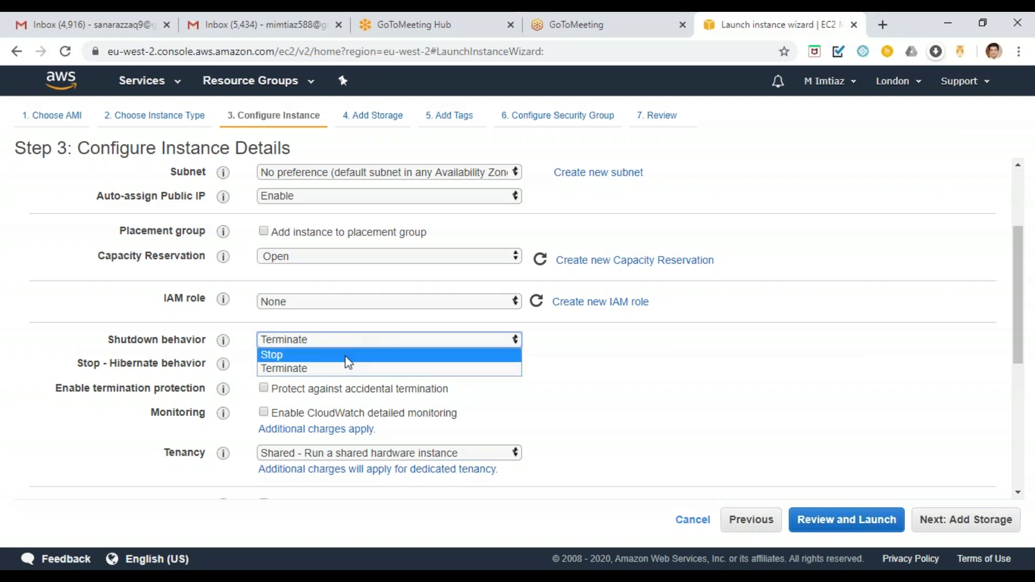
left_click(348, 356)
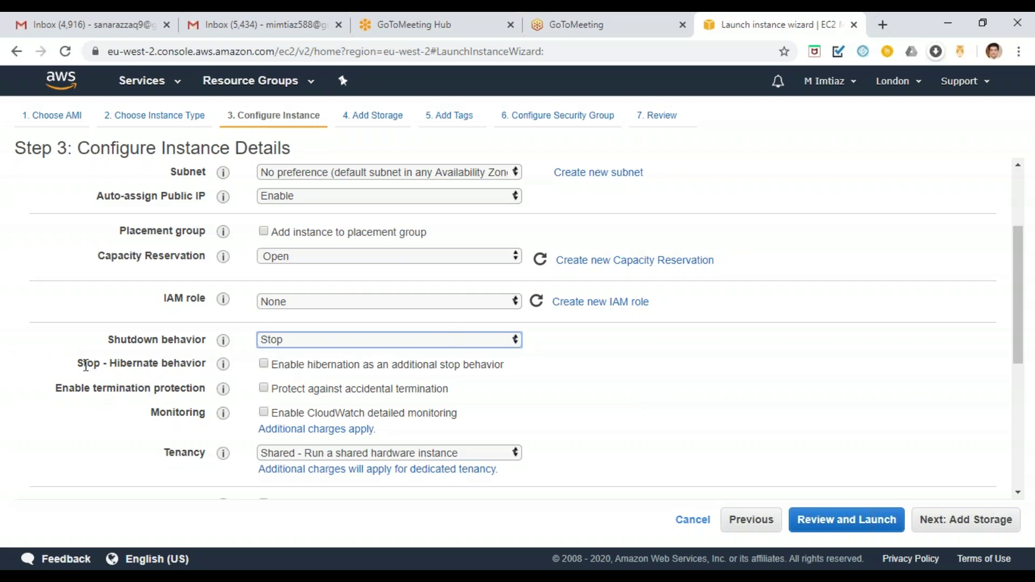
- Try the hibernation and accidental termination protection options and leave both disabled
left_click(264, 365)
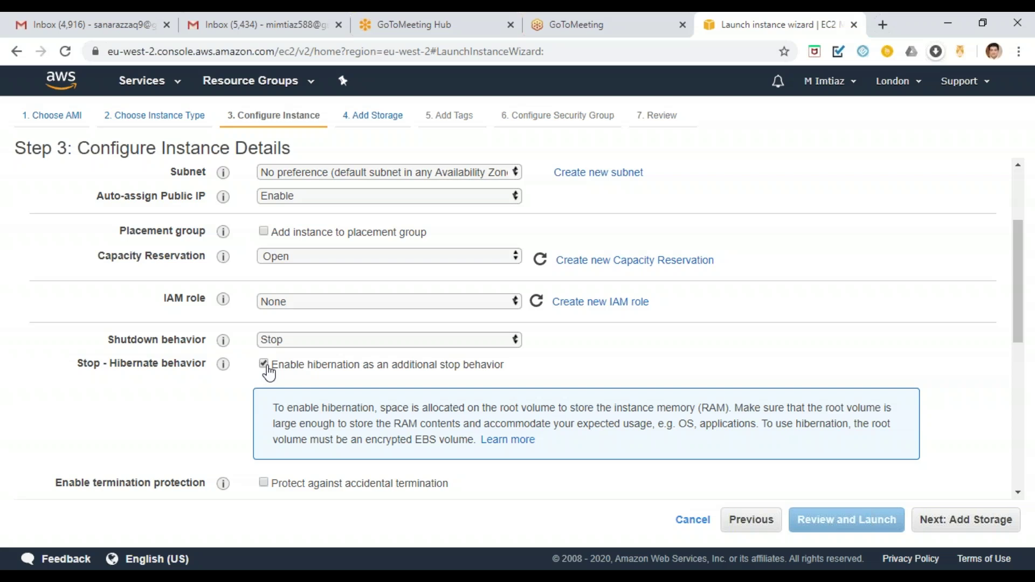
left_click(264, 365)
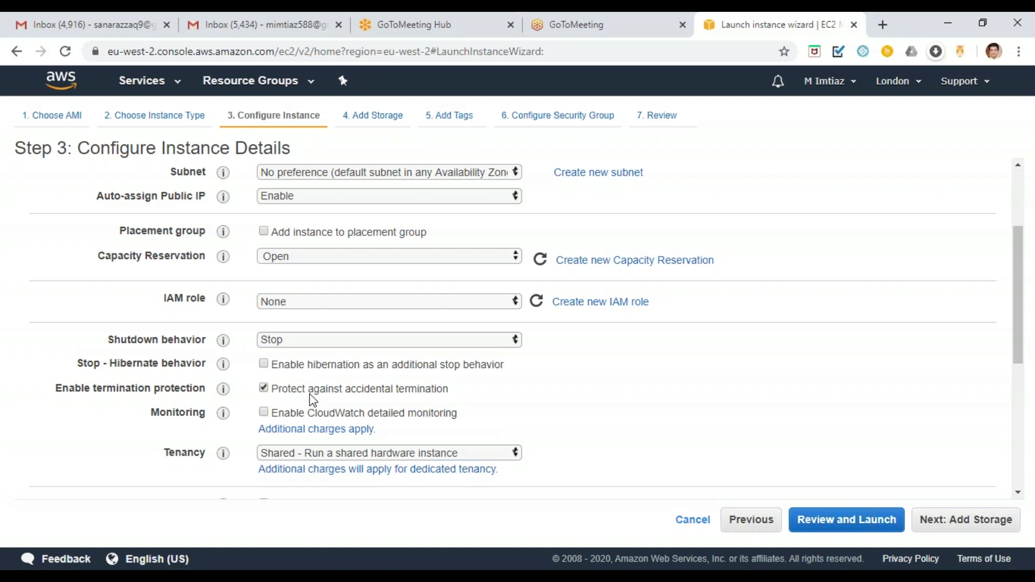
left_click(264, 392)
- Examine the tenancy choices, keep the shared hardware instance option and continue to adding storage
left_click(455, 457)
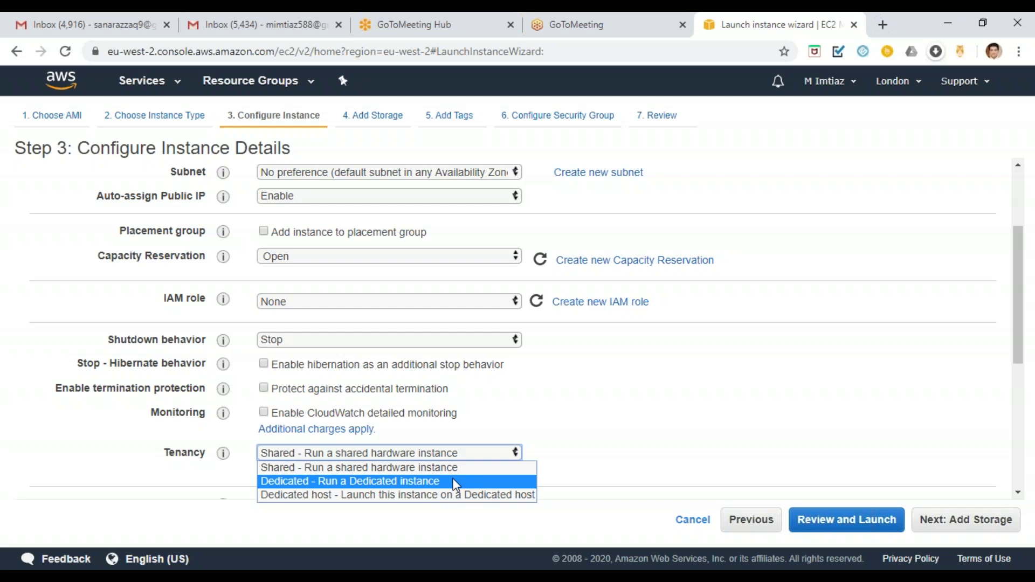
left_click(608, 395)
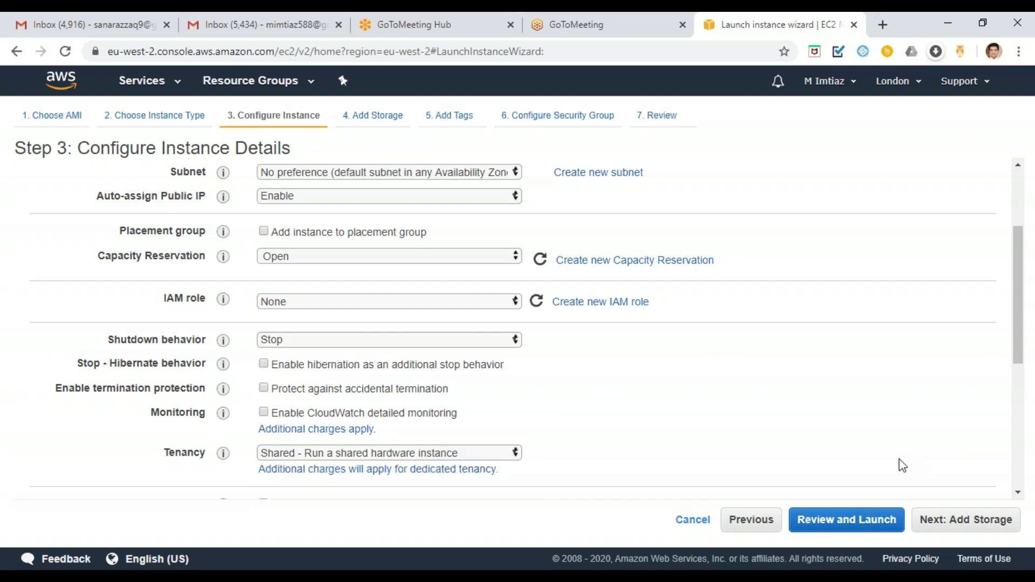
left_click(963, 529)
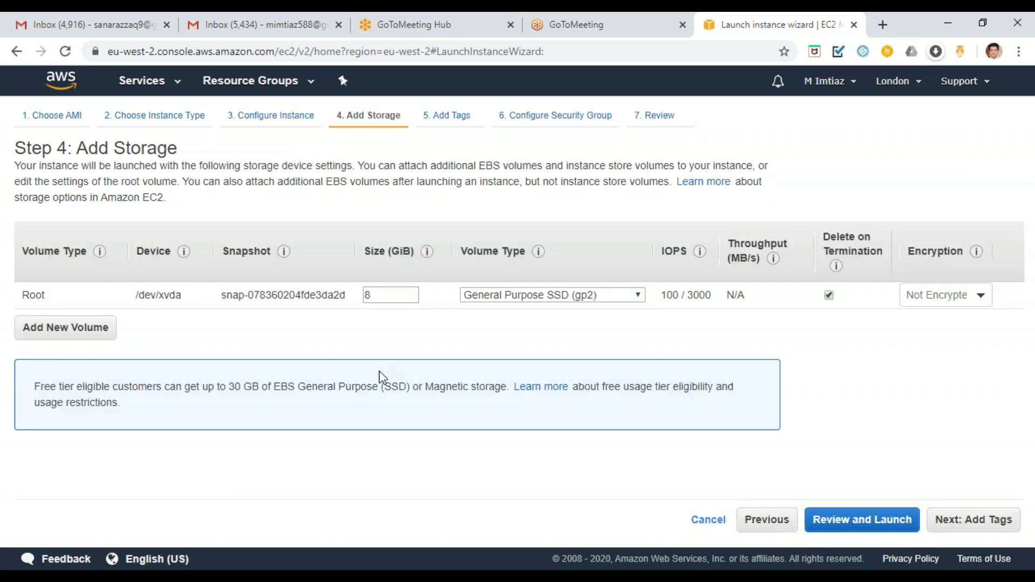
- Set the root volume's size to 20 GiB
double_click(380, 293)
type("10")
key("BackSpace")
key("BackSpace")
type("20")
- Examine the root volume's type choices, keep General Purpose SSD (gp2) and continue to adding tags
left_click(623, 297)
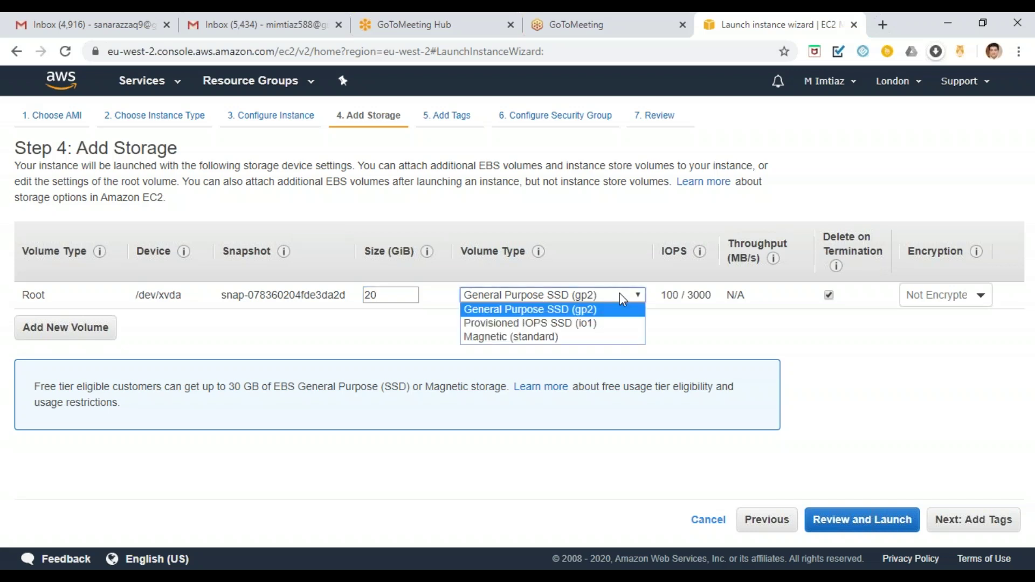
left_click(620, 293)
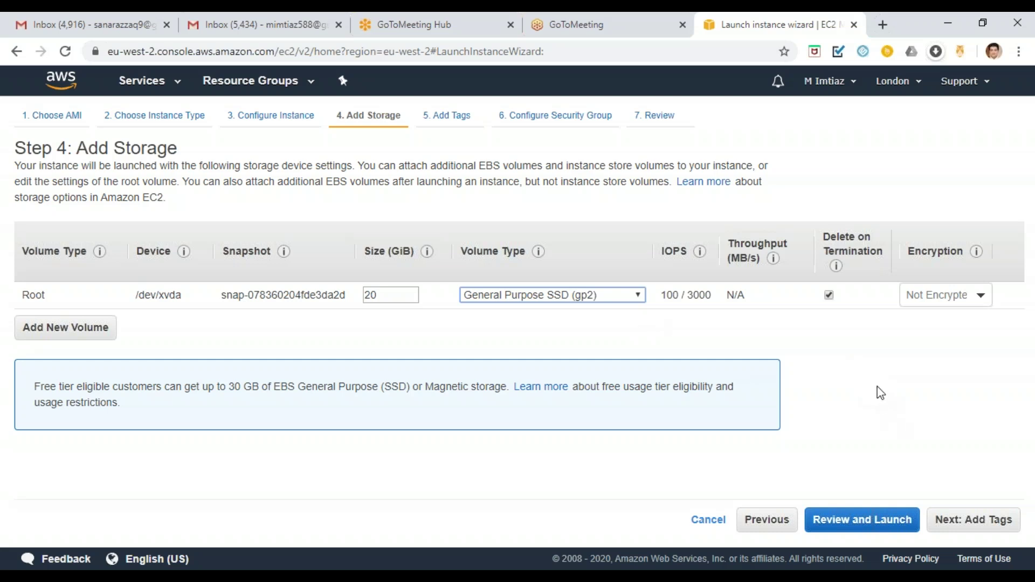
left_click(974, 526)
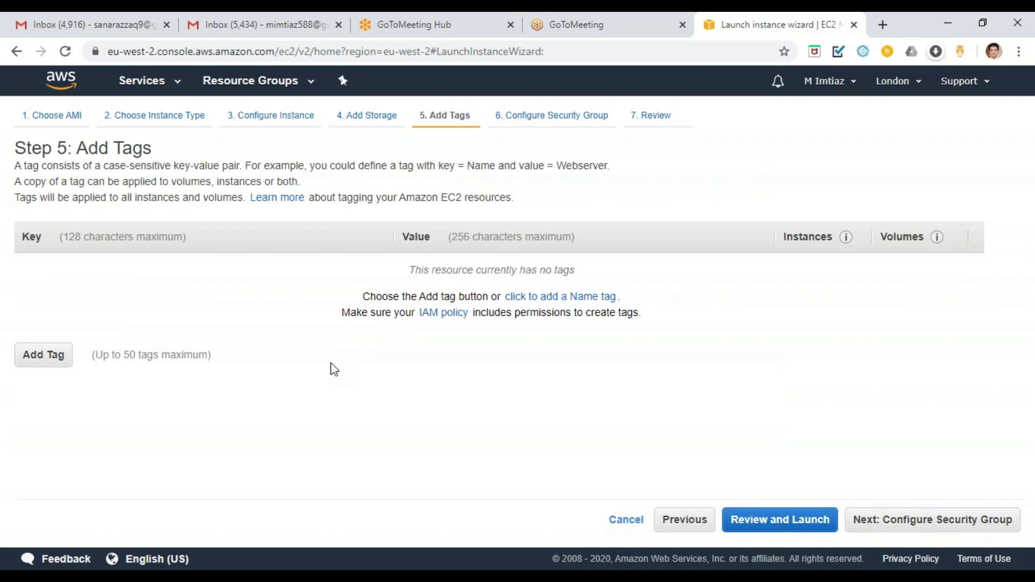
- Add a tag with the key Name and the value Web-Server, and continue to configuring the security group
left_click(56, 366)
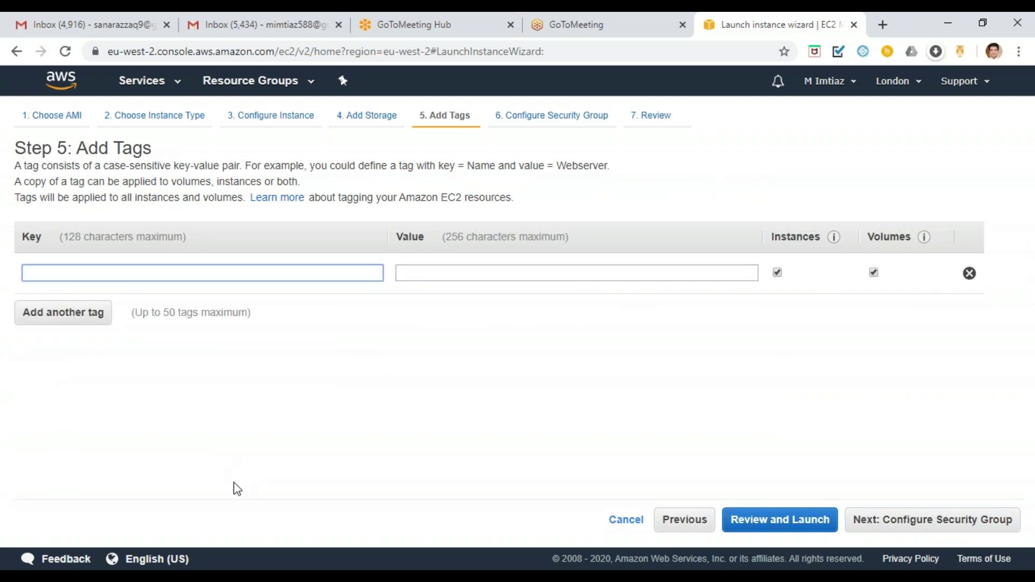
type("N")
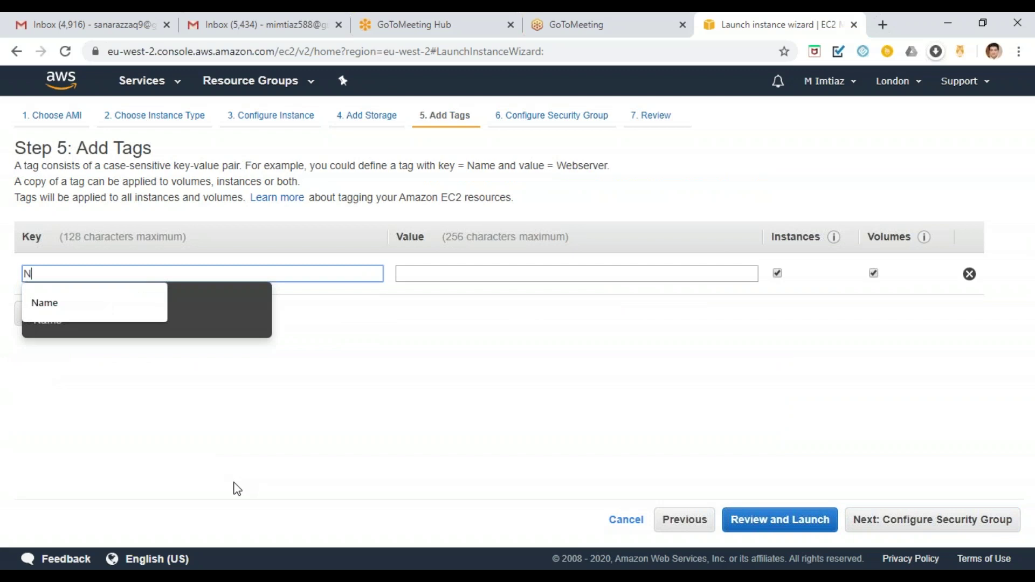
key("Down")
key("Return")
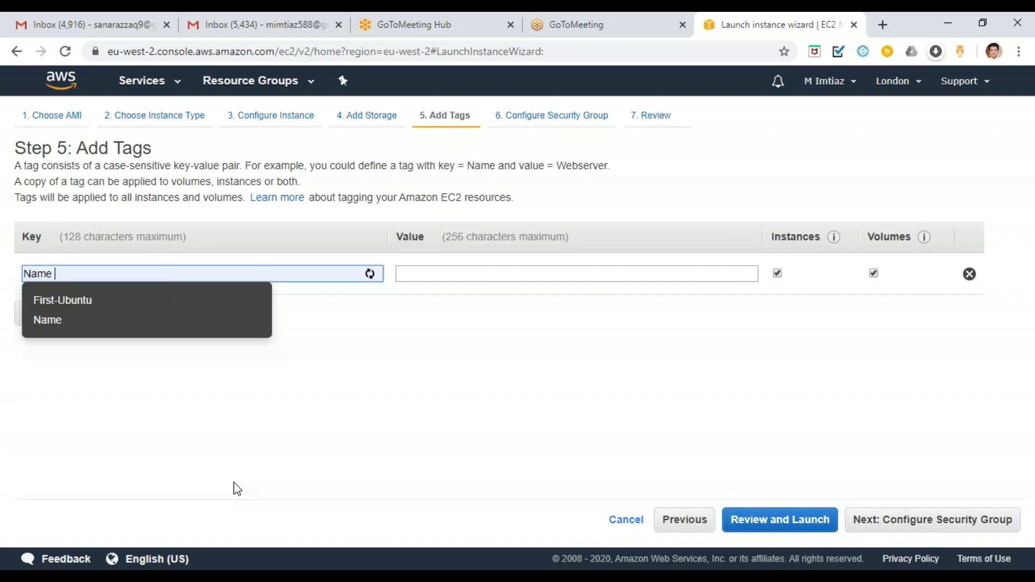
left_click(439, 273)
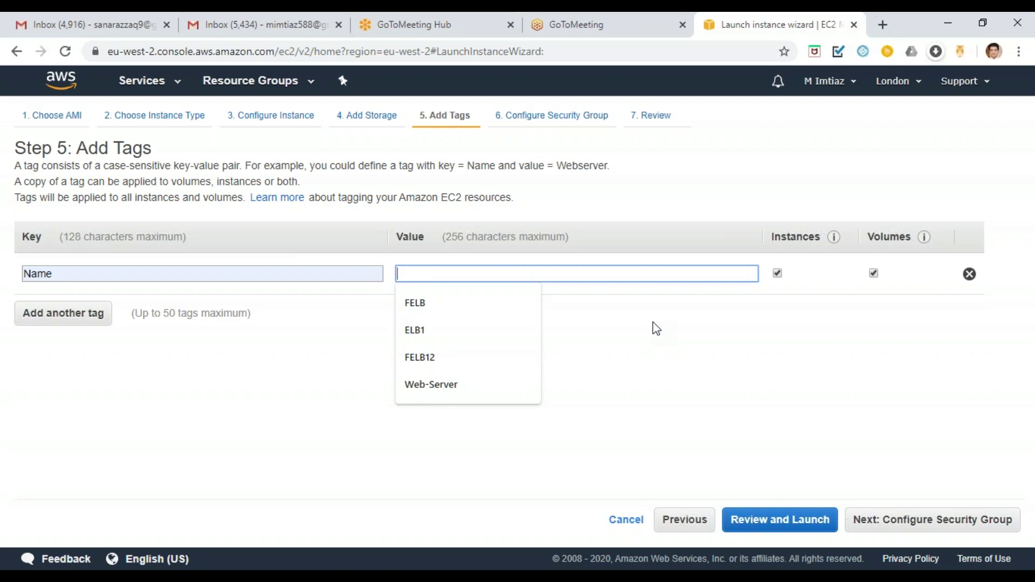
type("We")
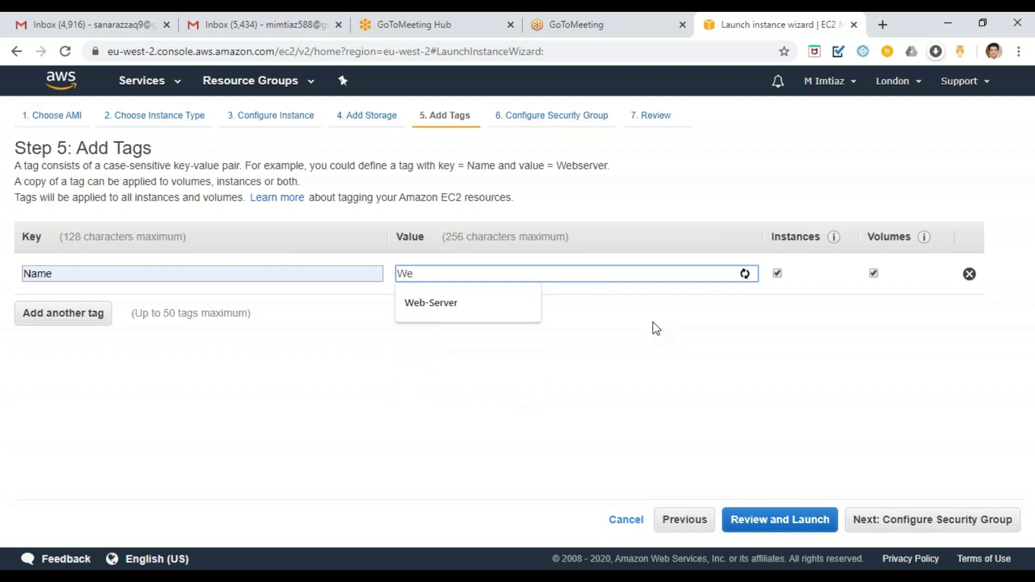
left_click(508, 294)
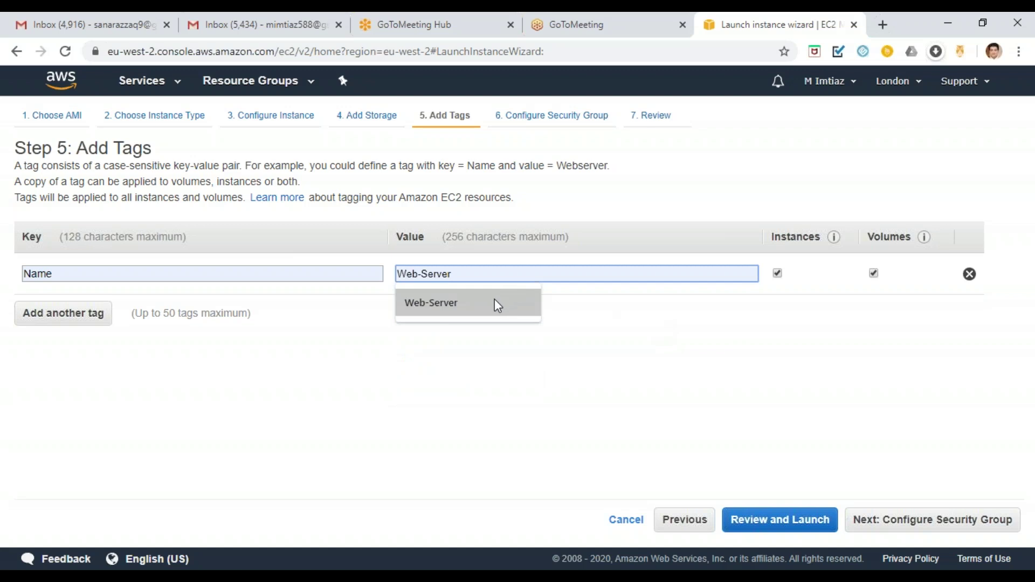
left_click(494, 303)
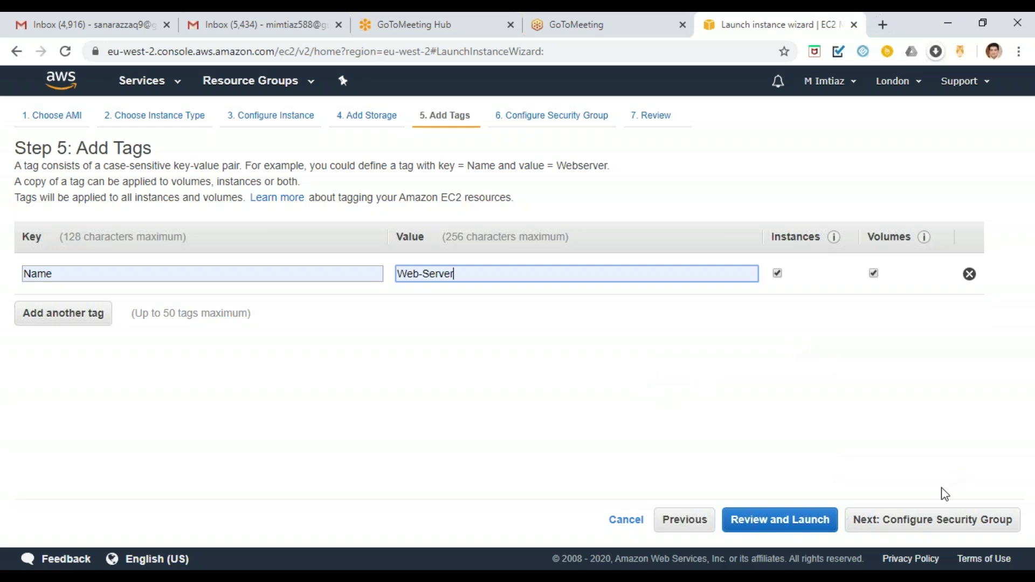
left_click(916, 521)
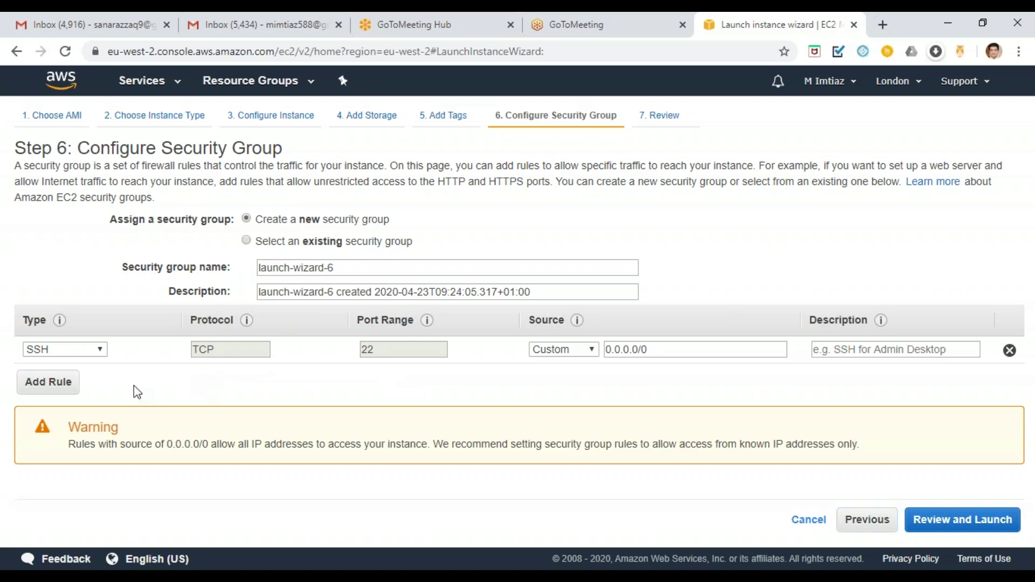
- Add an HTTP rule to the new security group below the SSH rule
left_click(62, 385)
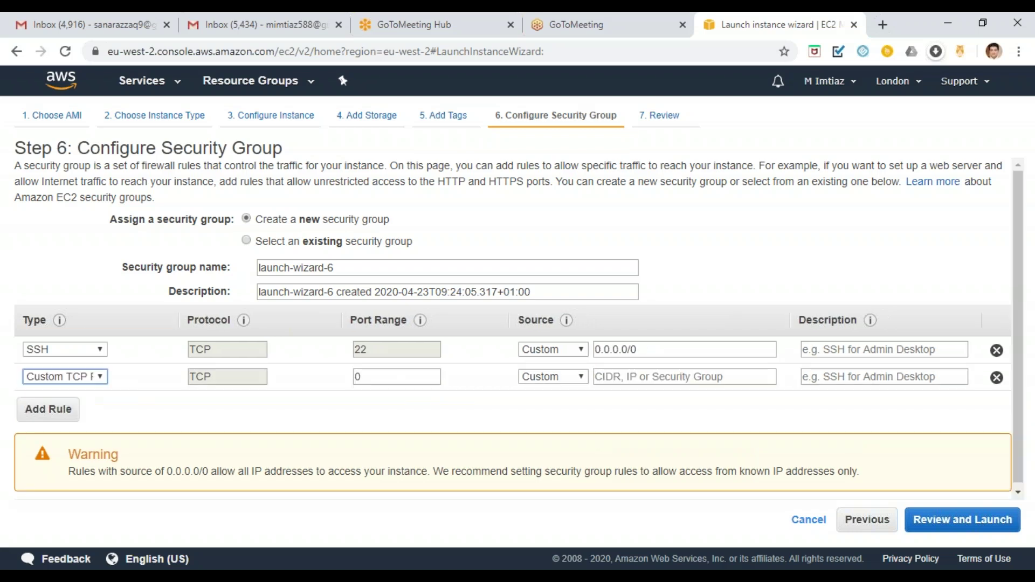
left_click(100, 377)
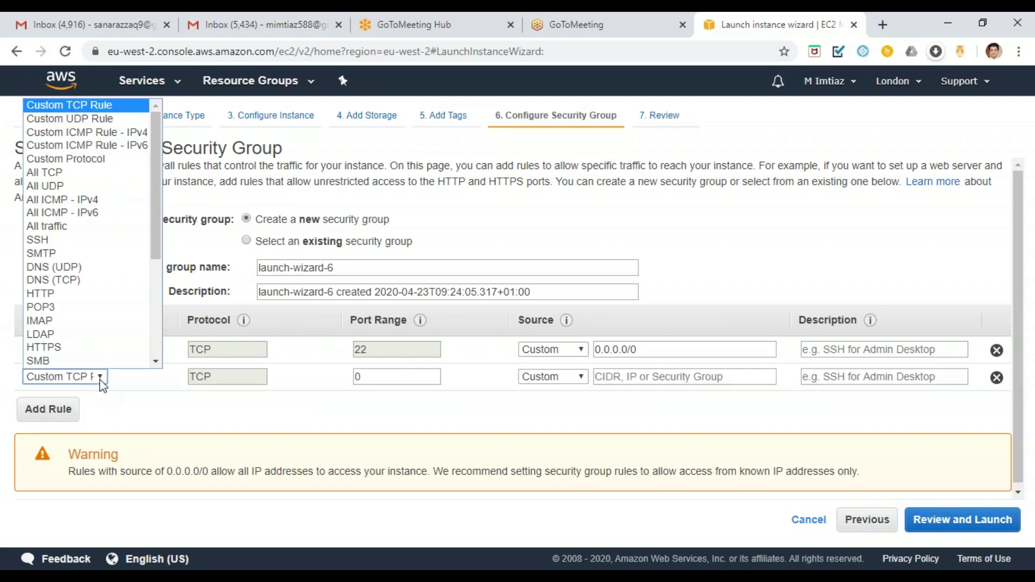
scroll(98, 360, "down", 1)
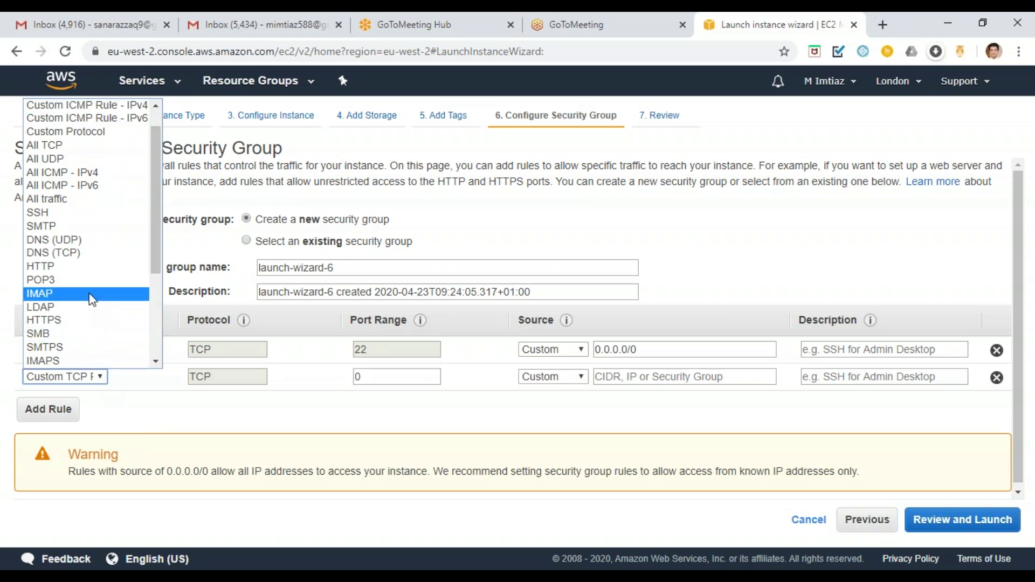
left_click(95, 264)
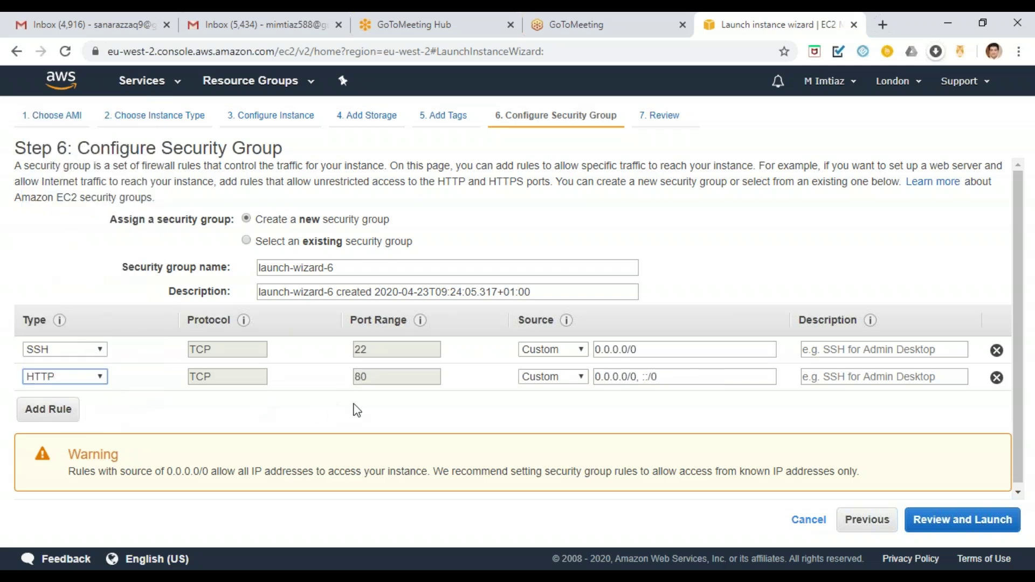
- Add an HTTPS rule to the new security group below the HTTP rule
left_click(62, 411)
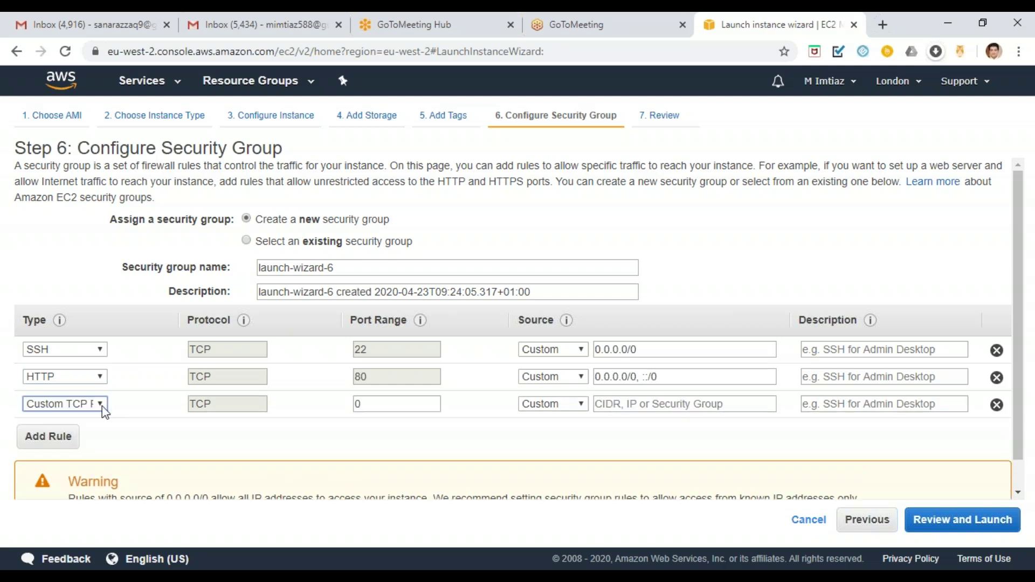
left_click(102, 406)
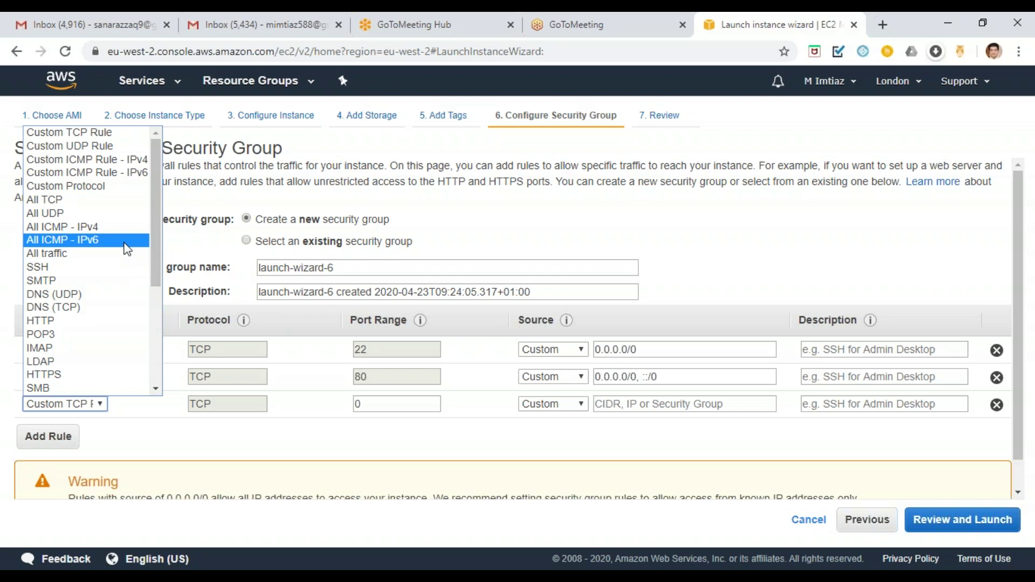
left_click(145, 376)
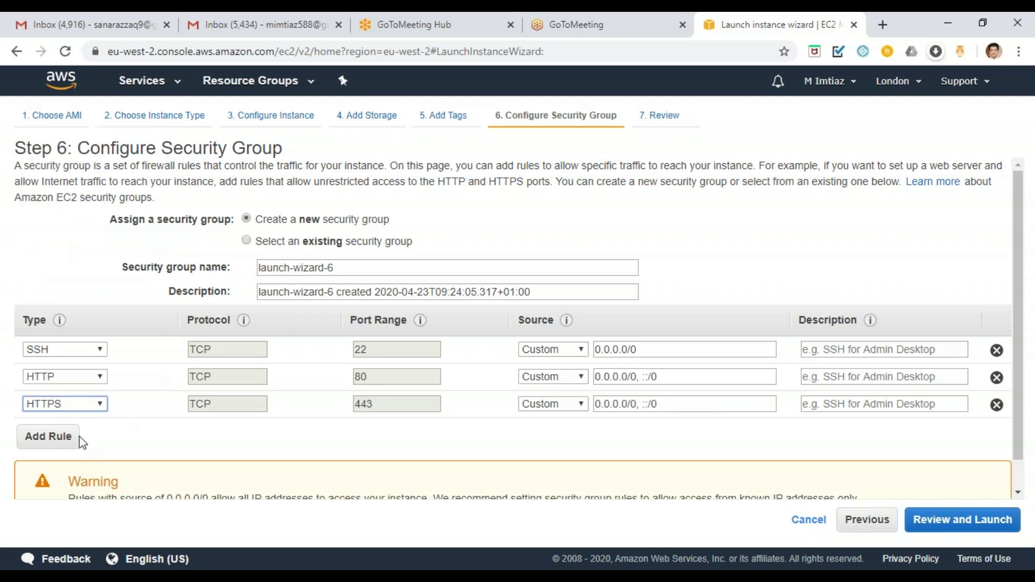
- Add an All TCP rule and an All traffic rule to the security group below the HTTPS rule
left_click(59, 445)
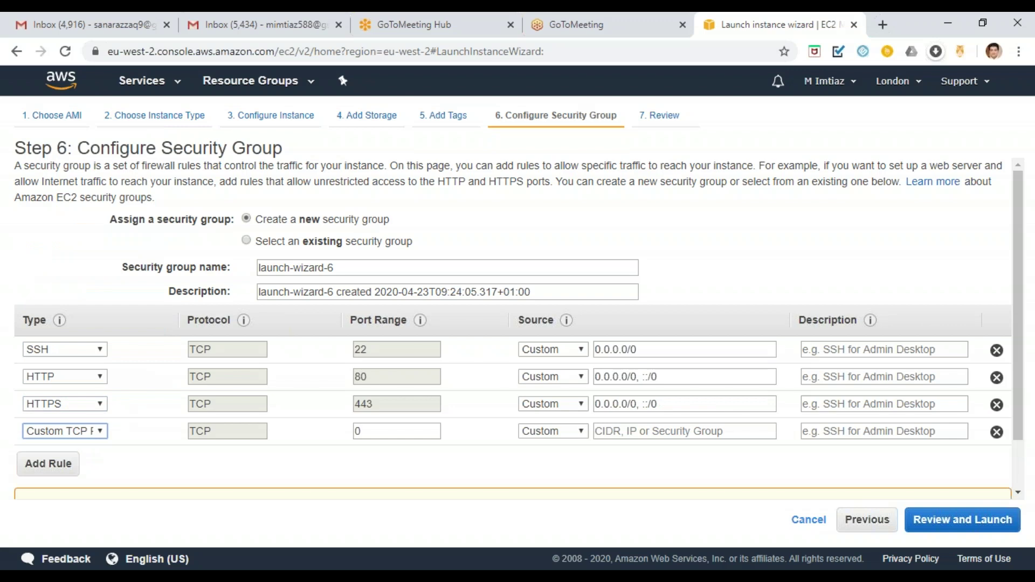
left_click(101, 438)
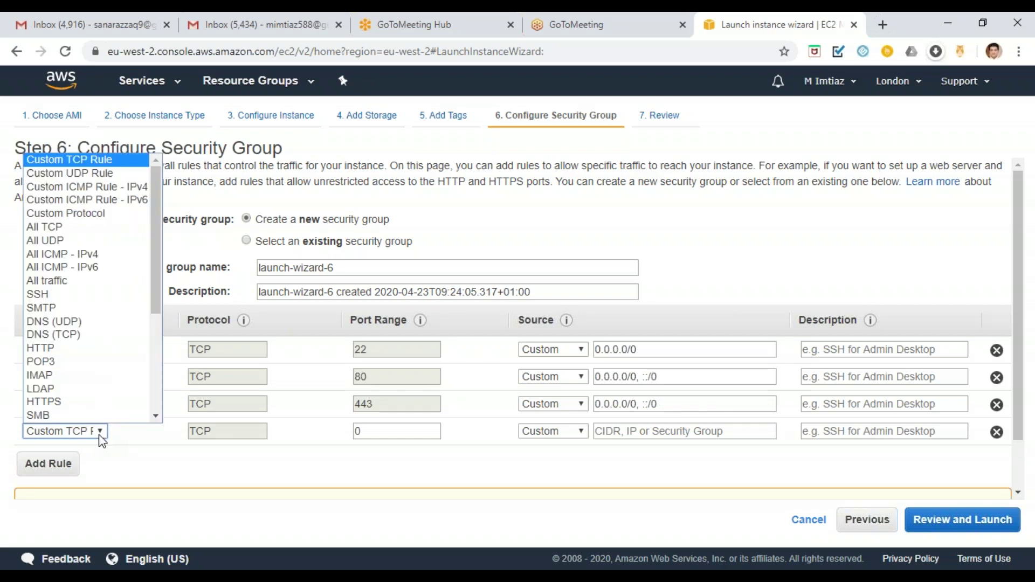
left_click(119, 227)
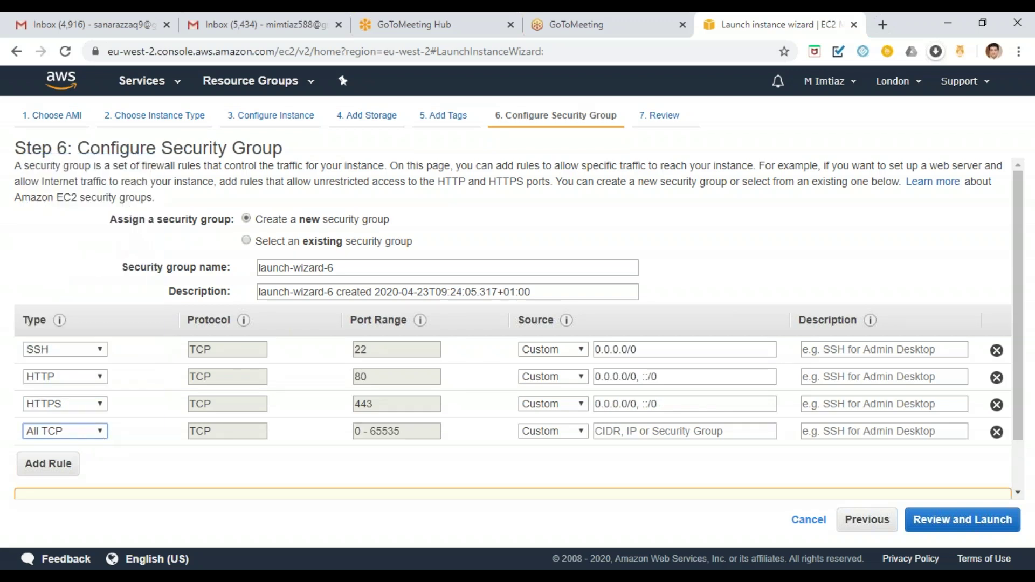
left_click(67, 469)
left_click(100, 459)
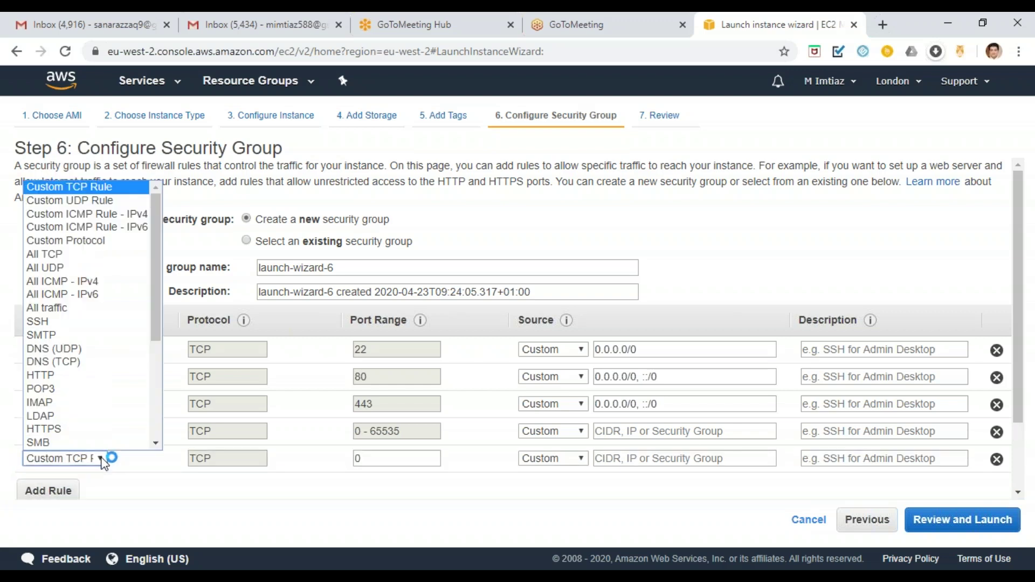
scroll(100, 448, "down", 1)
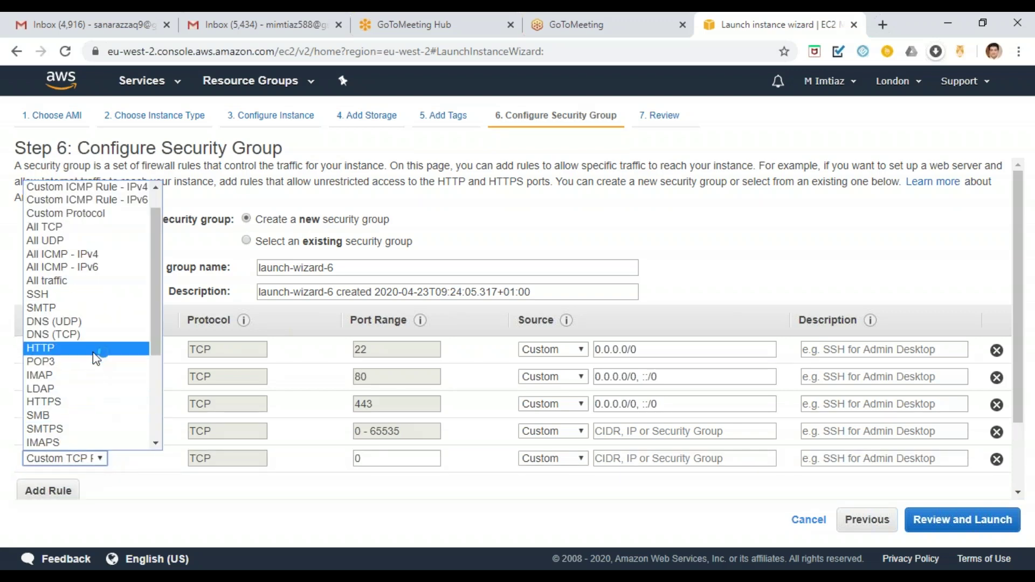
left_click(91, 289)
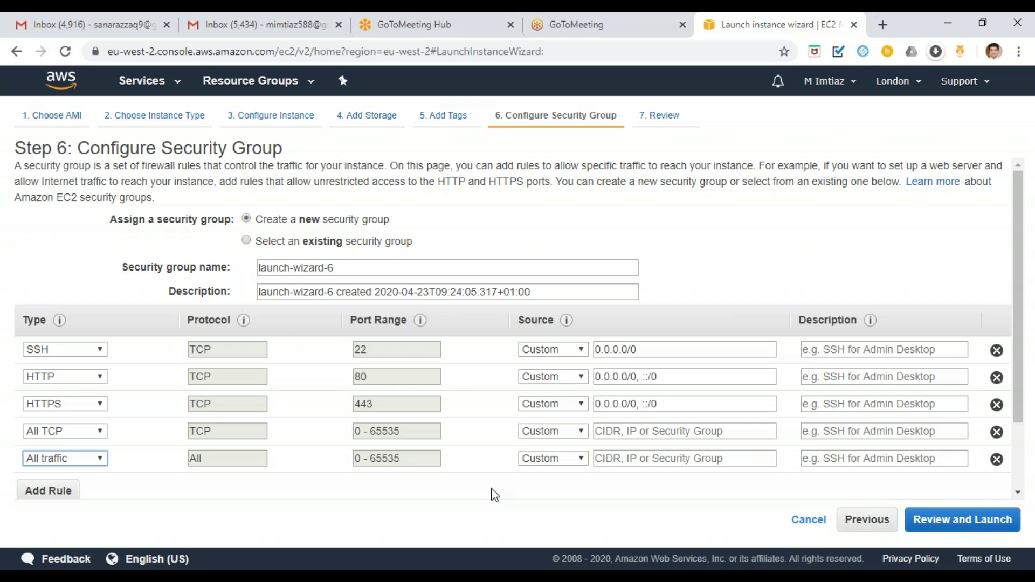
- Try the My IP and Anywhere sources for the SSH rule, and return its source to Custom
left_click(582, 353)
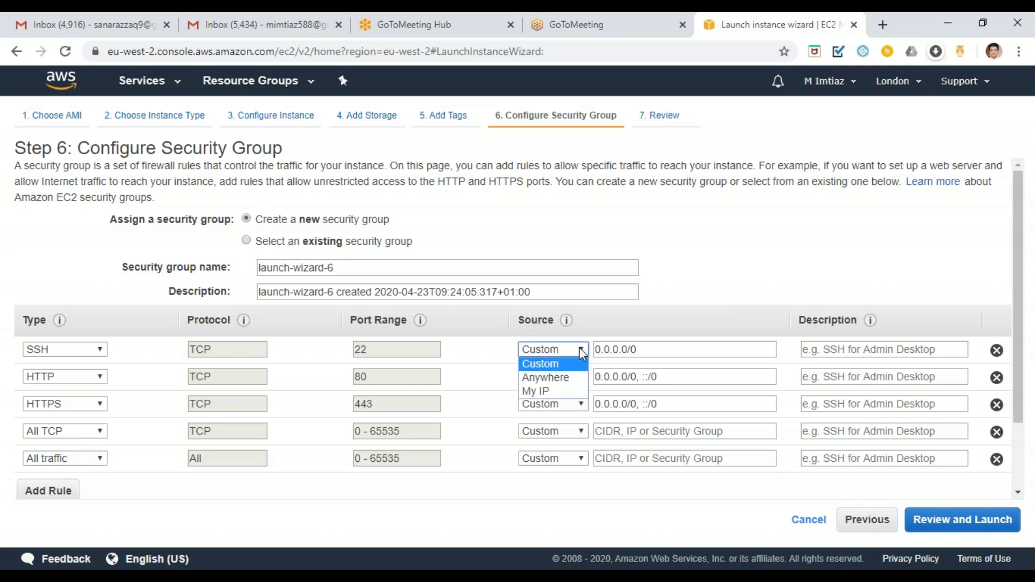
left_click(581, 354)
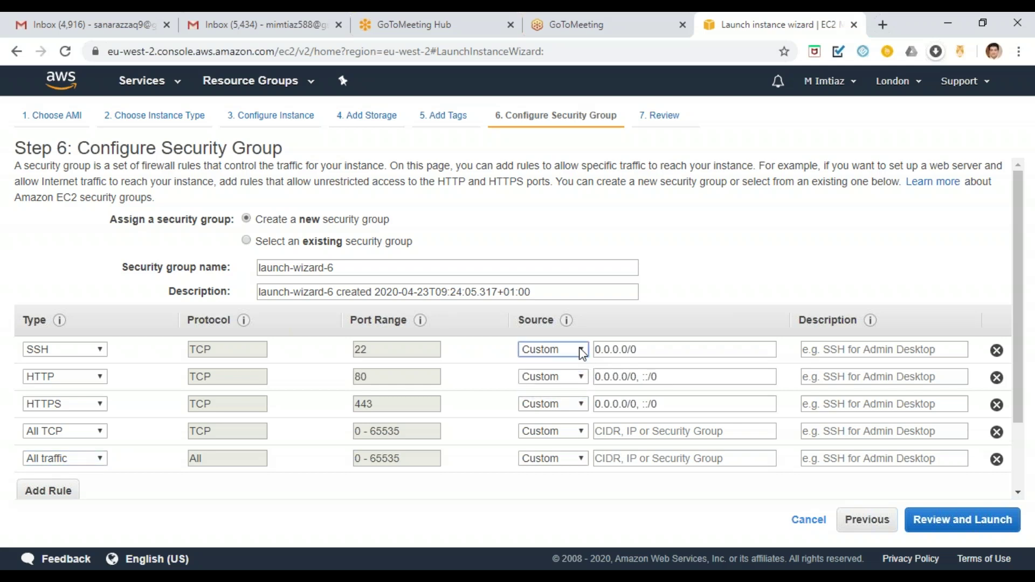
left_click(582, 353)
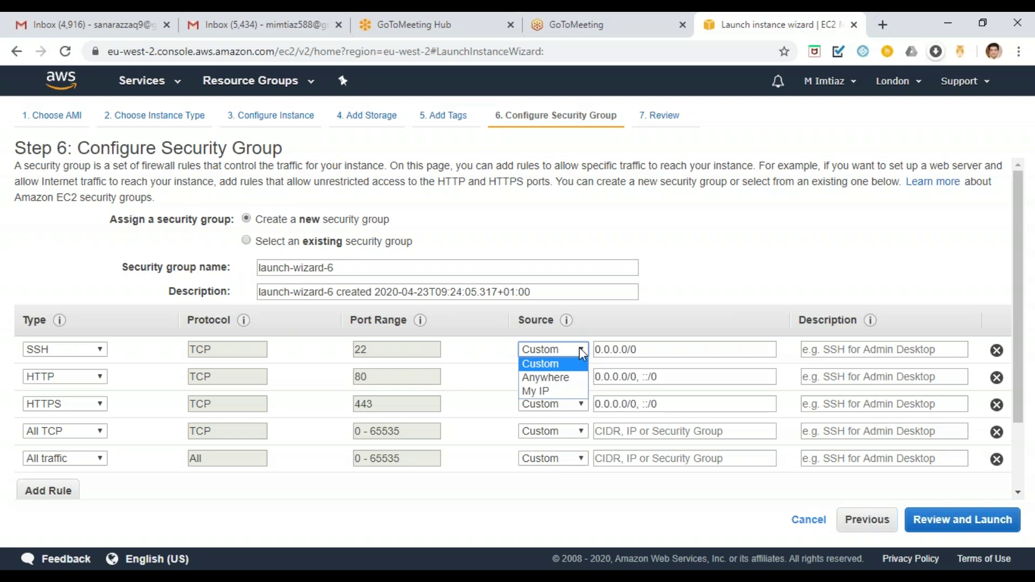
left_click(572, 399)
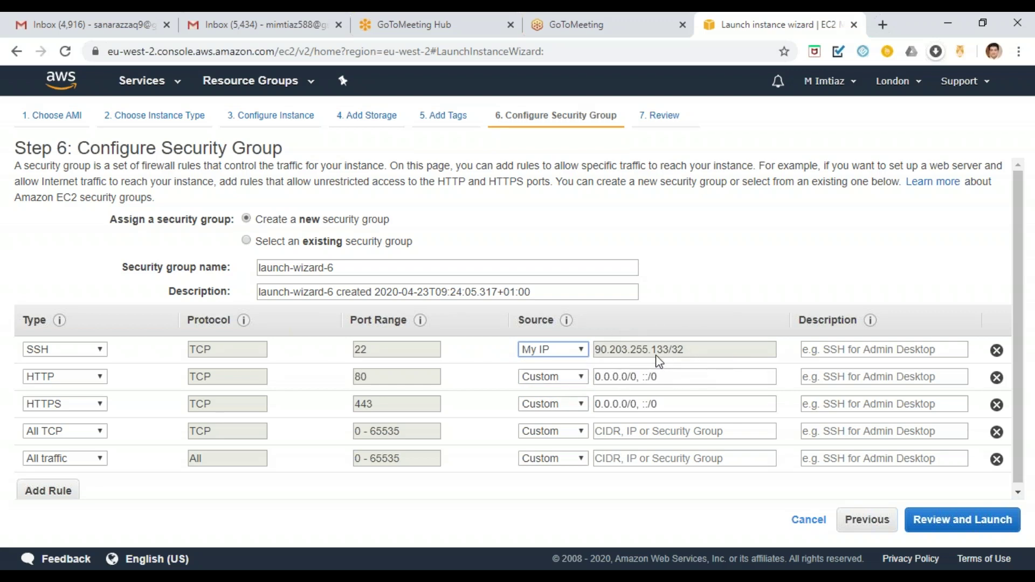
left_click(580, 351)
left_click(545, 378)
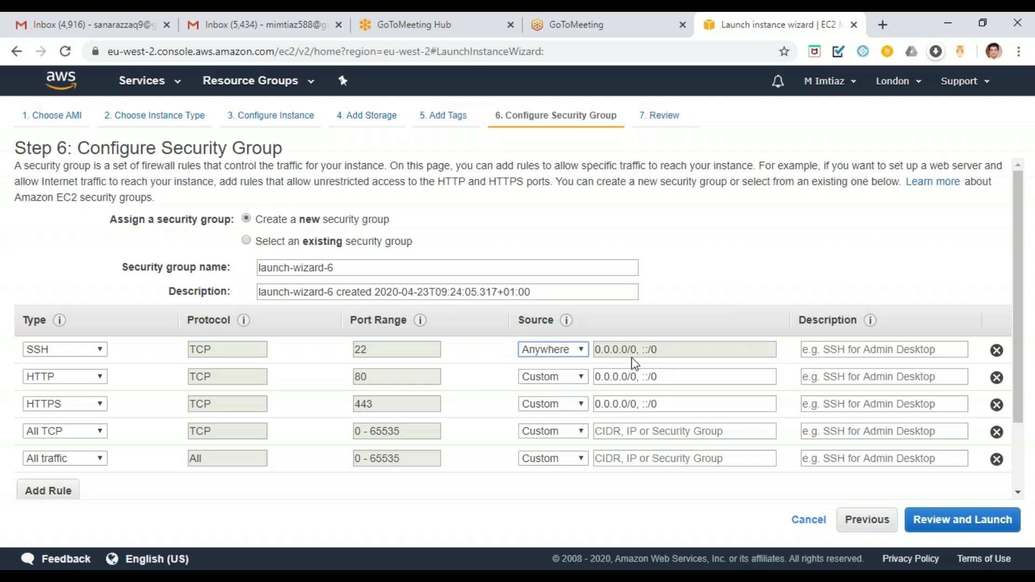
left_click(580, 352)
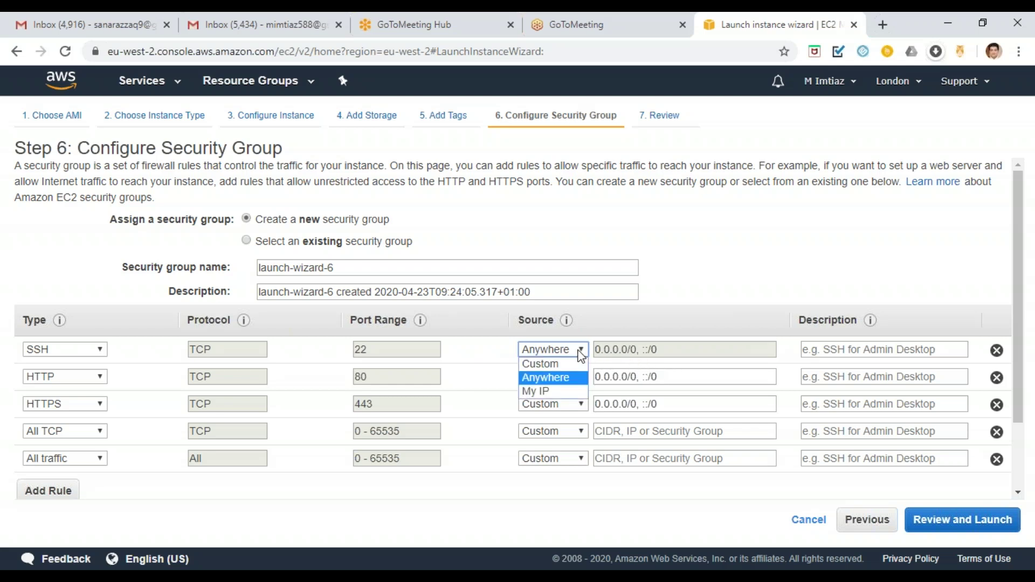
left_click(558, 365)
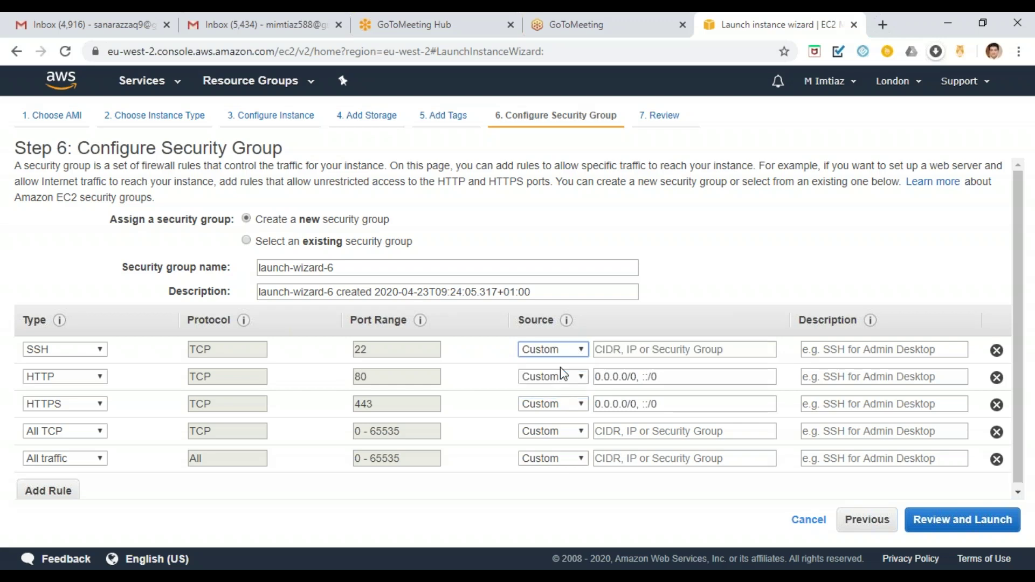
- Try the custom source 0.0.0.0/16 for the SSH rule and clear it again
left_click(655, 347)
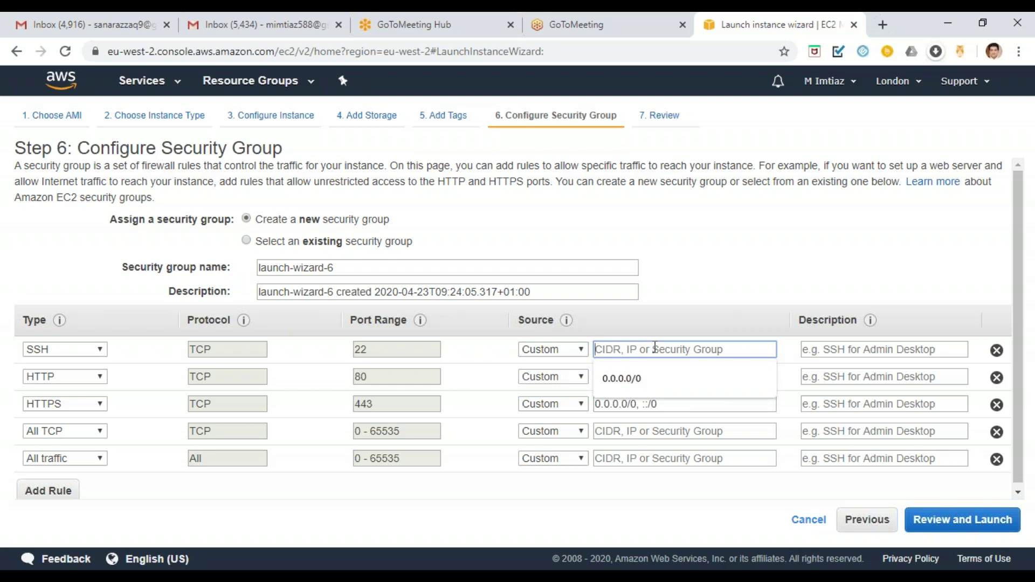
type("o")
key("BackSpace")
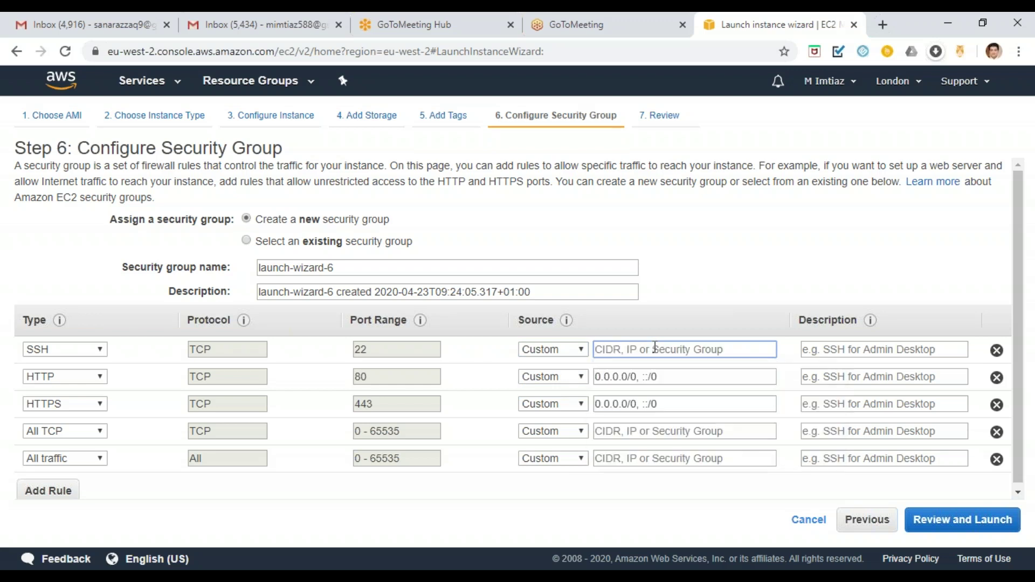
type("0.0")
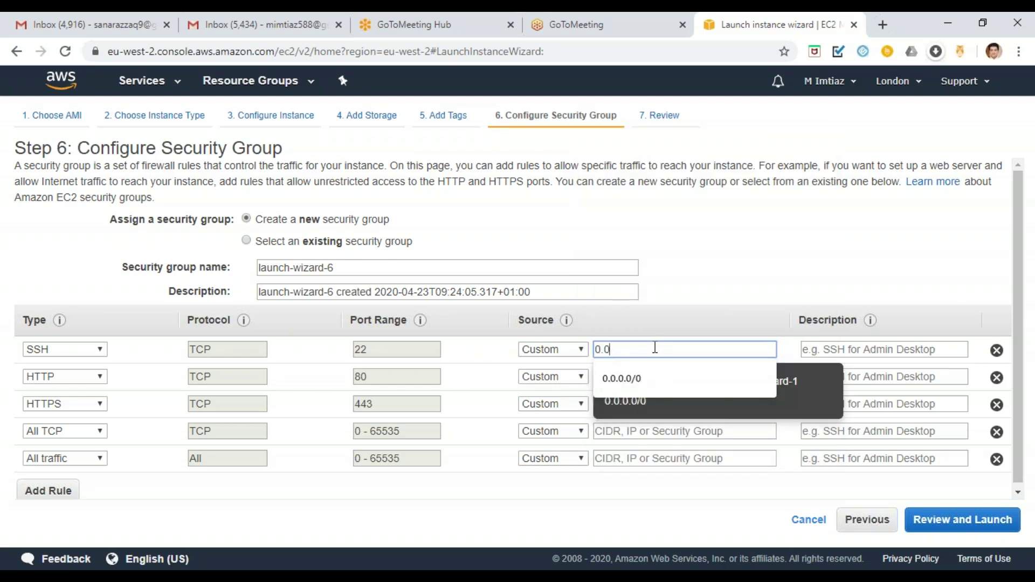
type(".0")
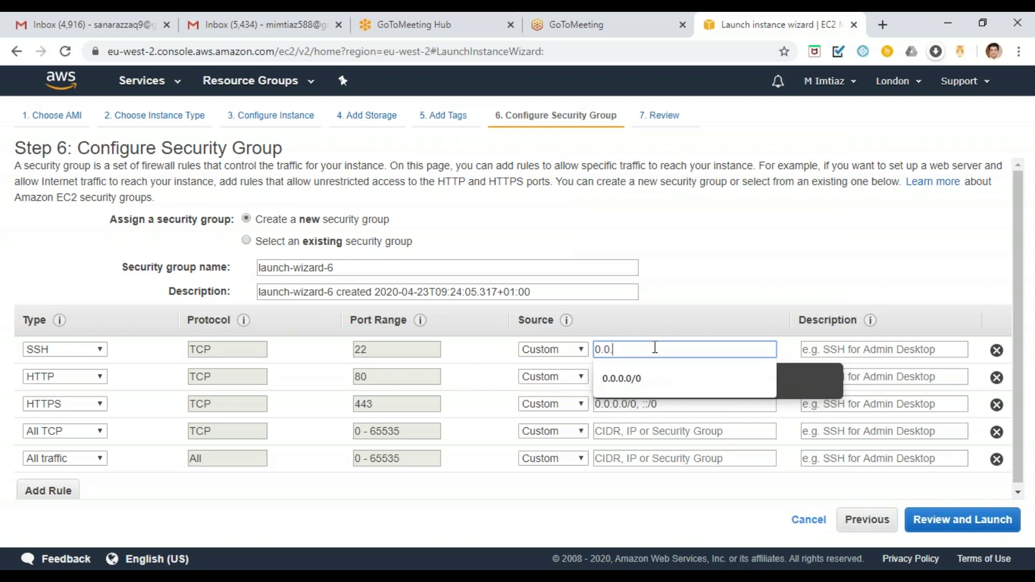
type(".o")
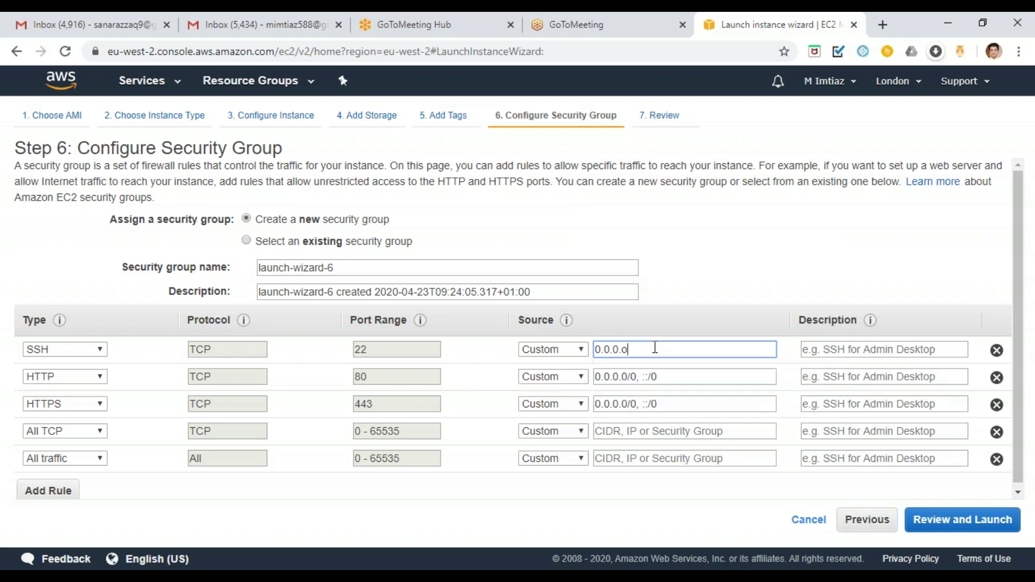
key("BackSpace")
type("0")
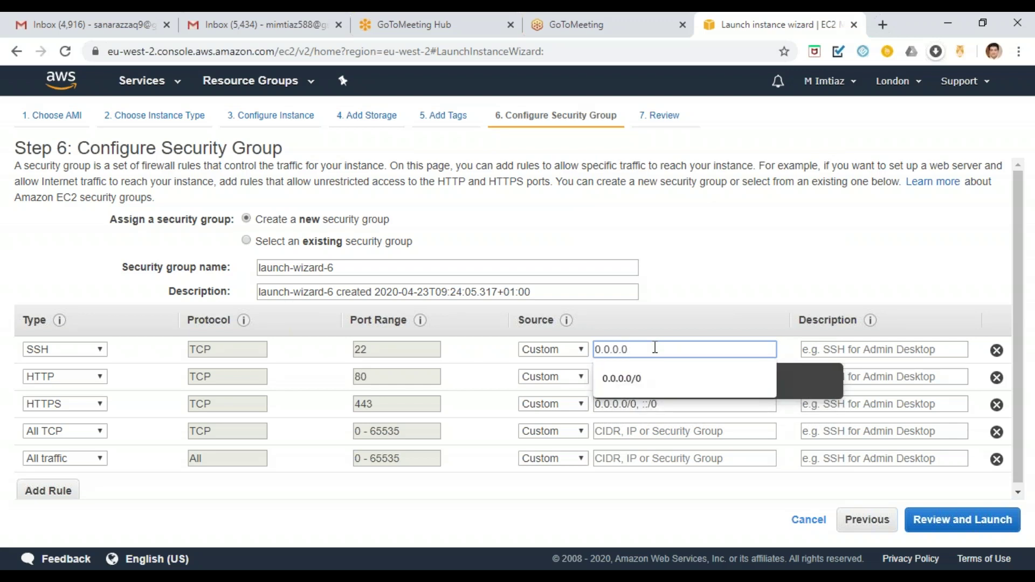
type("/16")
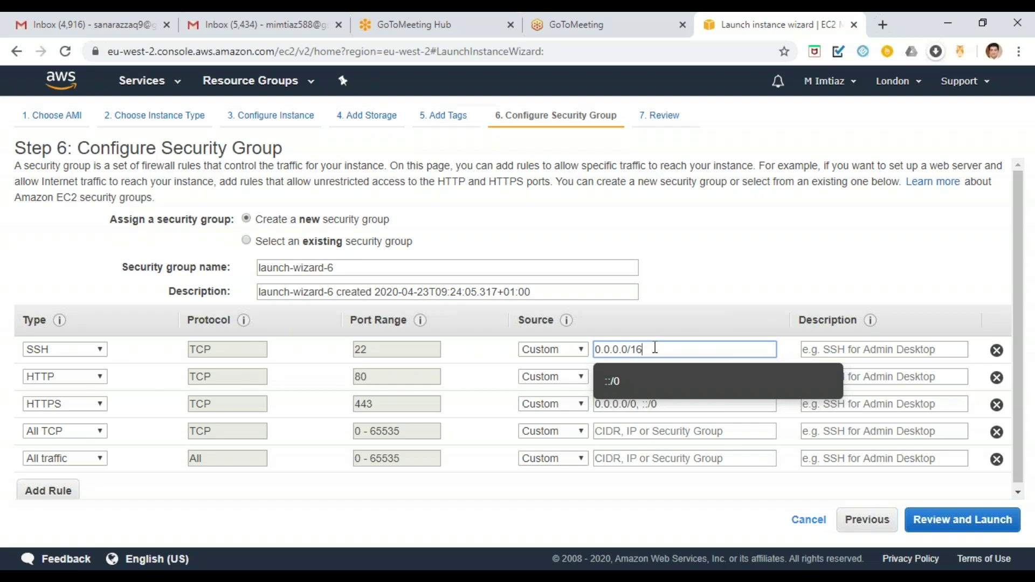
key("BackSpace")
key("BackSpace")
key("BackSpace")
key("BackSpace")
key("BackSpace")
key("BackSpace")
key("BackSpace")
key("BackSpace")
key("BackSpace")
key("BackSpace")
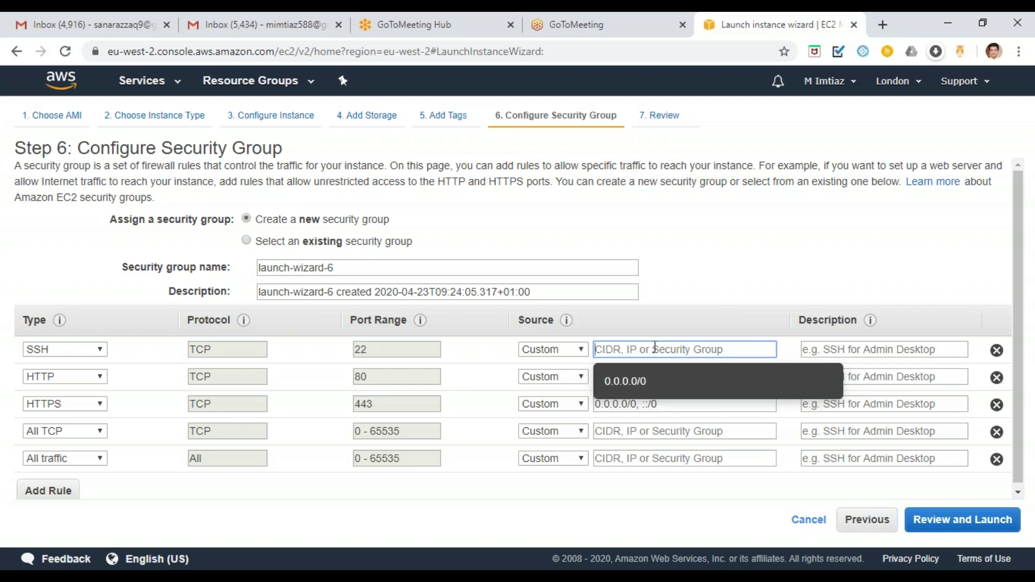
- Set the source of the SSH, HTTP, HTTPS, All TCP and All traffic rules to Anywhere
left_click(578, 351)
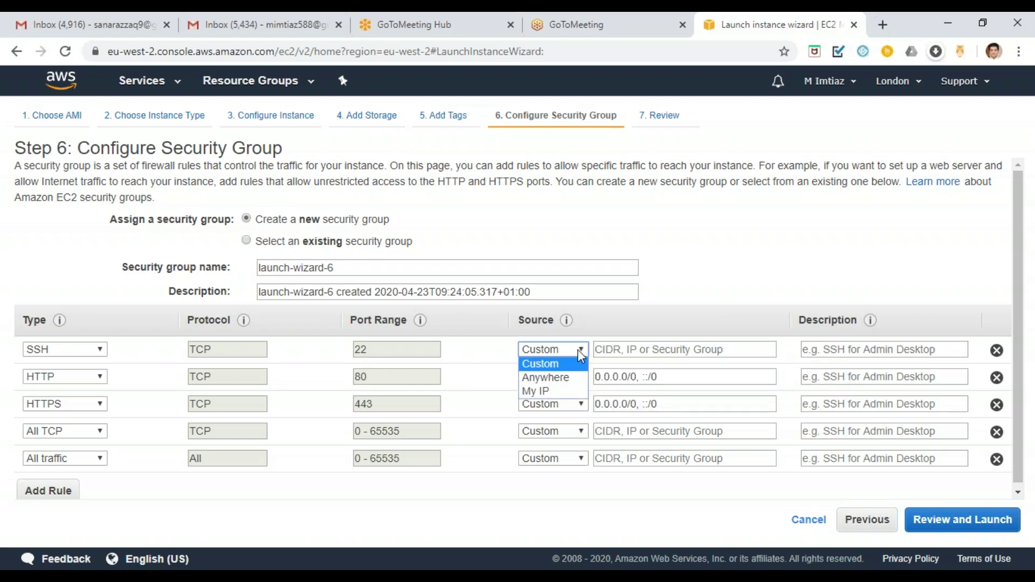
left_click(572, 377)
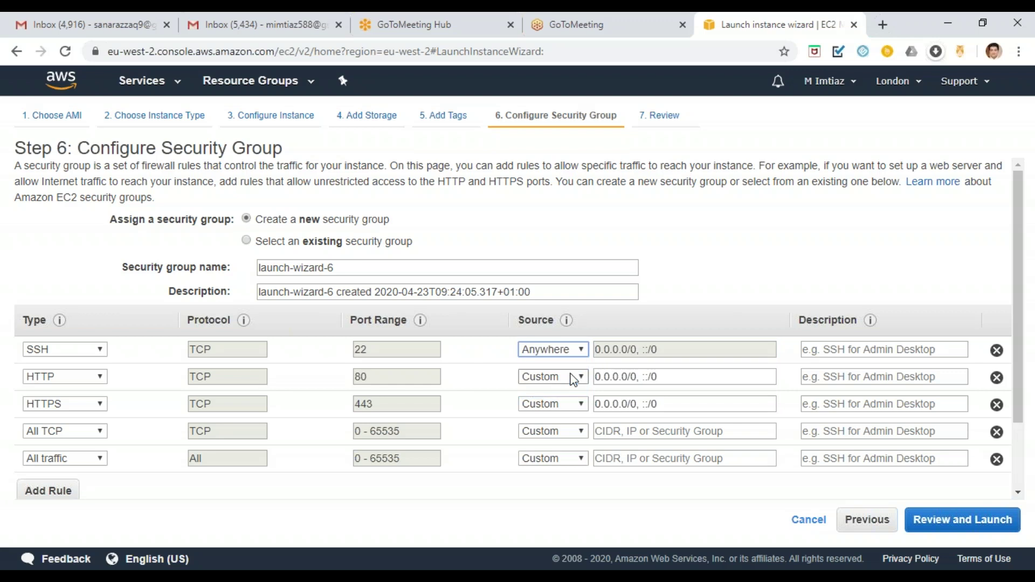
left_click(583, 377)
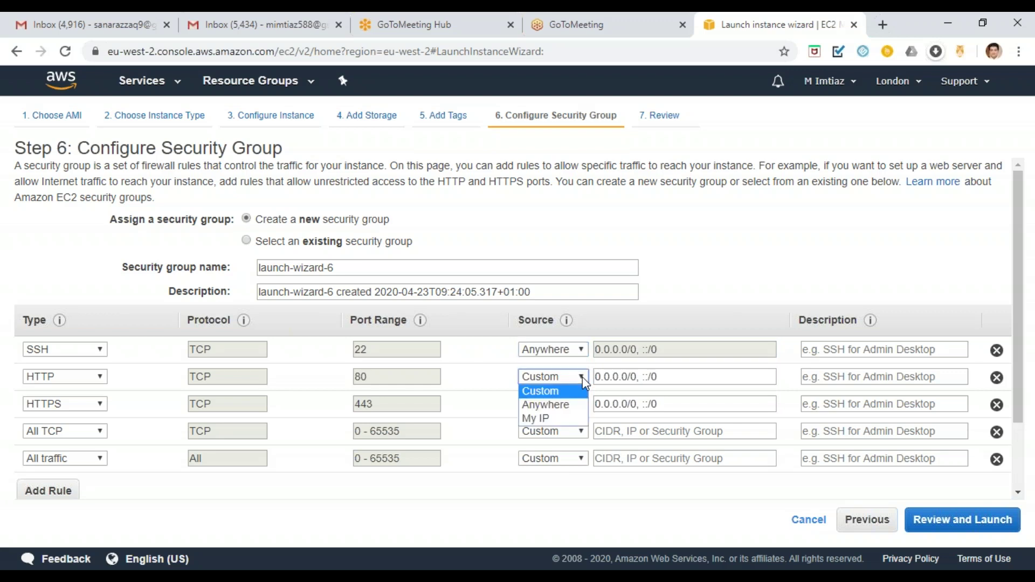
left_click(580, 414)
left_click(580, 405)
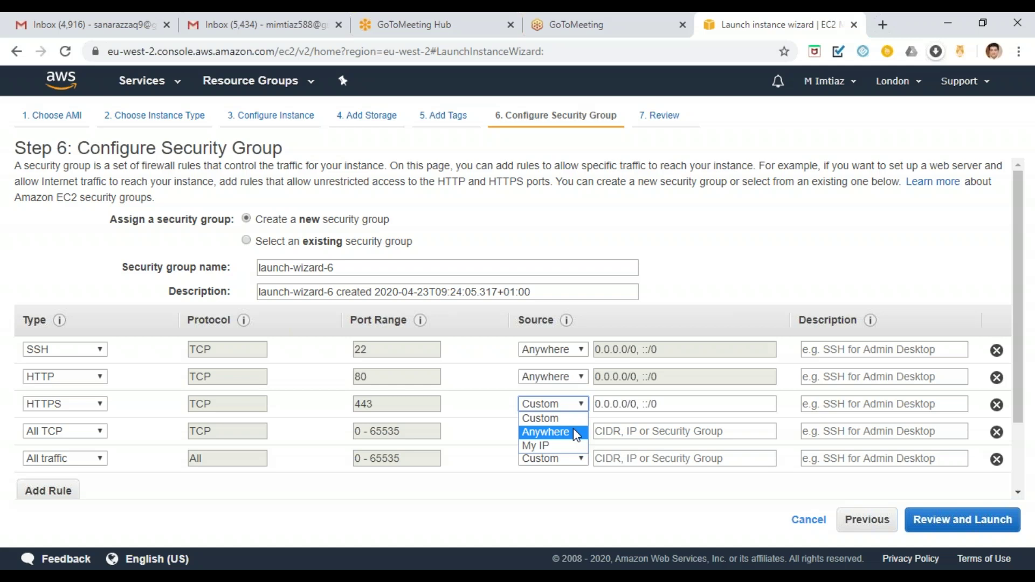
left_click(575, 431)
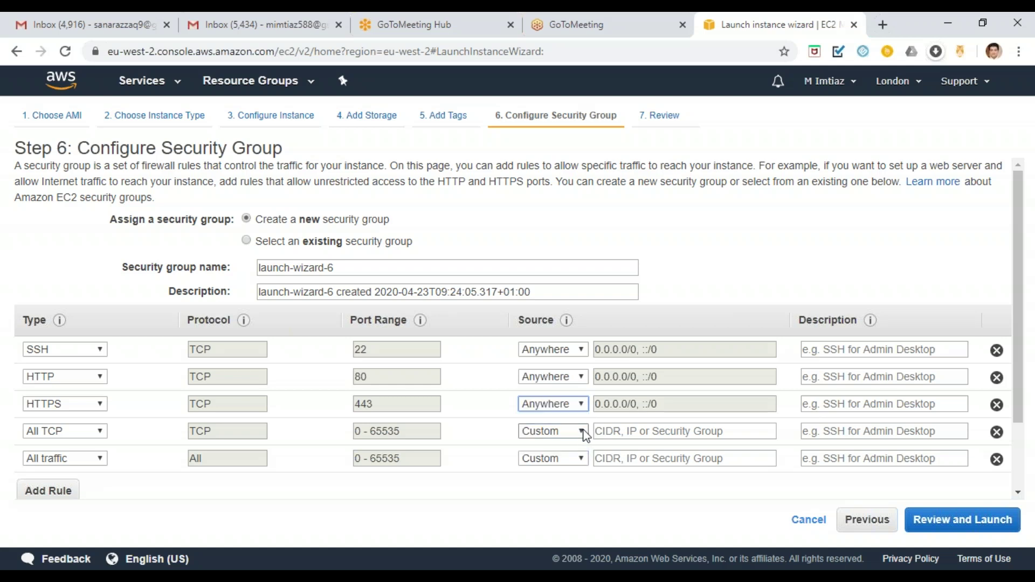
left_click(583, 432)
left_click(575, 459)
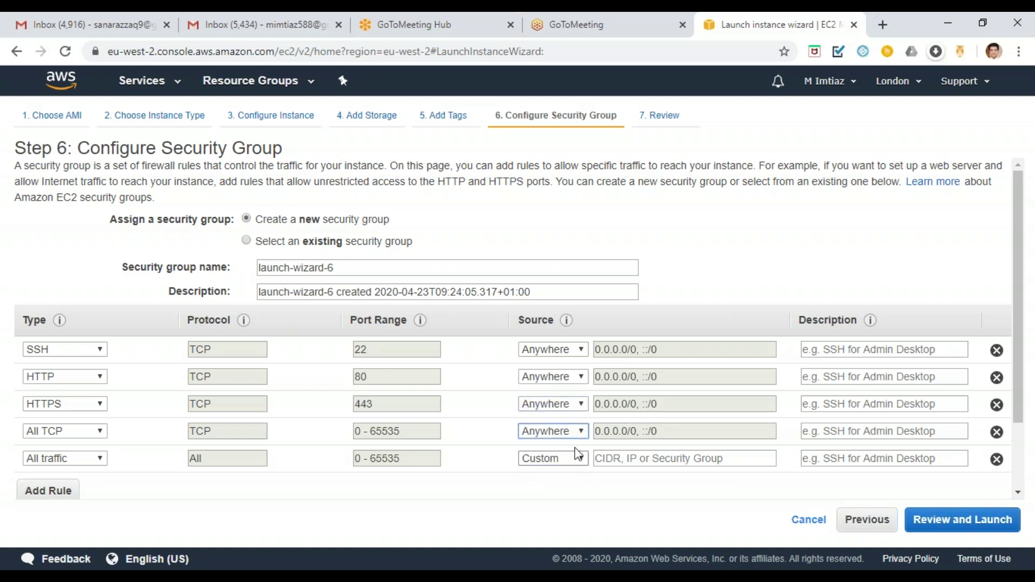
left_click(581, 459)
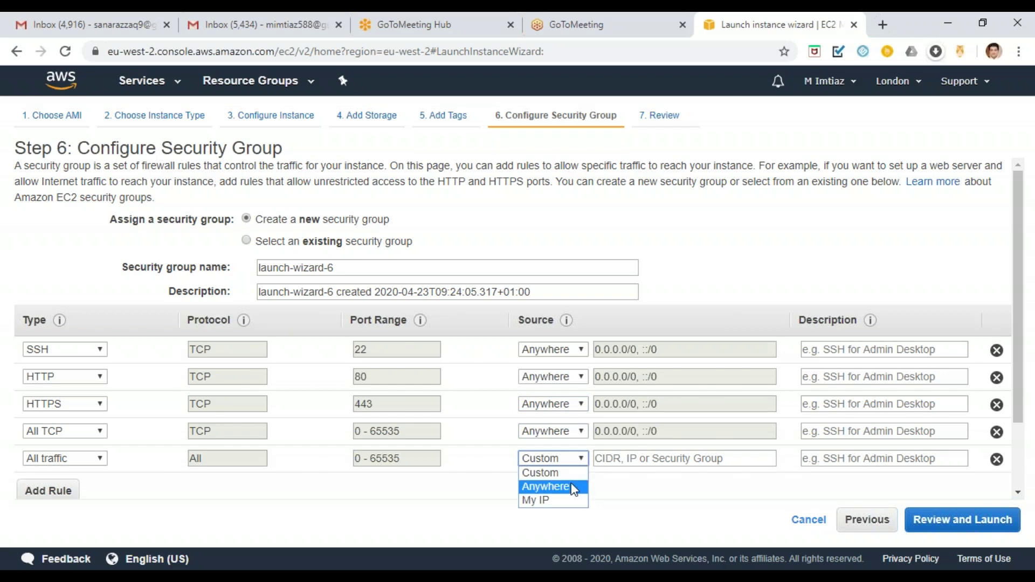
left_click(573, 488)
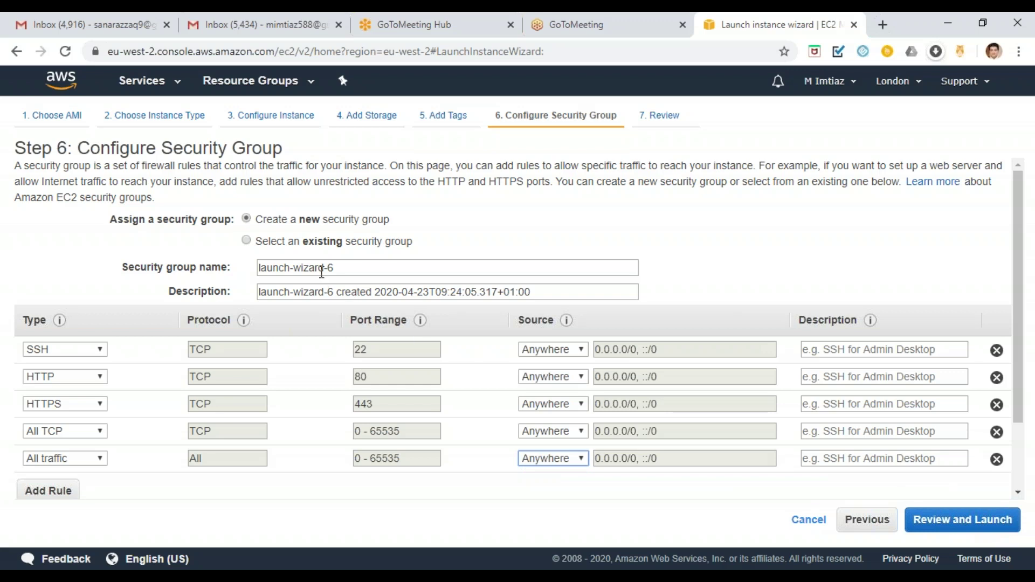
- Rename the security group to April 2020
left_click(344, 268)
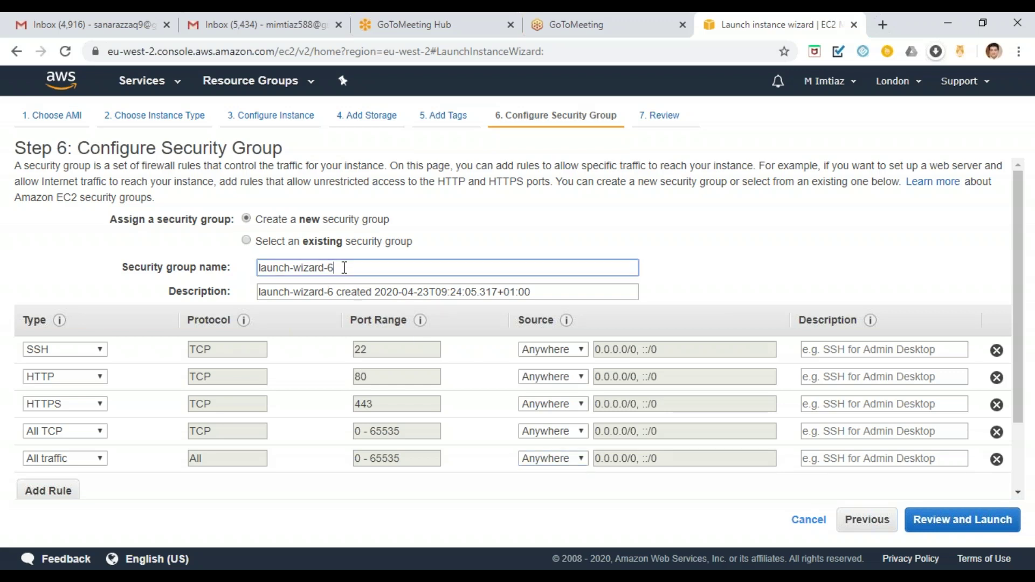
key("BackSpace")
key("BackSpace")
key("BackSpace")
key("BackSpace")
key("BackSpace")
key("BackSpace")
key("BackSpace")
key("BackSpace")
key("BackSpace")
key("BackSpace")
key("BackSpace")
key("BackSpace")
key("BackSpace")
key("BackSpace")
key("BackSpace")
type("April 2020")
- Continue to the instance review and proceed with the launch to the key pair selection
left_click(931, 528)
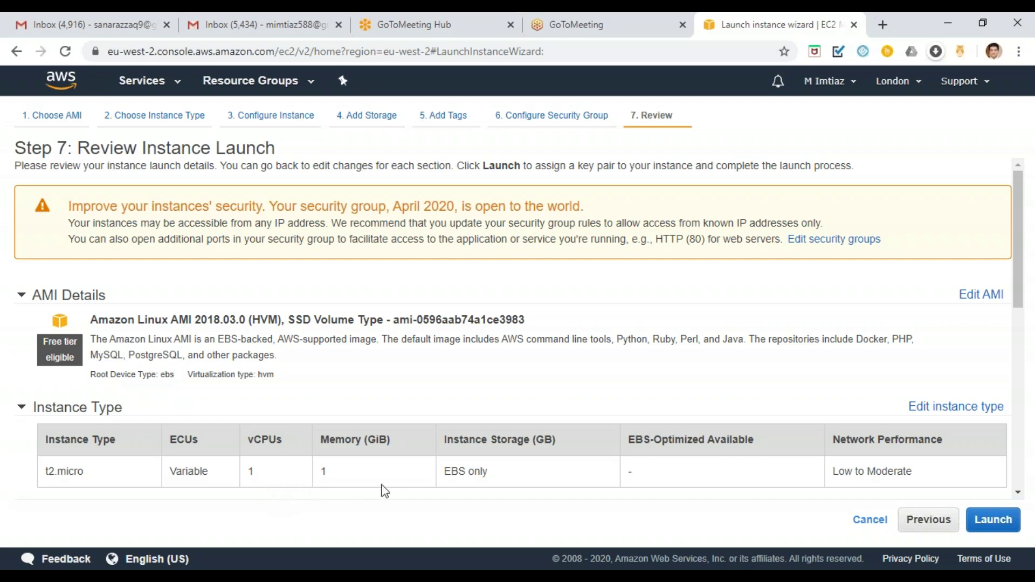
left_click(998, 525)
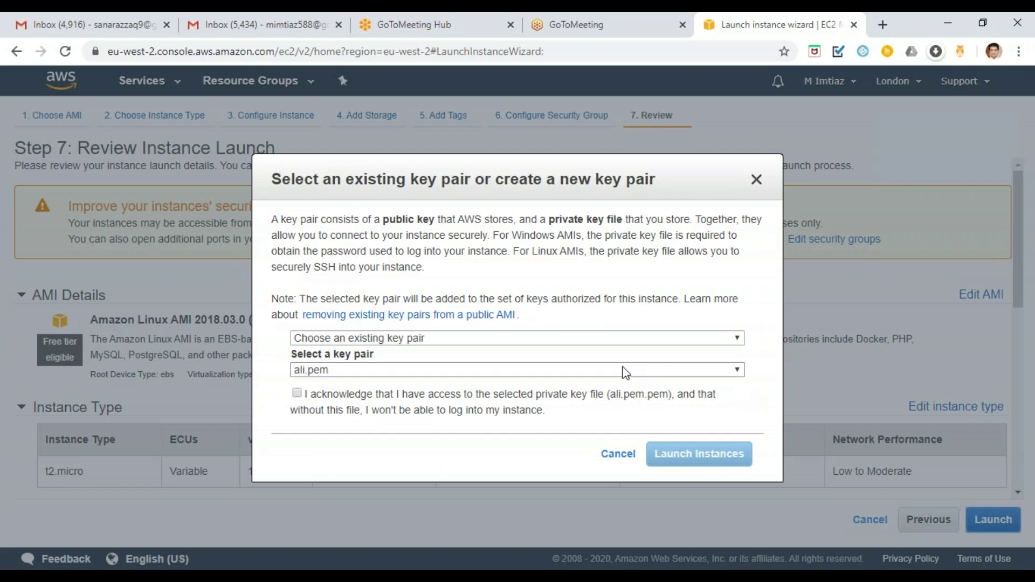
- Create a new key pair named april2020 for the instance and download its private key file
left_click(715, 372)
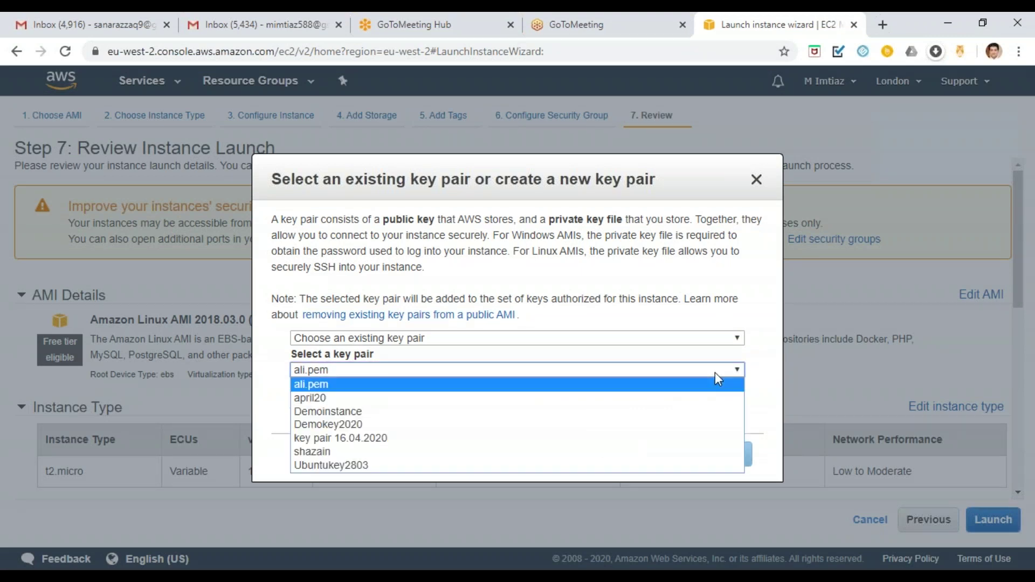
left_click(715, 372)
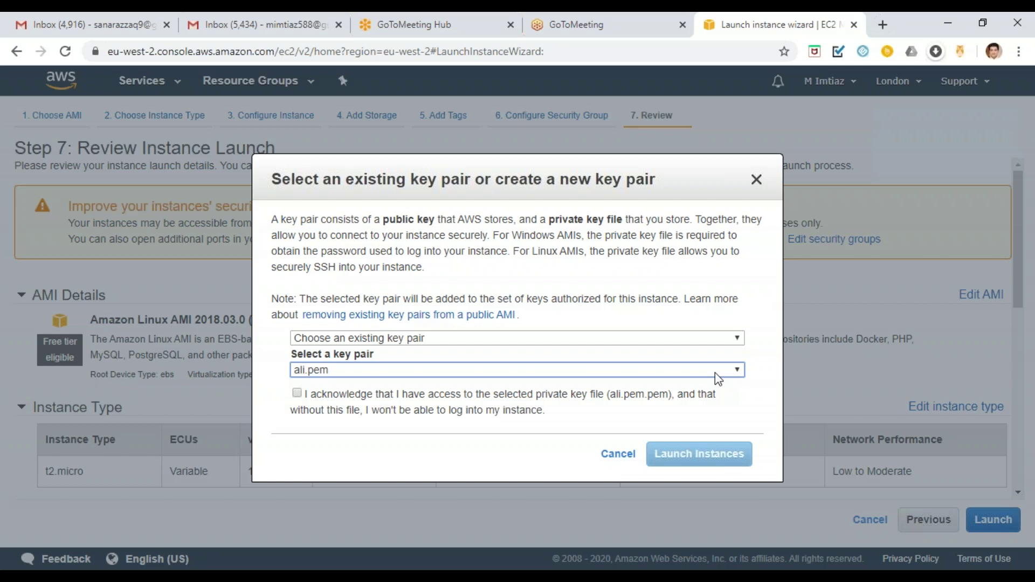
left_click(684, 338)
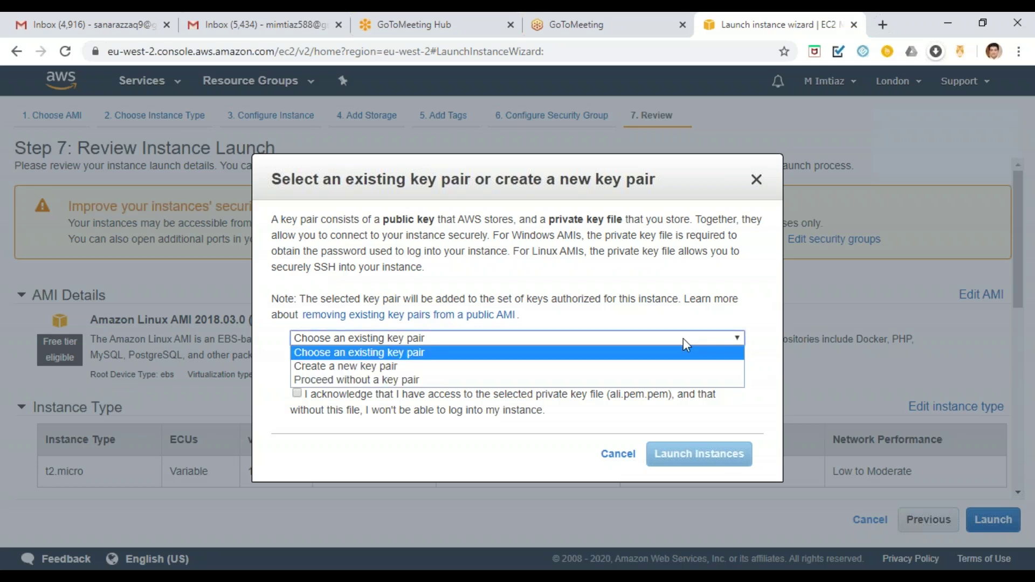
left_click(670, 368)
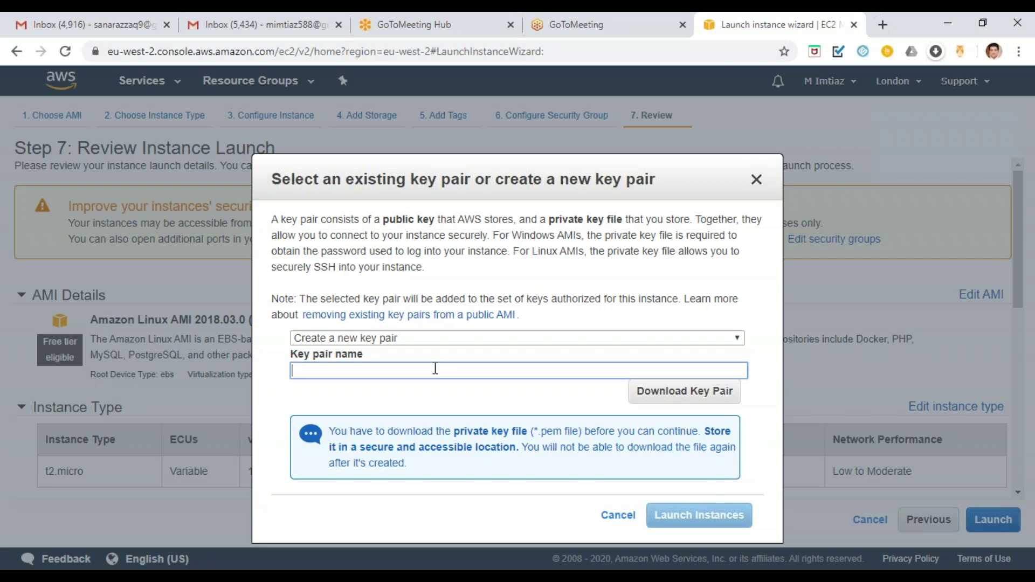
type("april2020")
left_click(695, 397)
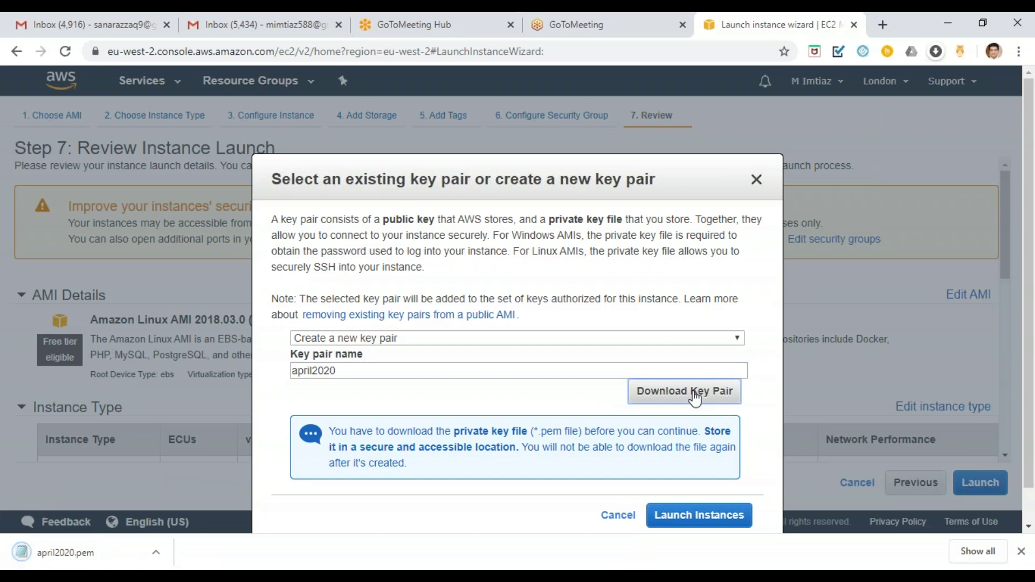
- Open the downloaded april2020.pem in Notepad, save it as the text document april2020.pem in Downloads, and dismiss Notepad
left_click(60, 560)
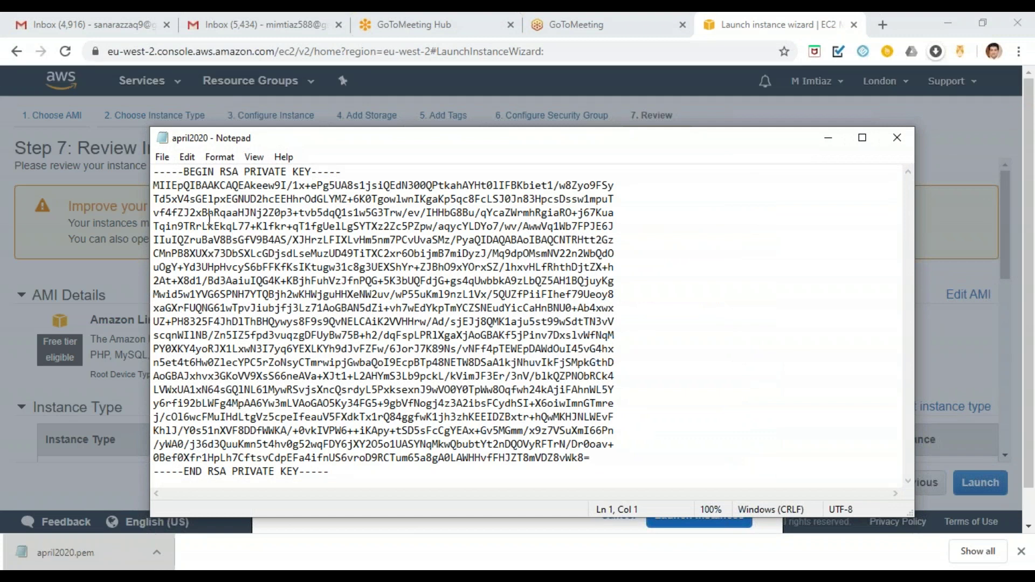
left_click(163, 159)
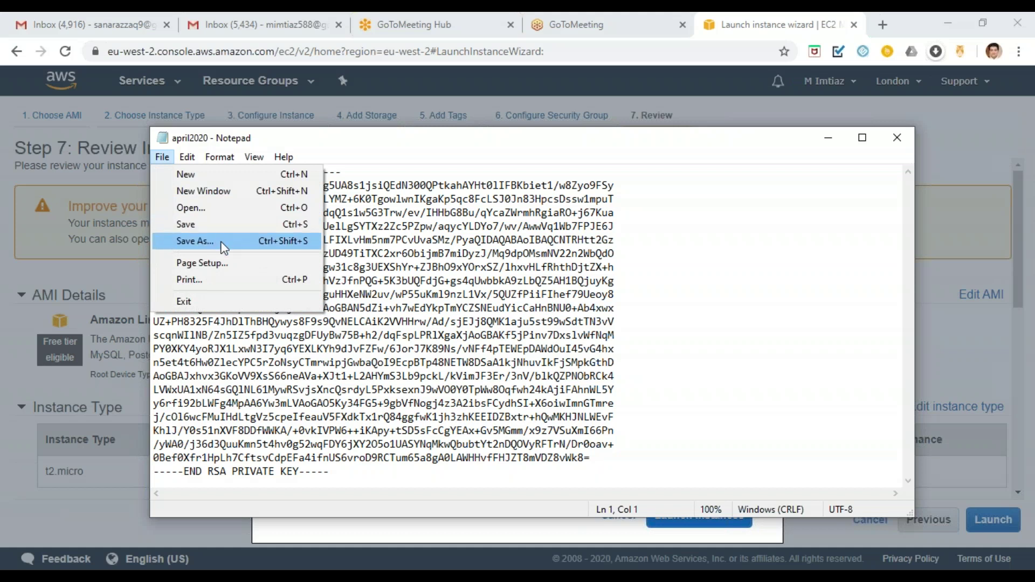
left_click(221, 242)
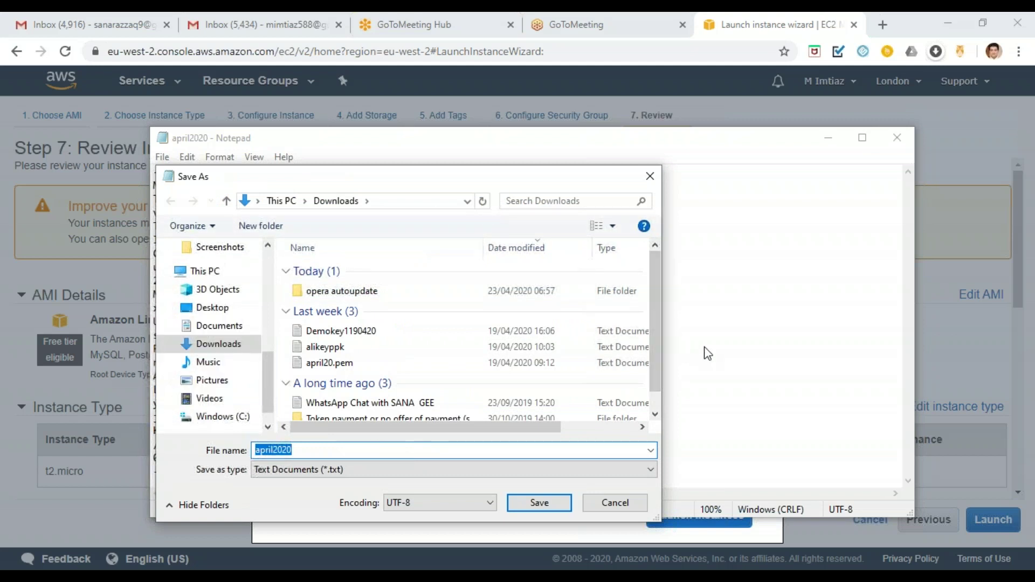
key("End")
type(".pem")
left_click(539, 502)
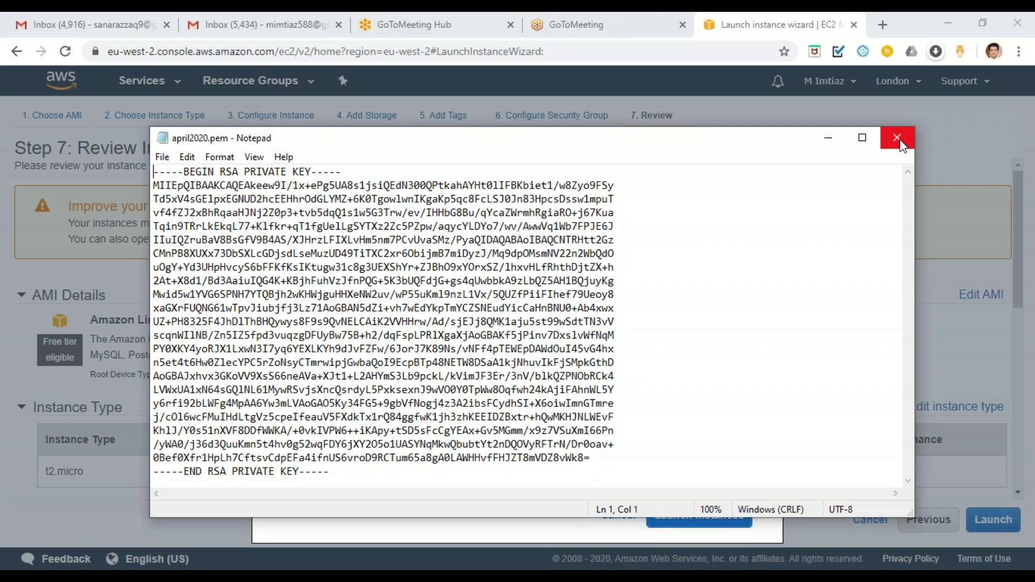
left_click(835, 136)
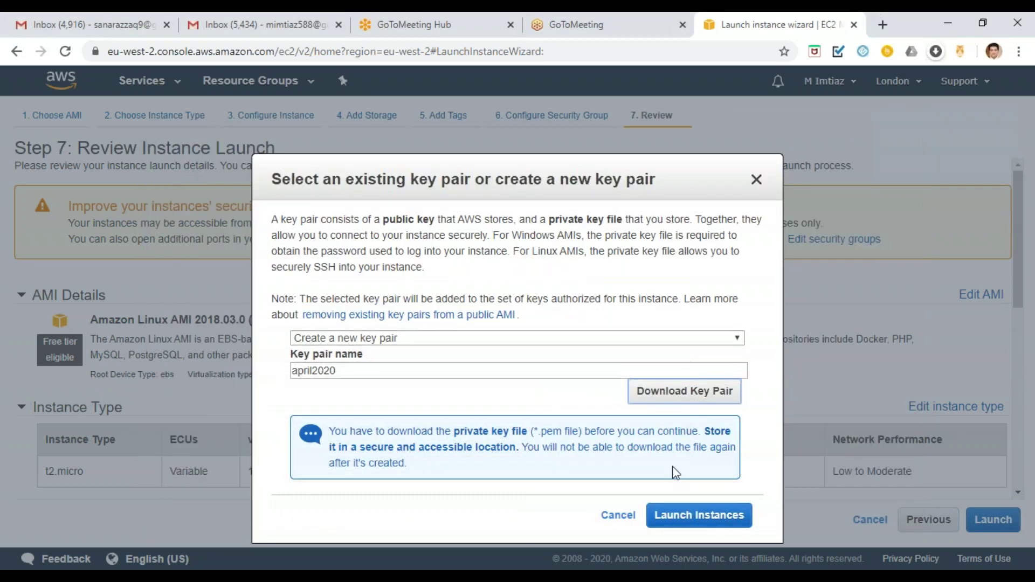
- Launch the instance with the new key pair and open the list of instances
left_click(688, 523)
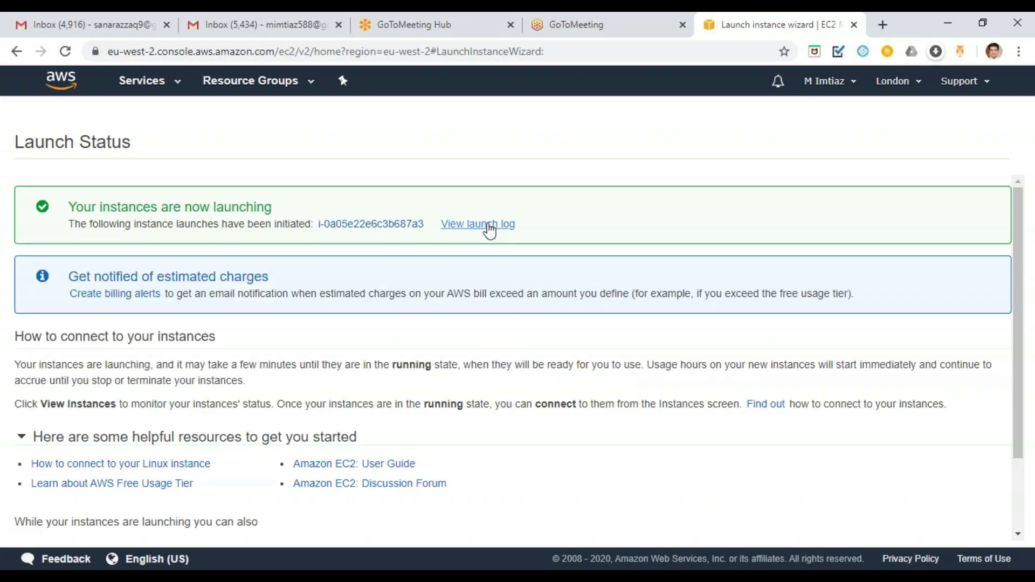
left_click_drag(1018, 233, 1031, 334)
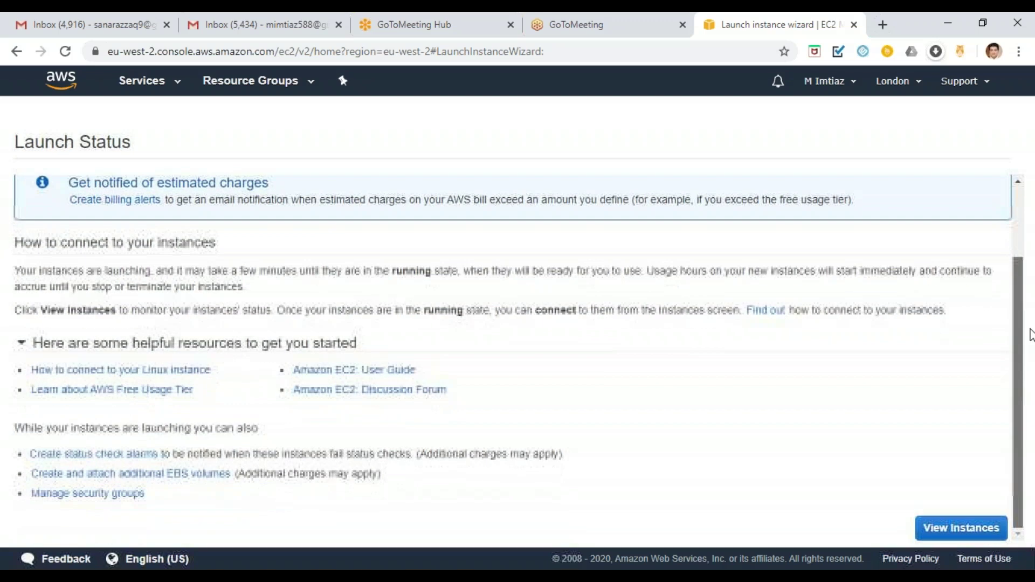
left_click(963, 532)
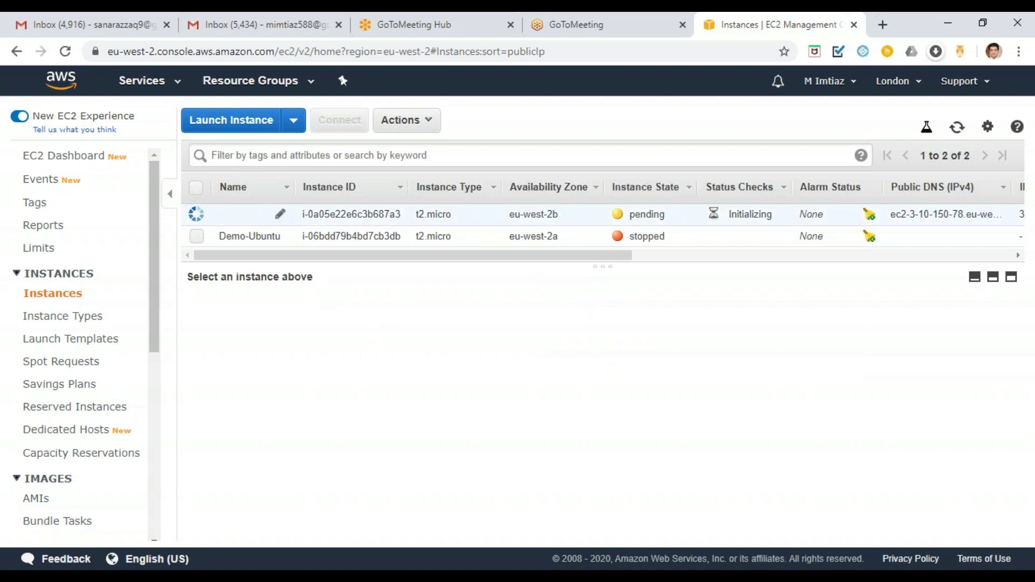
- Name the newly launched, unnamed instance april2020
left_click(280, 214)
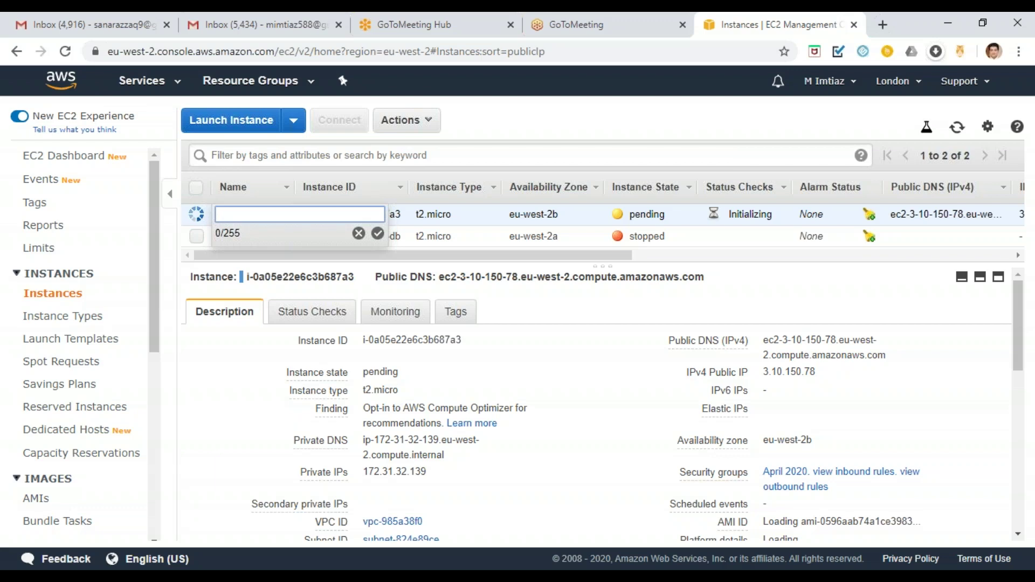
type("april2020")
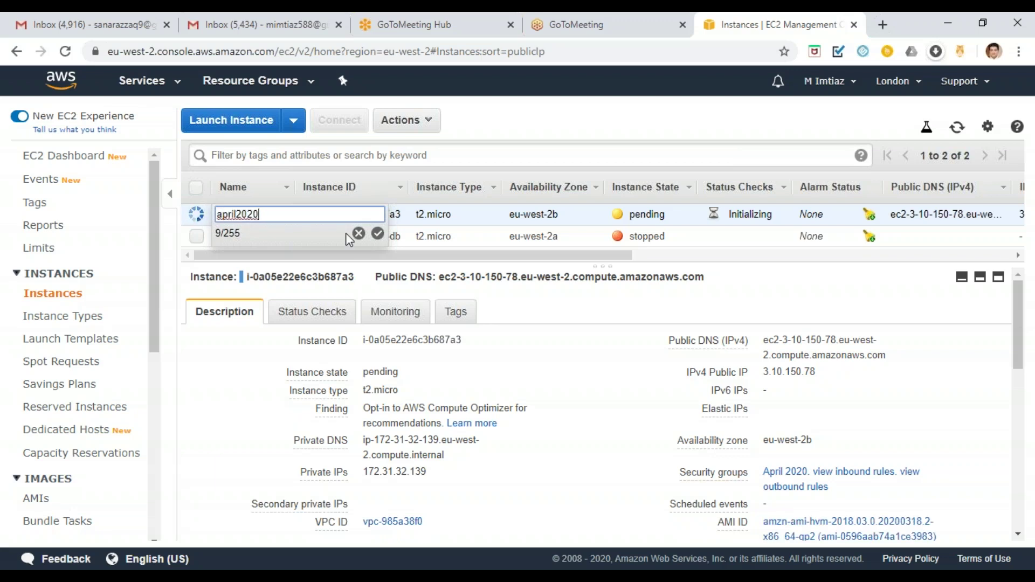
left_click(378, 233)
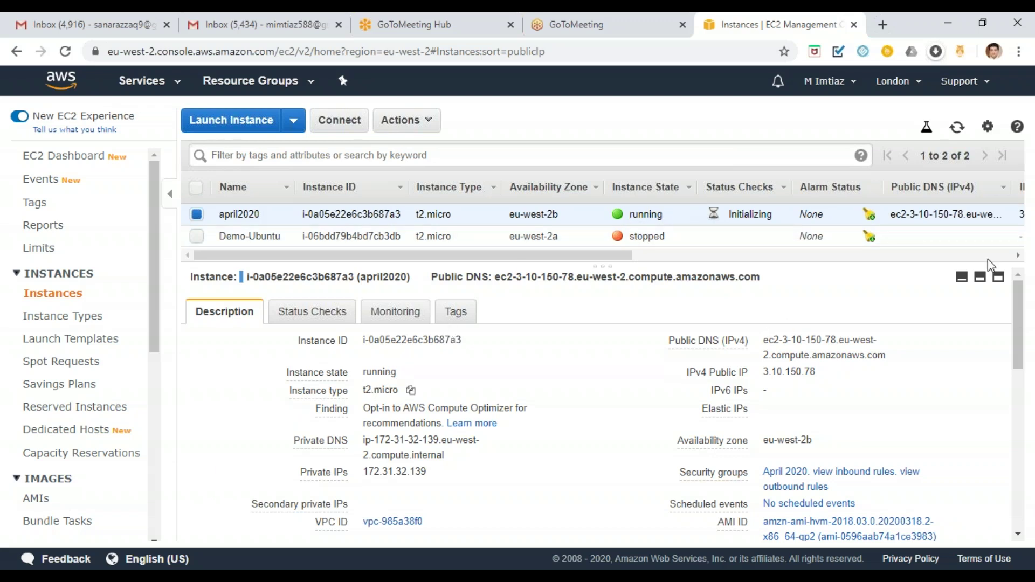
- Review the april2020 instance's description details and copy its IPv4 public IP
left_click_drag(1018, 326, 1018, 344)
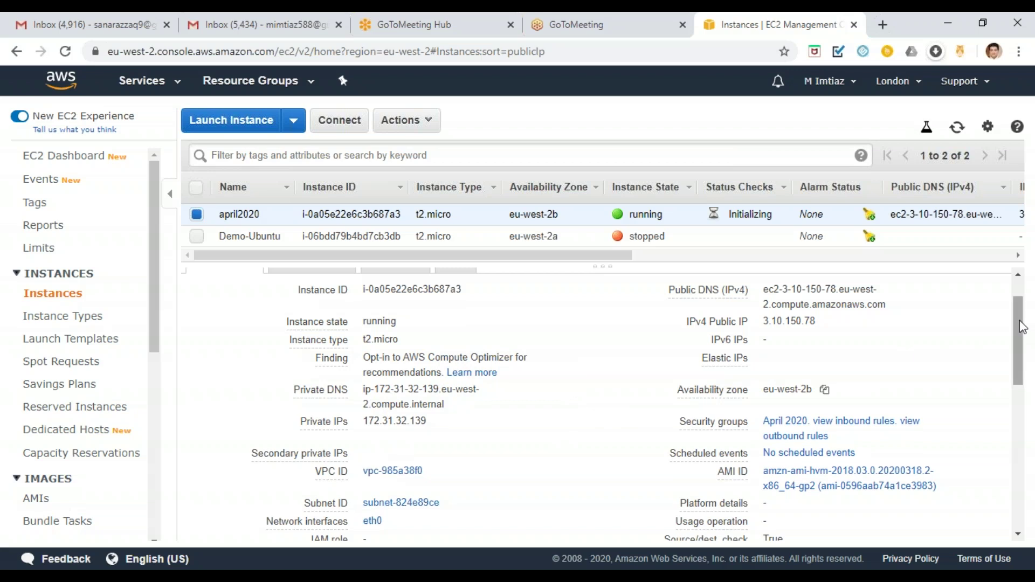
left_click_drag(1022, 330, 1023, 368)
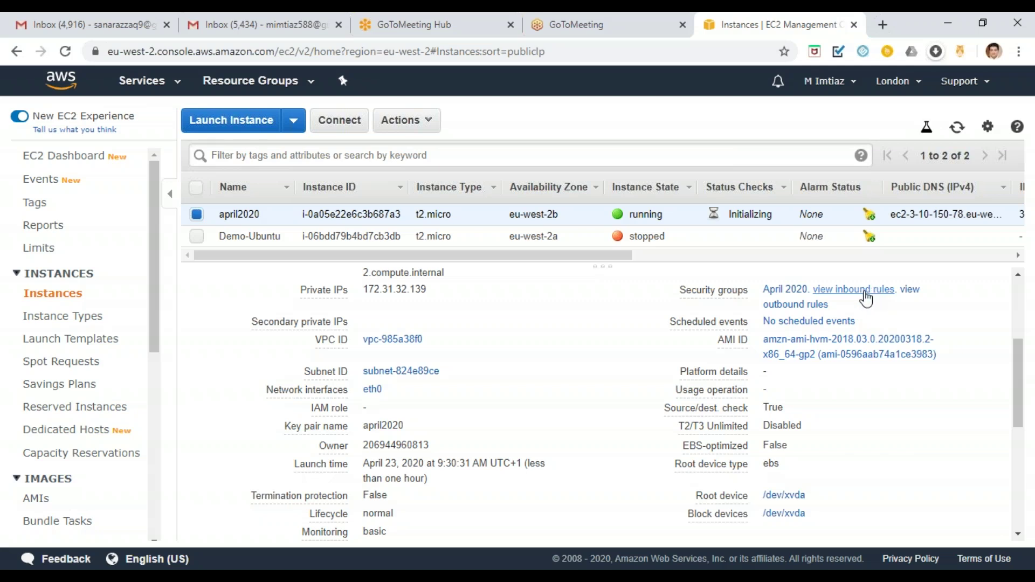
left_click_drag(1020, 372, 1030, 267)
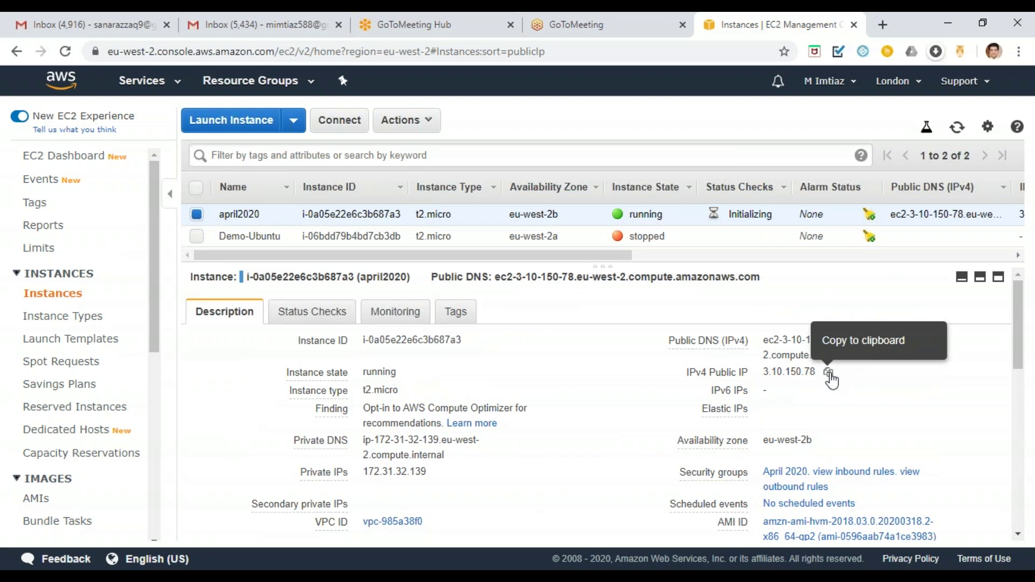
left_click(829, 372)
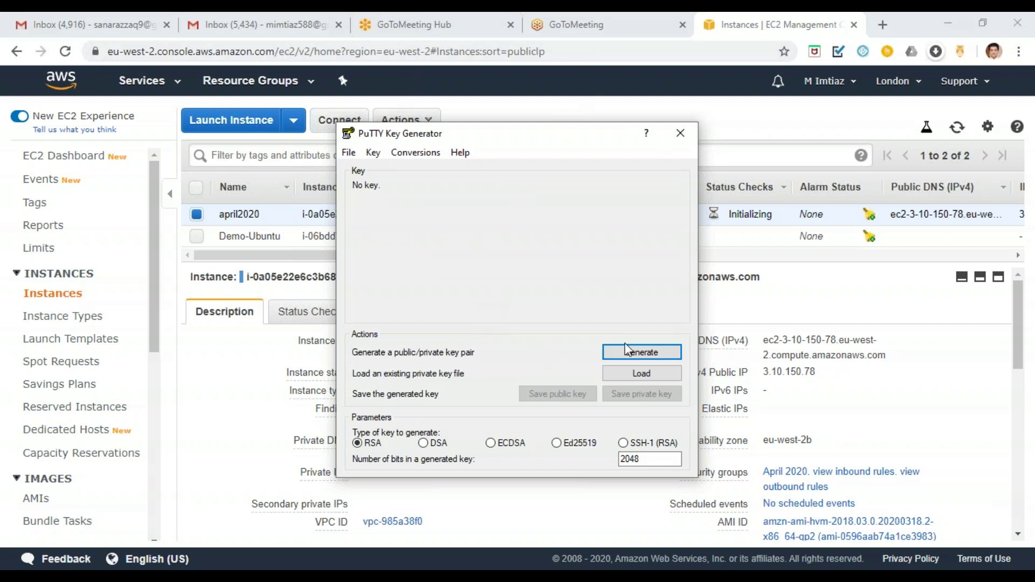
- In PuTTY Key Generator, generate an RSA key pair and replace it by loading april2020.pem from Downloads, with all file types listed
left_click(639, 356)
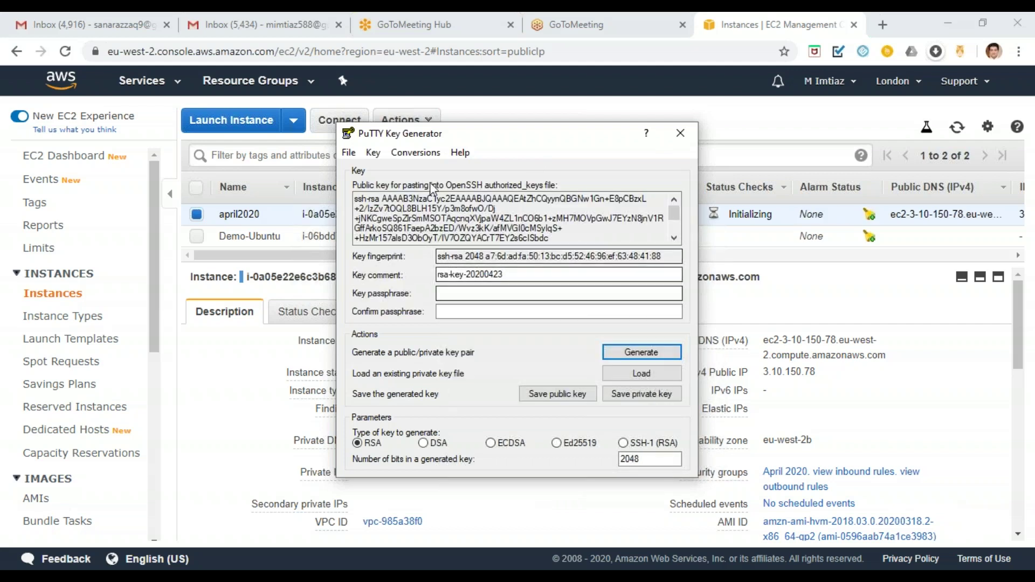
left_click(642, 373)
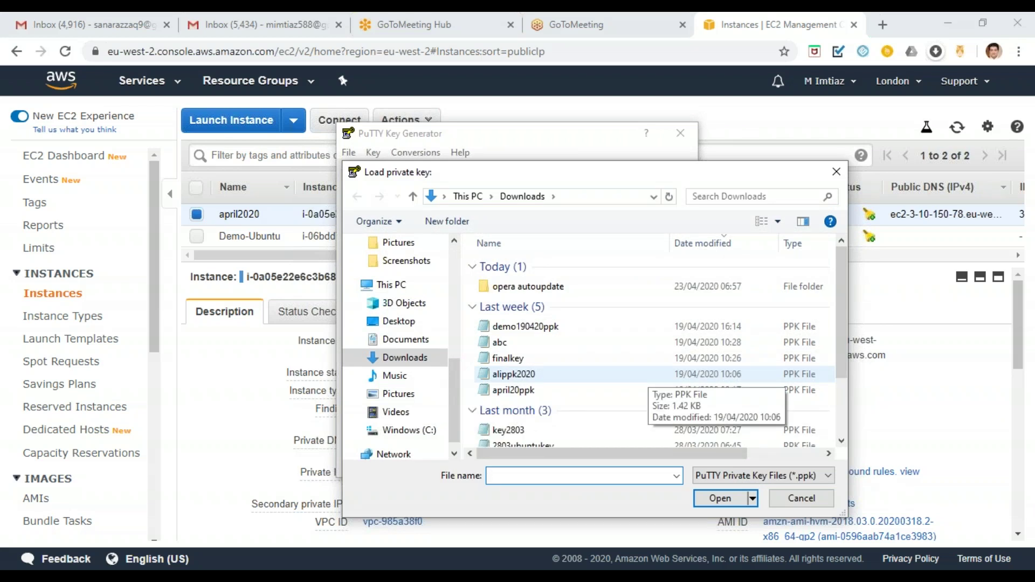
left_click(841, 441)
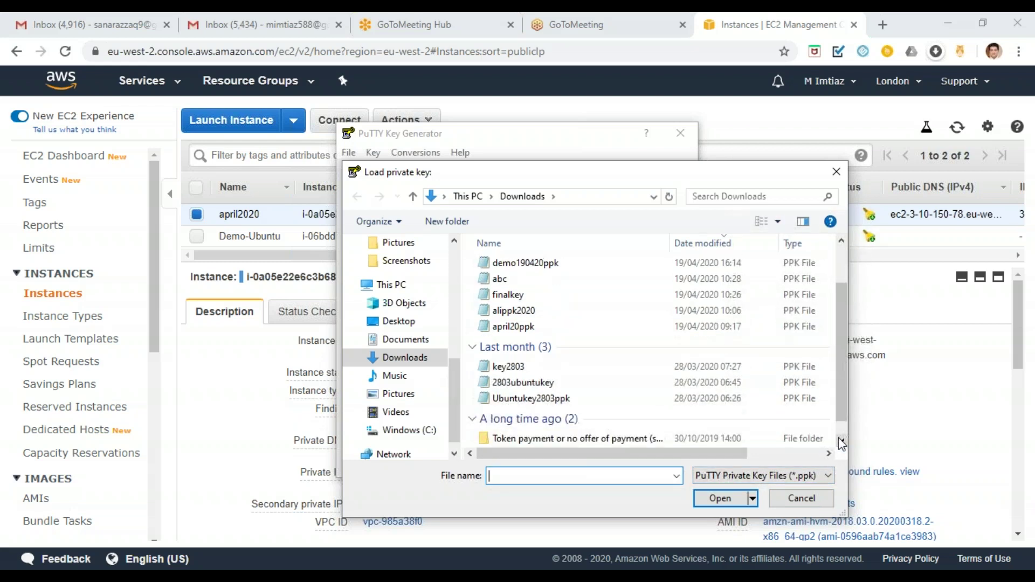
left_click_drag(838, 366, 825, 243)
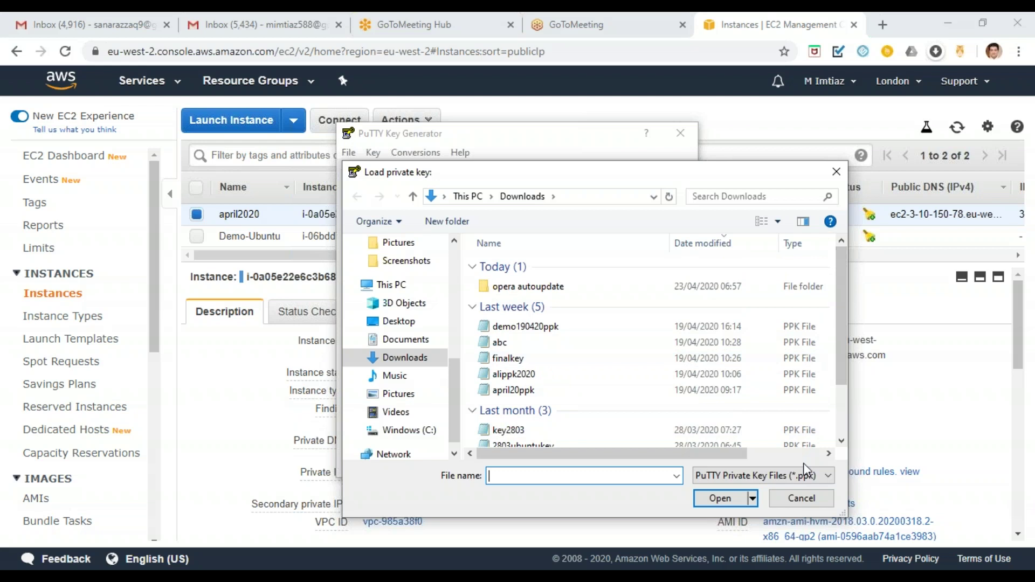
left_click(821, 477)
left_click(812, 500)
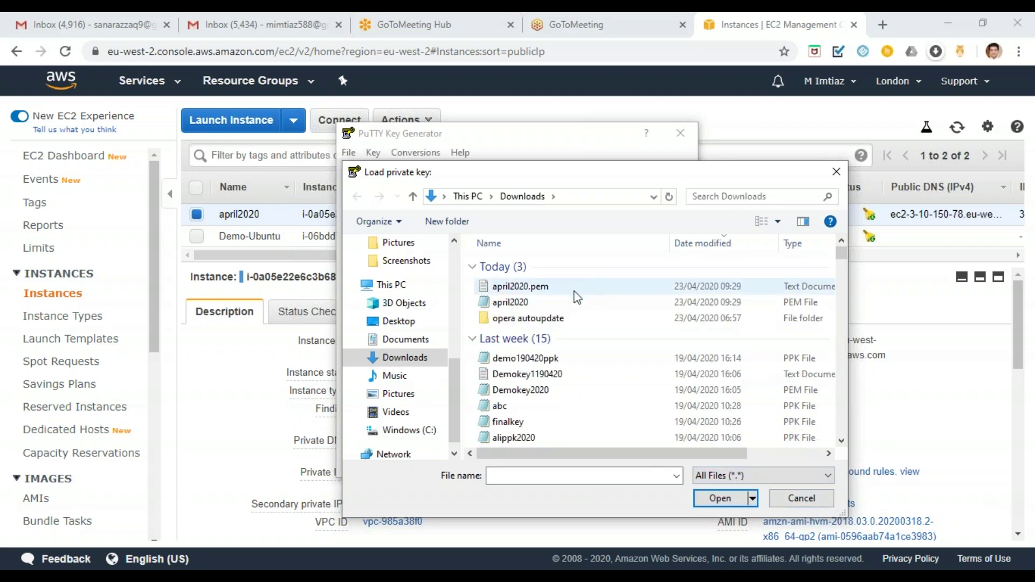
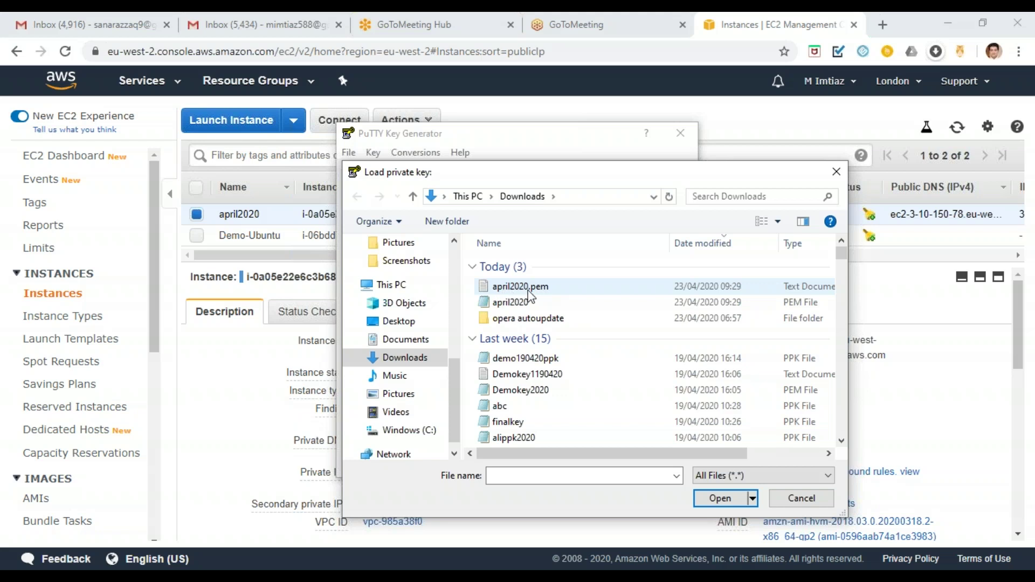
double_click(545, 289)
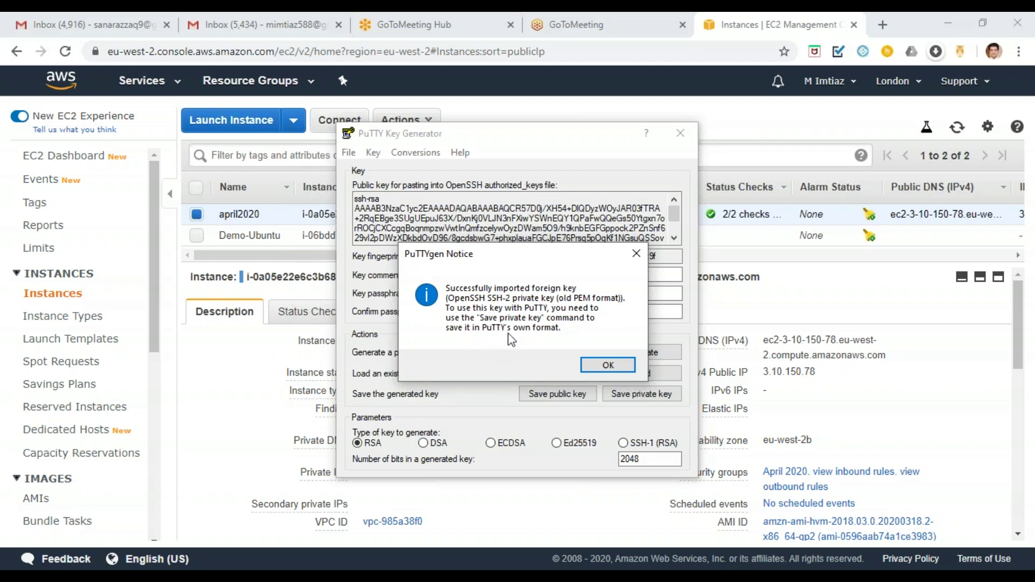
left_click(607, 367)
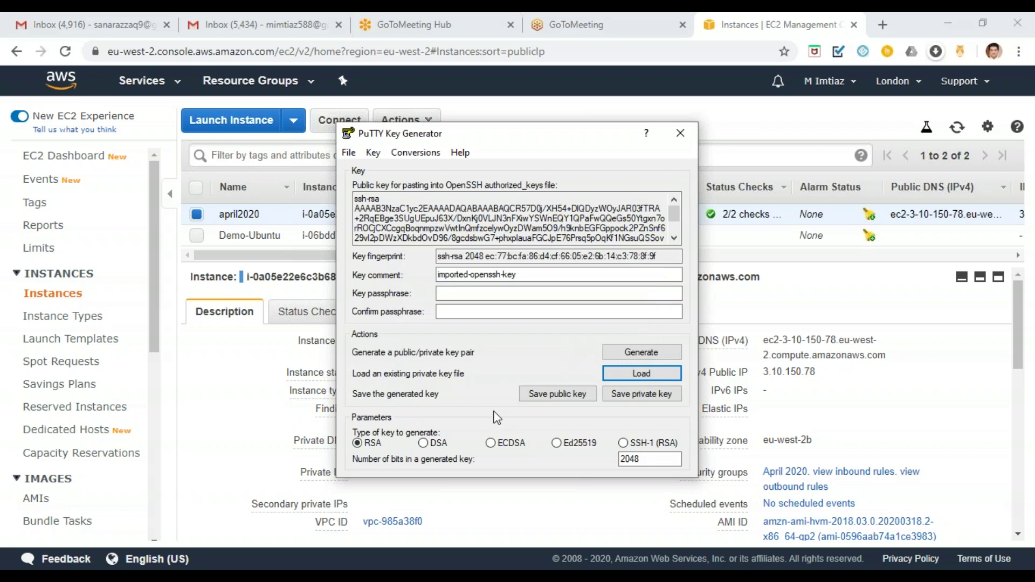
- Save the imported private key without a passphrase as april2020ppk in Downloads and close PuTTY Key Generator
left_click(633, 394)
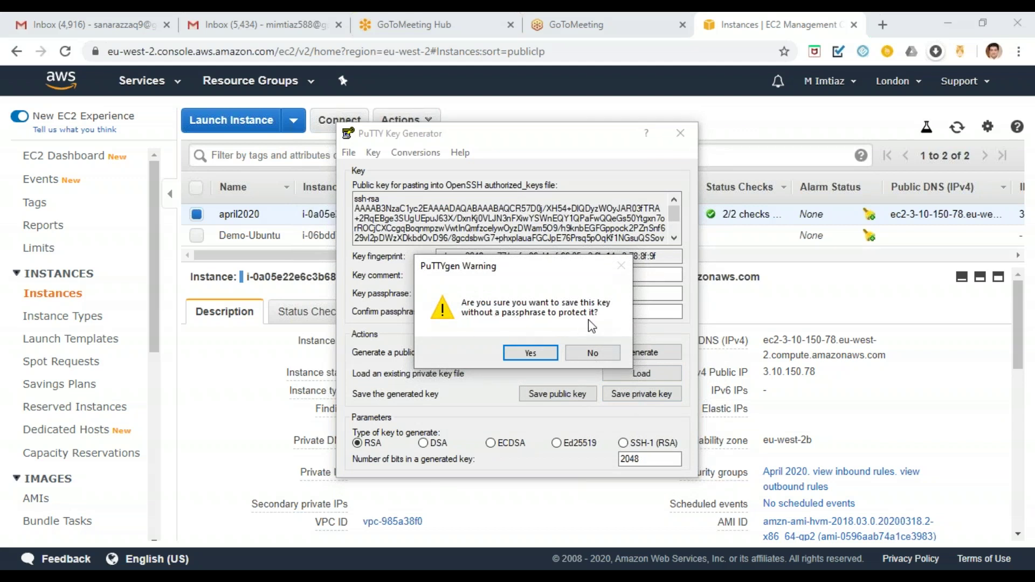
left_click(530, 353)
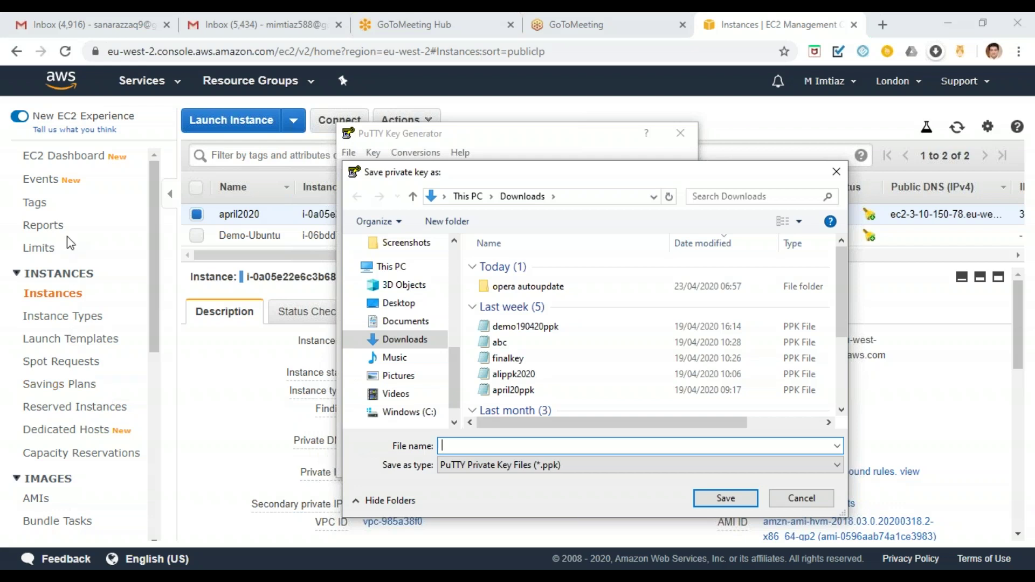
type("apri")
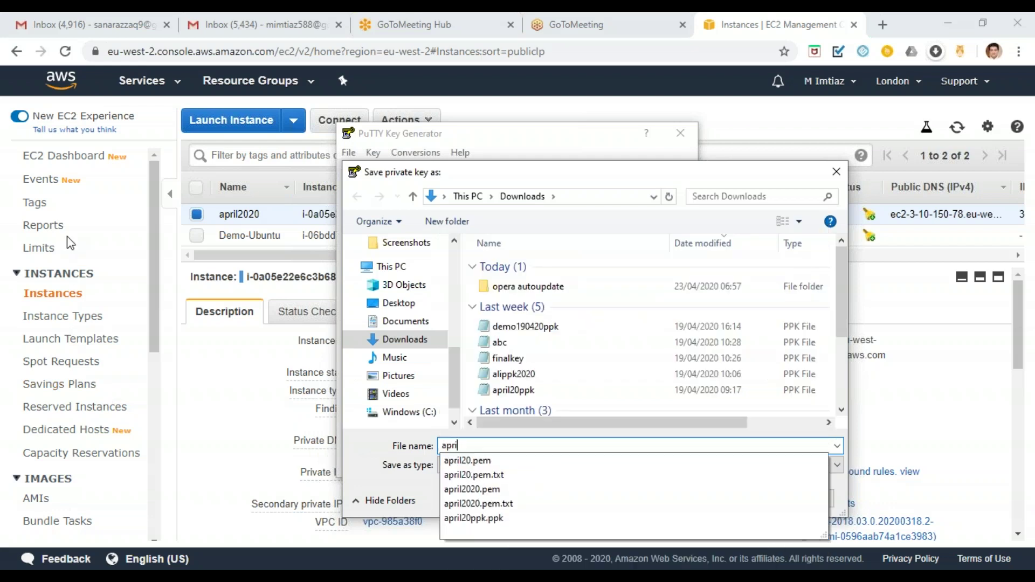
type("l2020")
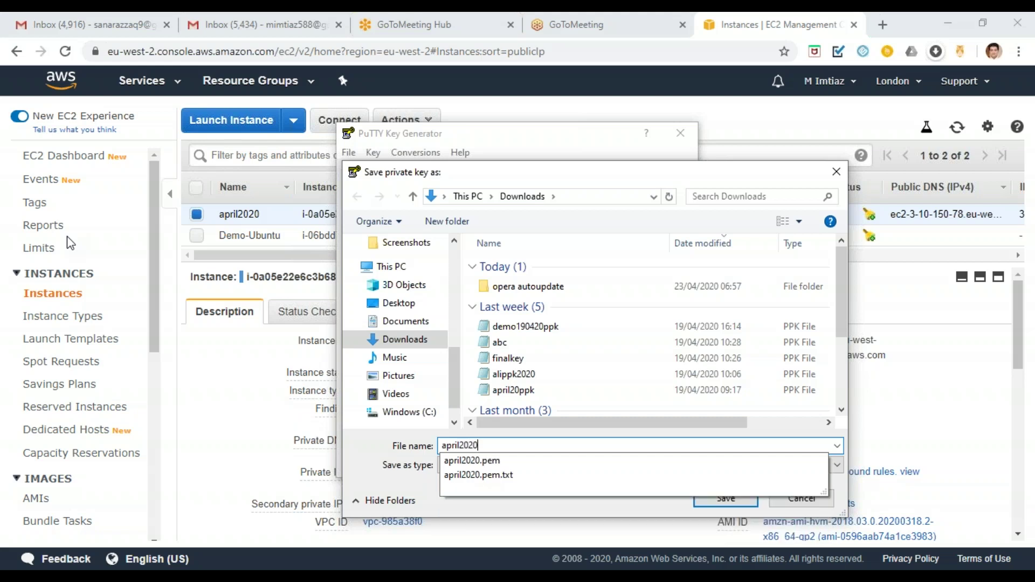
type("ppk")
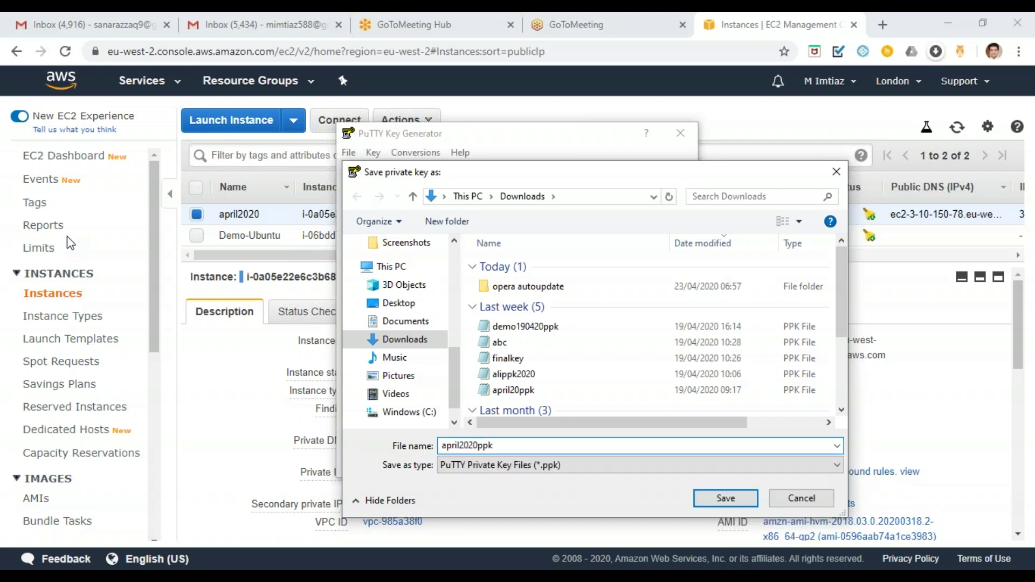
left_click(741, 505)
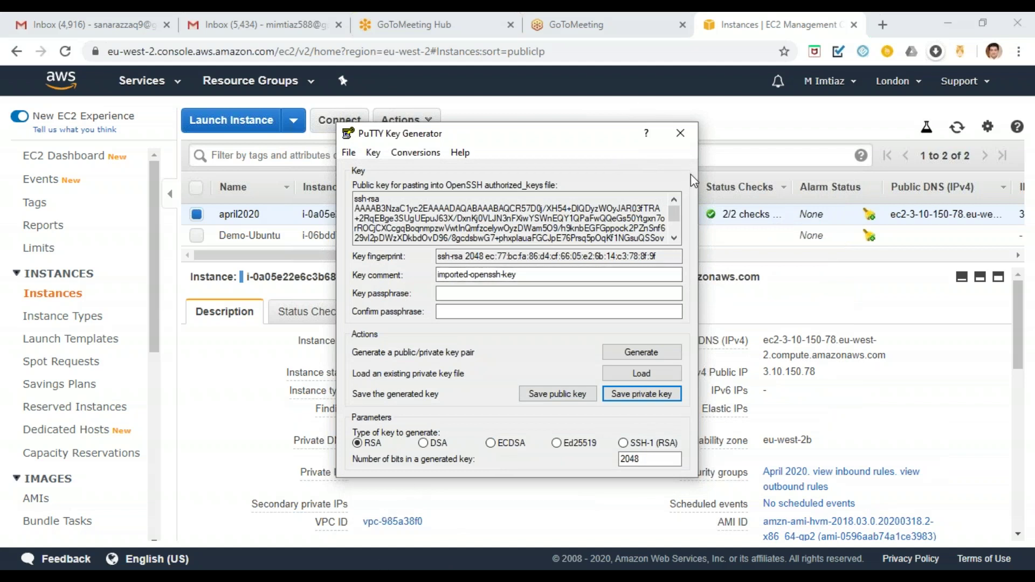
left_click(681, 138)
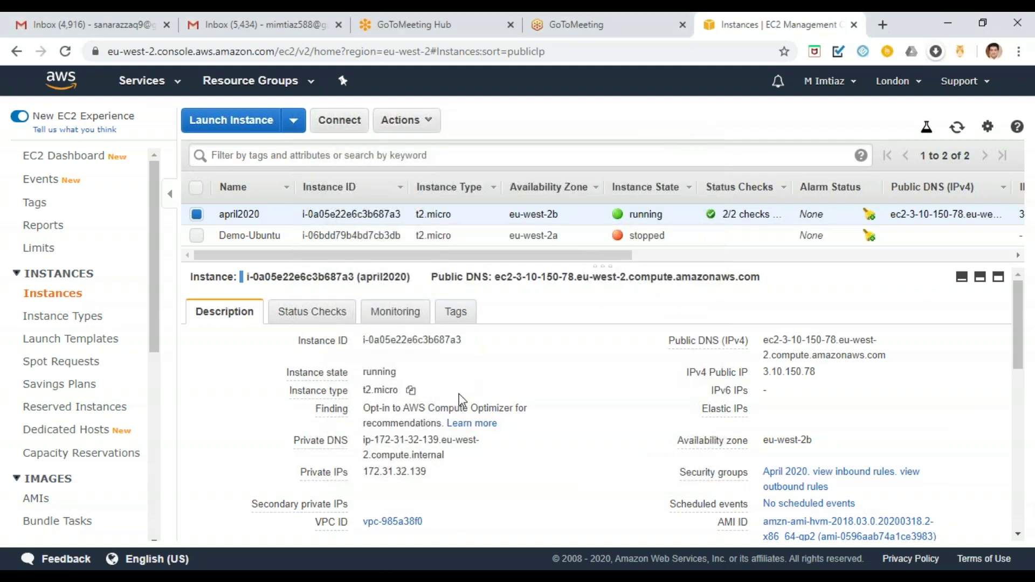
- Copy the april2020 instance's IPv4 public IP and enter it, 3.10.150.78, as the host name in a new PuTTY session
left_click(382, 576)
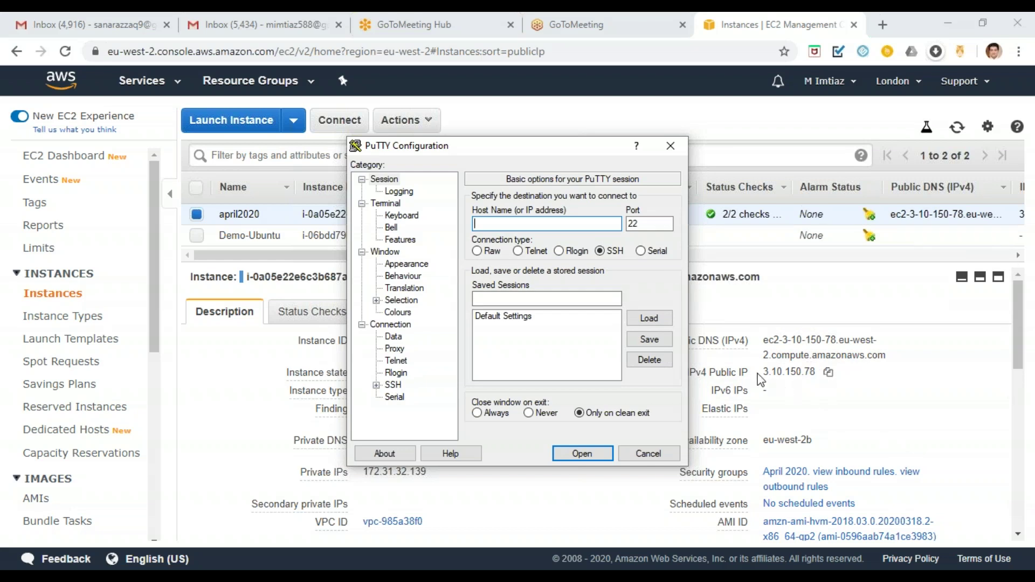
left_click(829, 373)
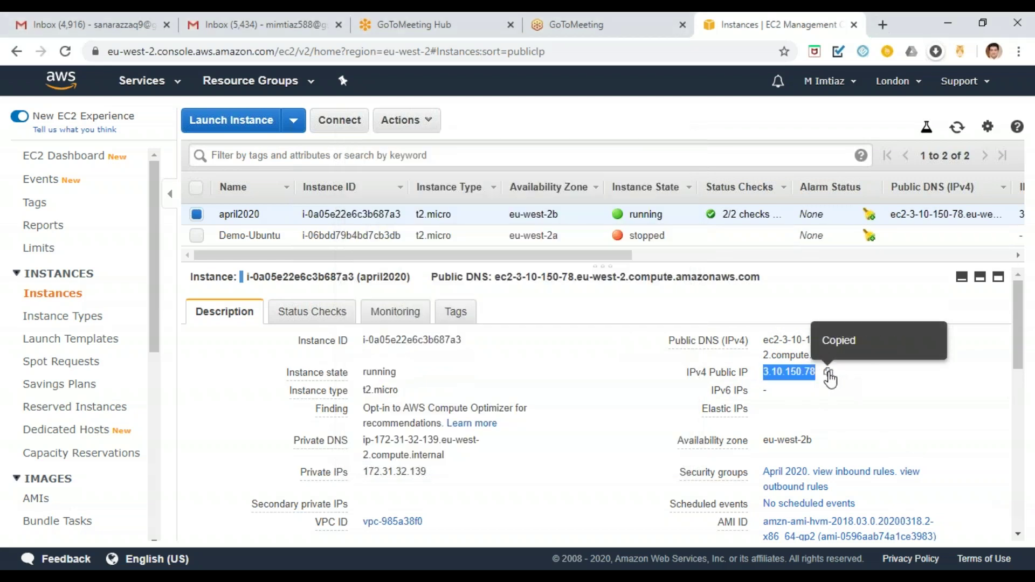
mouse_move(465, 565)
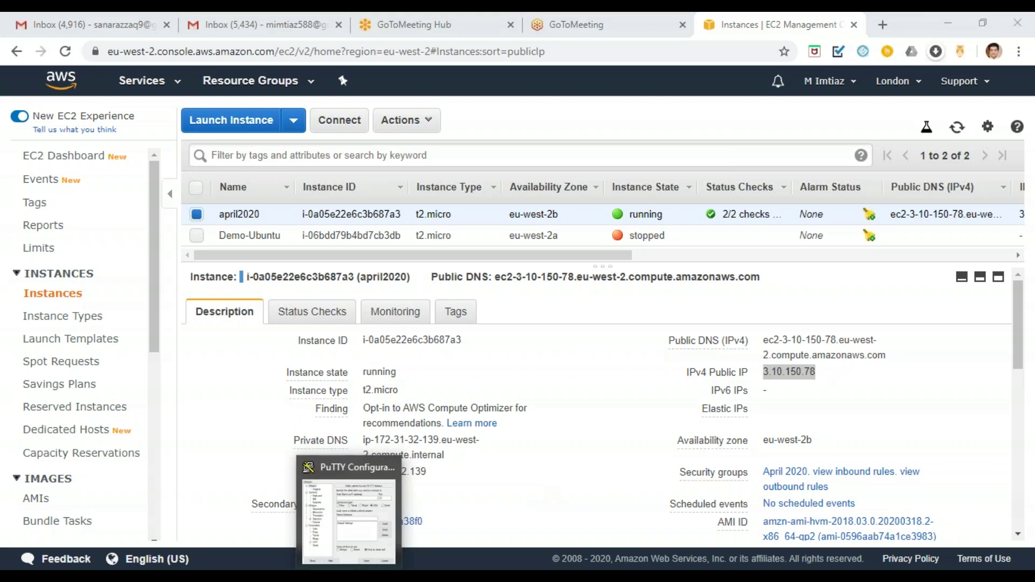
left_click(350, 474)
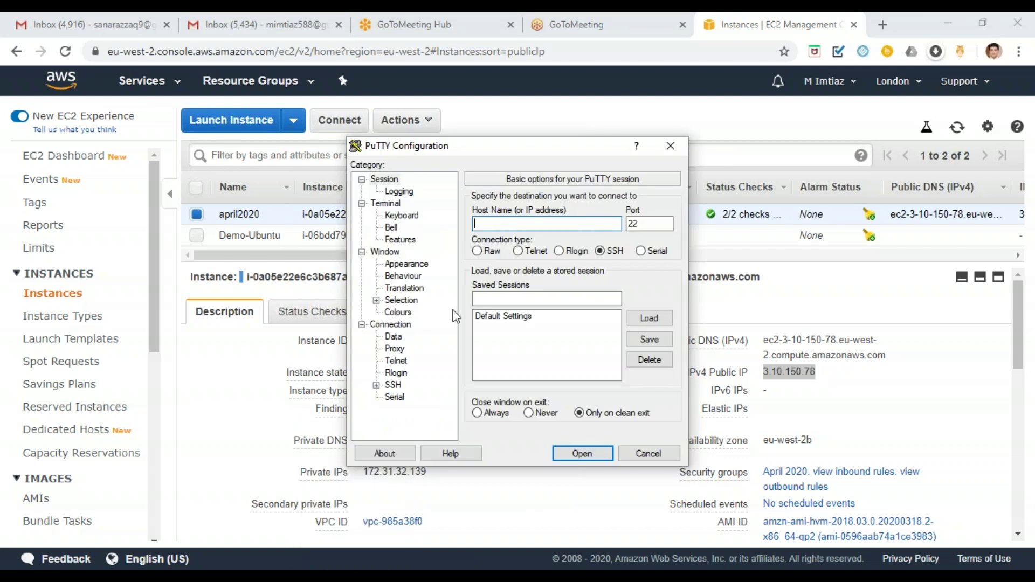
right_click(483, 224)
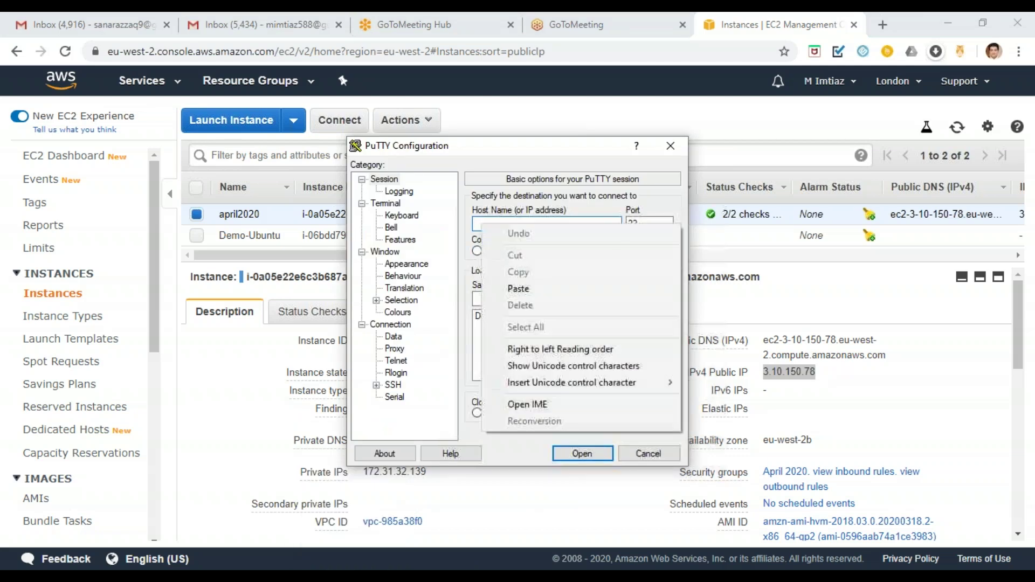
left_click(549, 288)
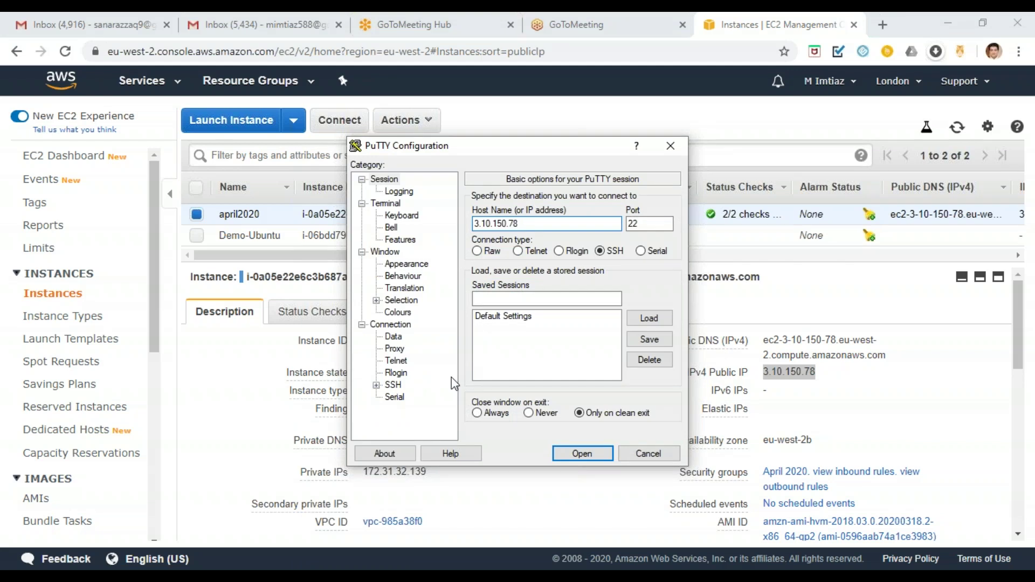
- Set april2020ppk from Downloads as the session's private key file for SSH authentication
left_click(377, 386)
left_click(407, 373)
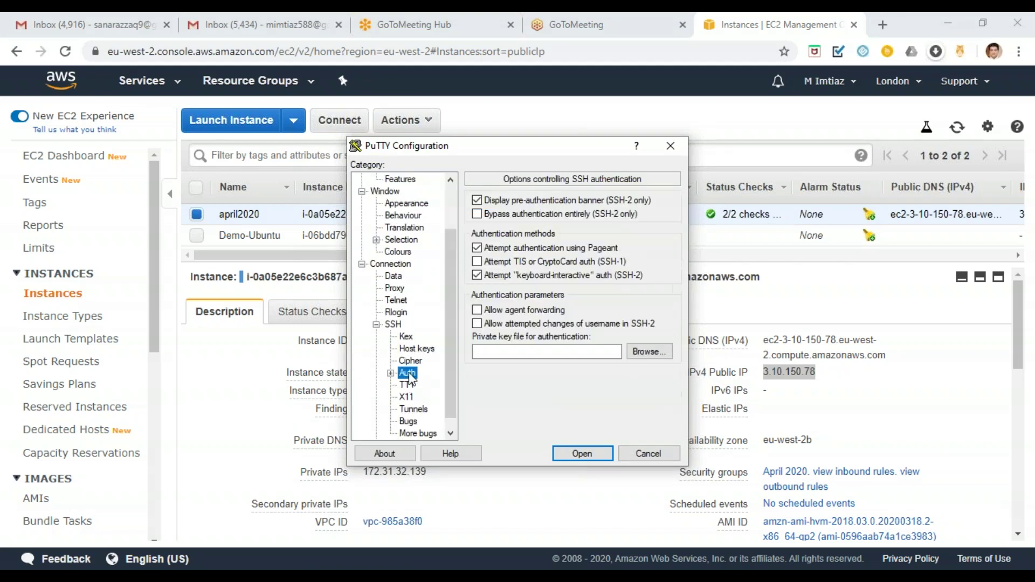
left_click(651, 351)
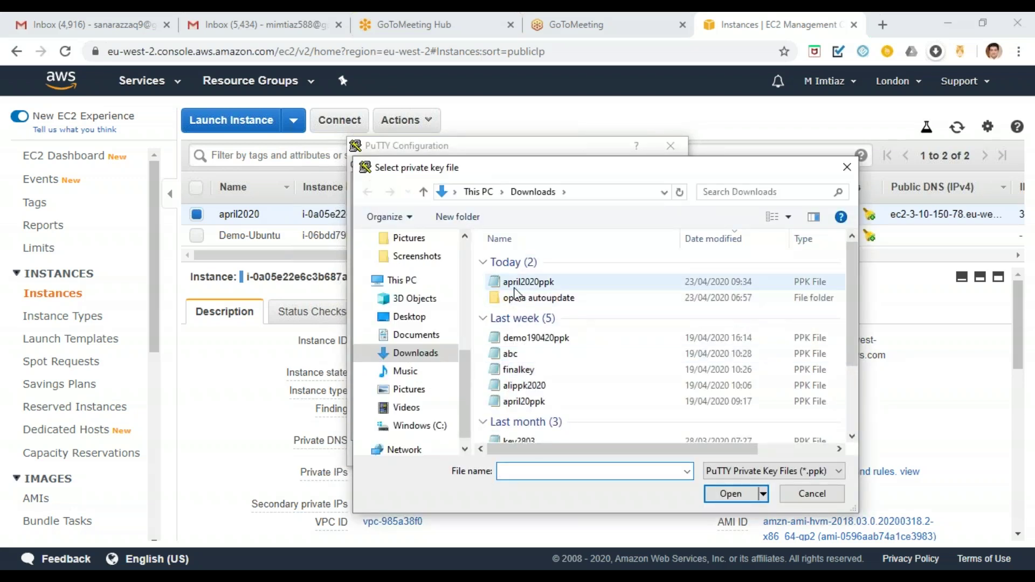
double_click(533, 288)
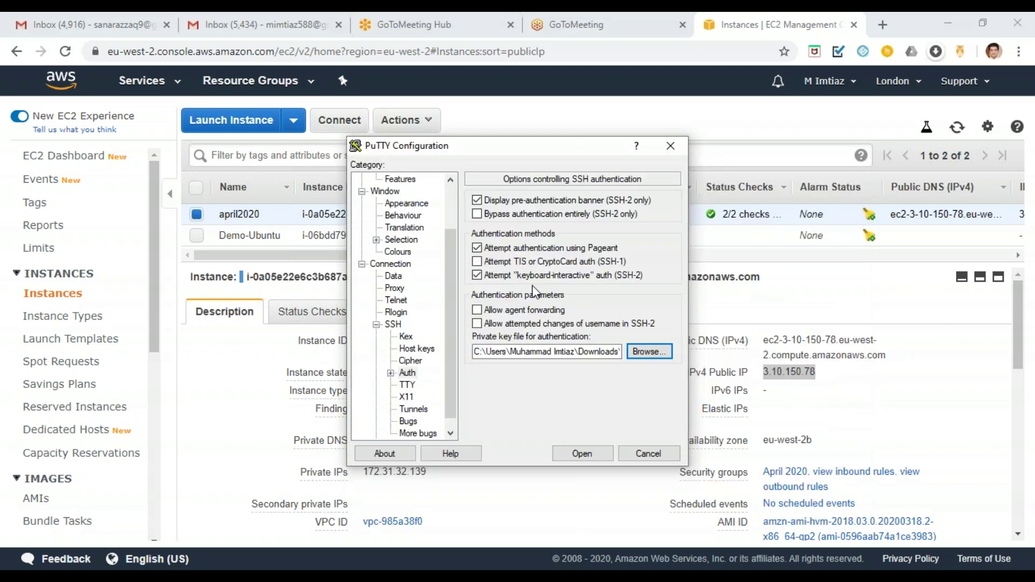
- Open the connection, accept the server's host key and try to log in as ece-user
left_click(581, 453)
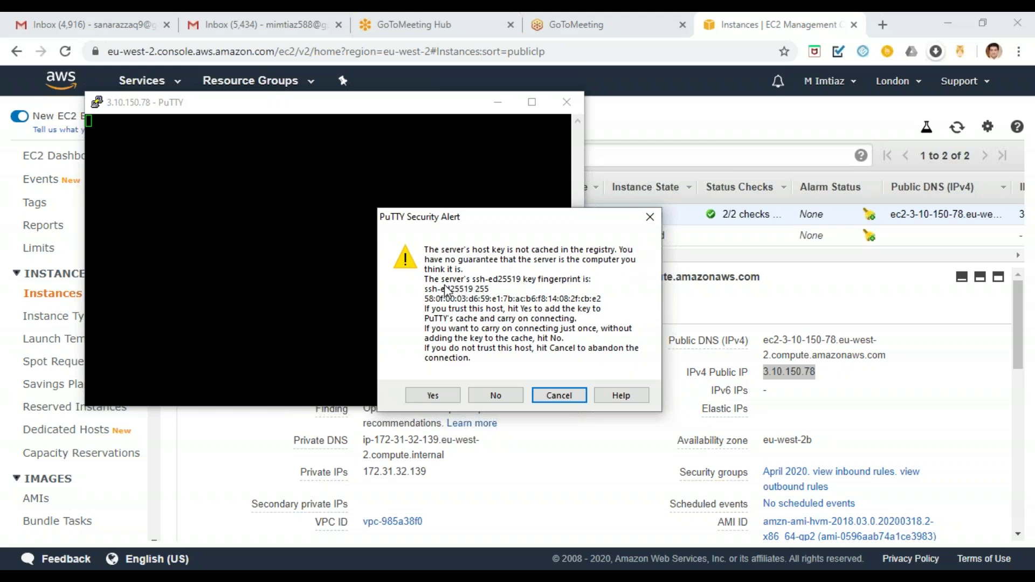
left_click(435, 396)
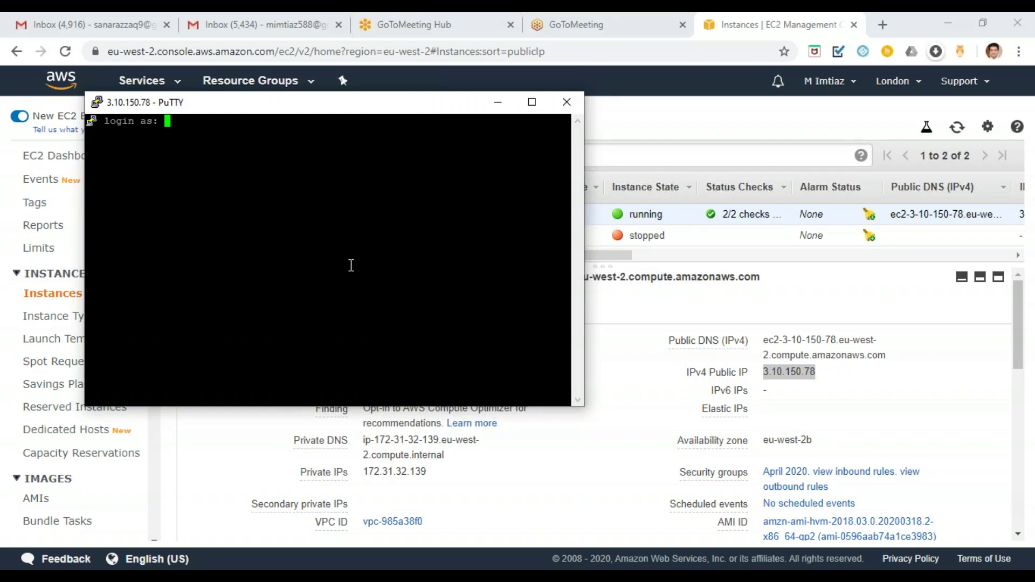
type("ece-user")
key("Return")
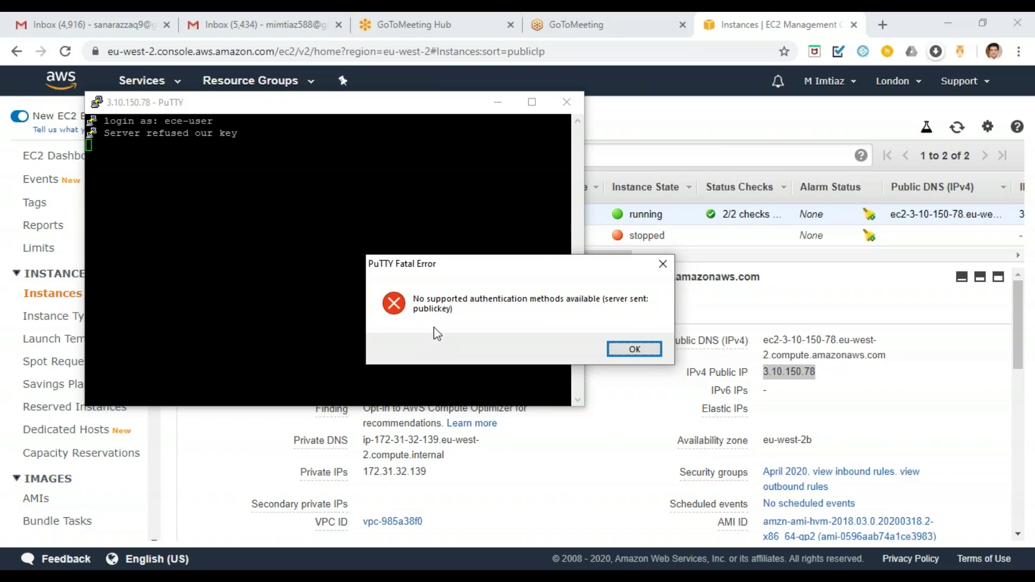
left_click(635, 352)
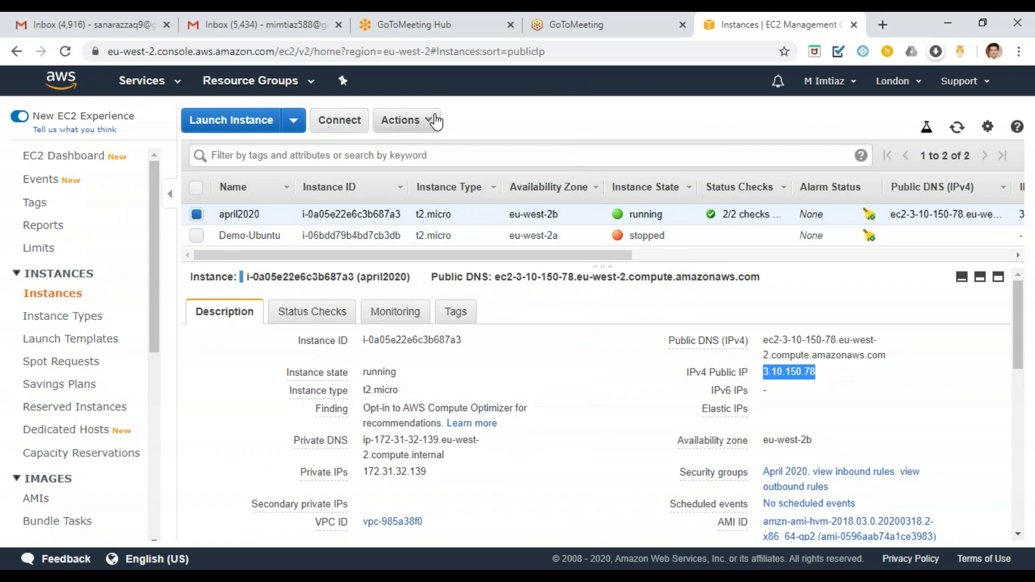
- In the EC2 console, stop the april2020 instance and review its description details
left_click(413, 129)
mouse_move(429, 225)
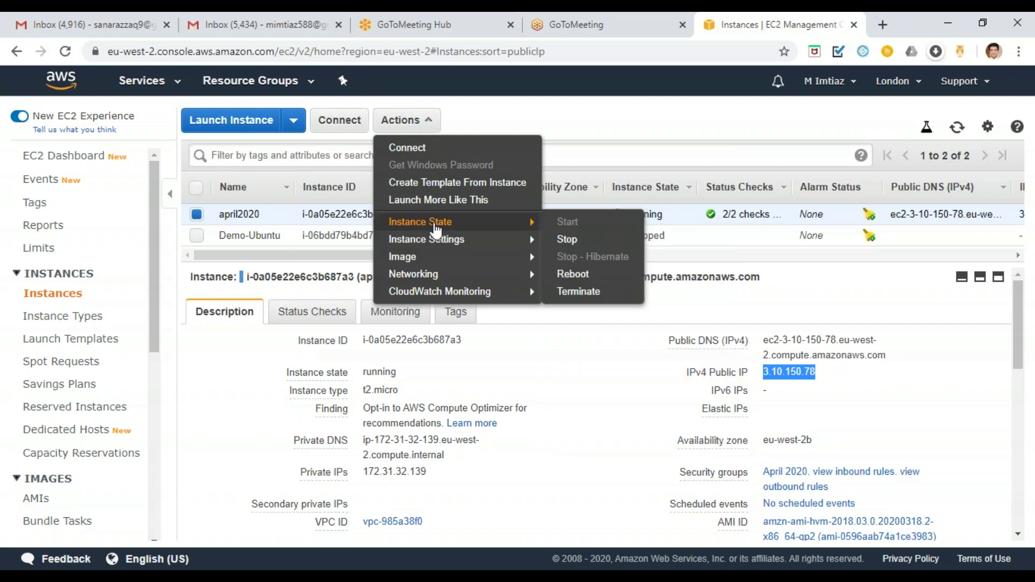
left_click(587, 246)
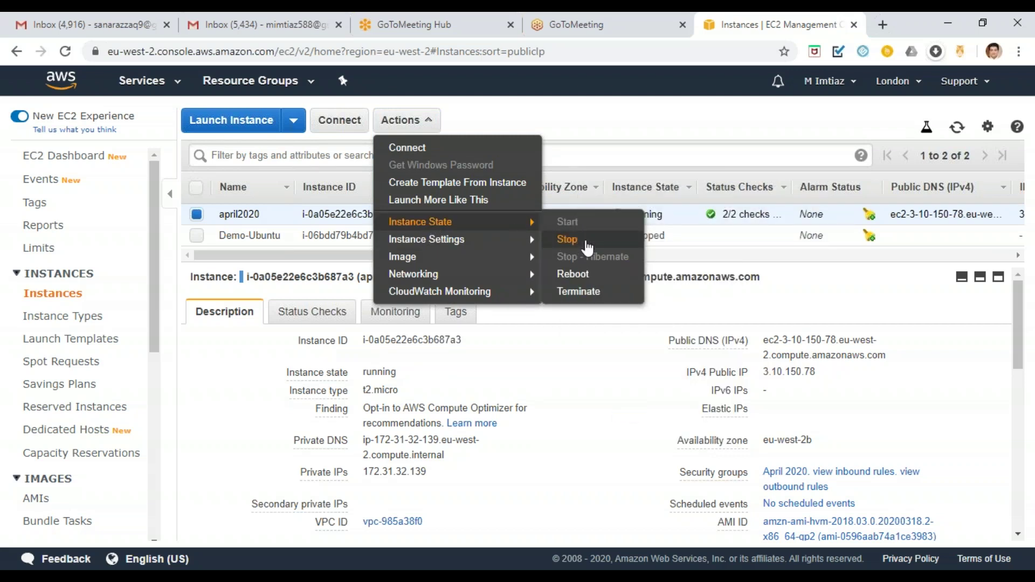
left_click(695, 413)
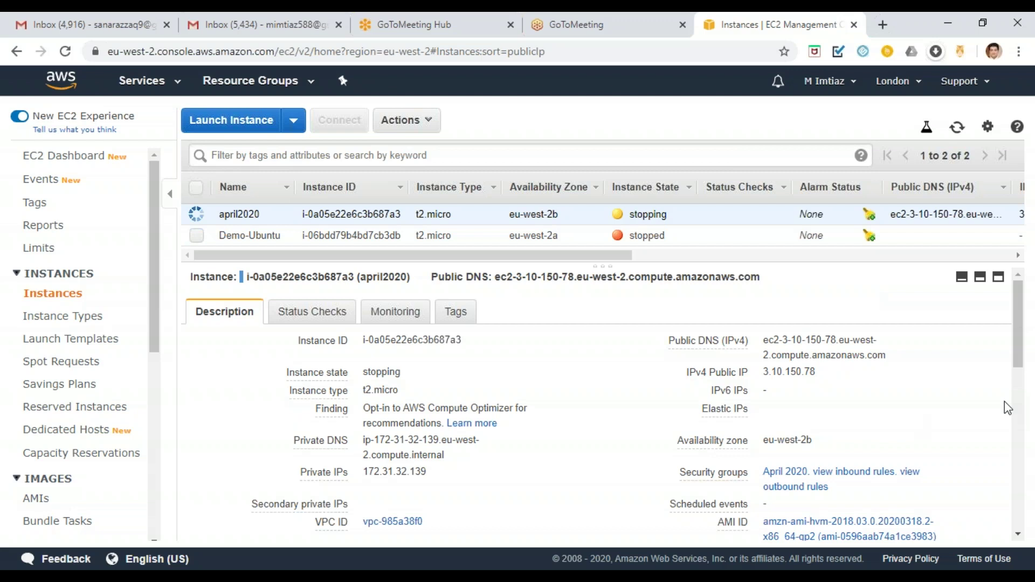
scroll(1022, 367, "down", 1)
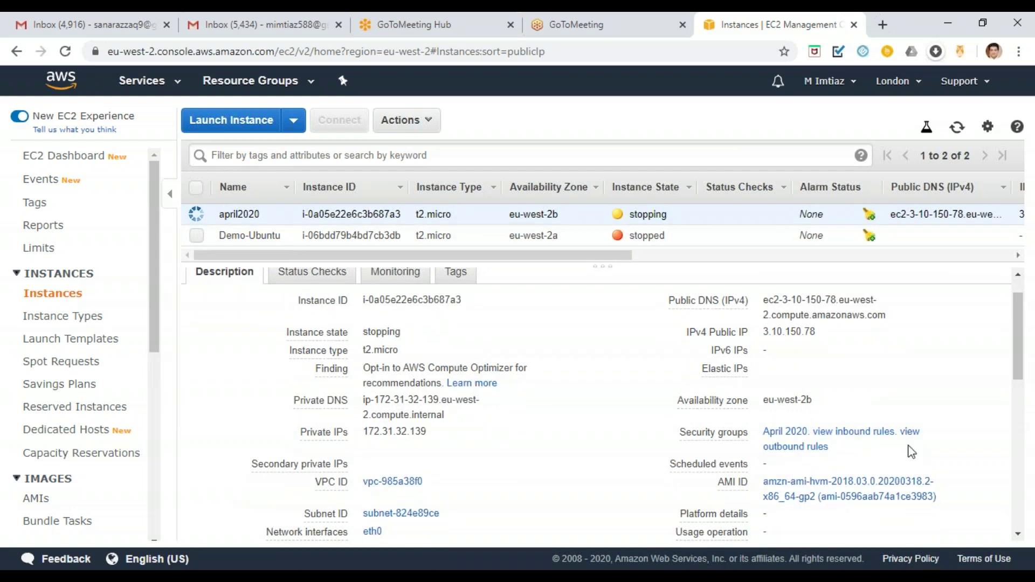
left_click_drag(1017, 314, 1024, 354)
scroll(1021, 356, "down", 2)
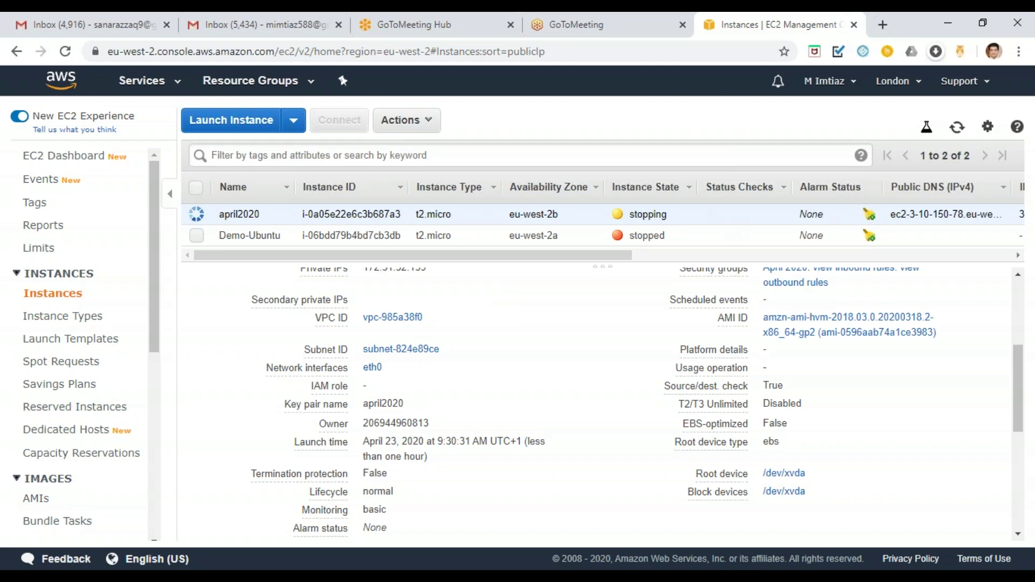
- Start the april2020 instance once it has stopped
left_click(419, 125)
mouse_move(444, 229)
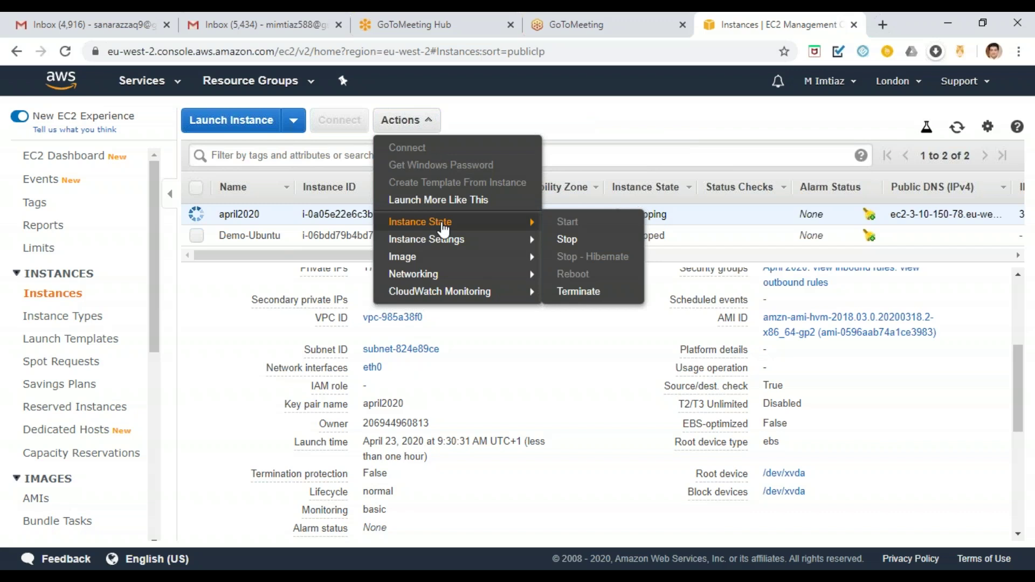
left_click(606, 131)
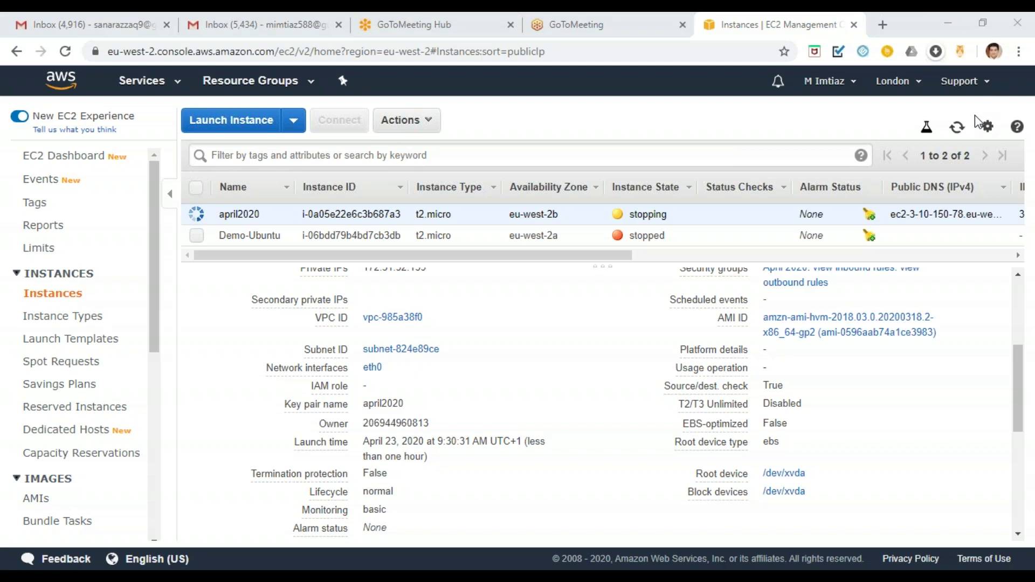
left_click(411, 127)
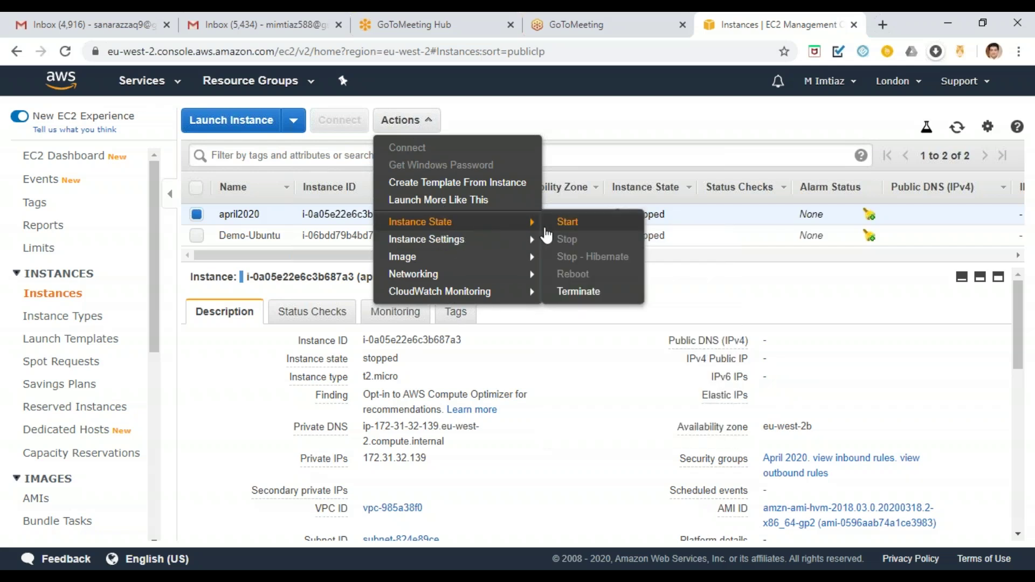
left_click(569, 224)
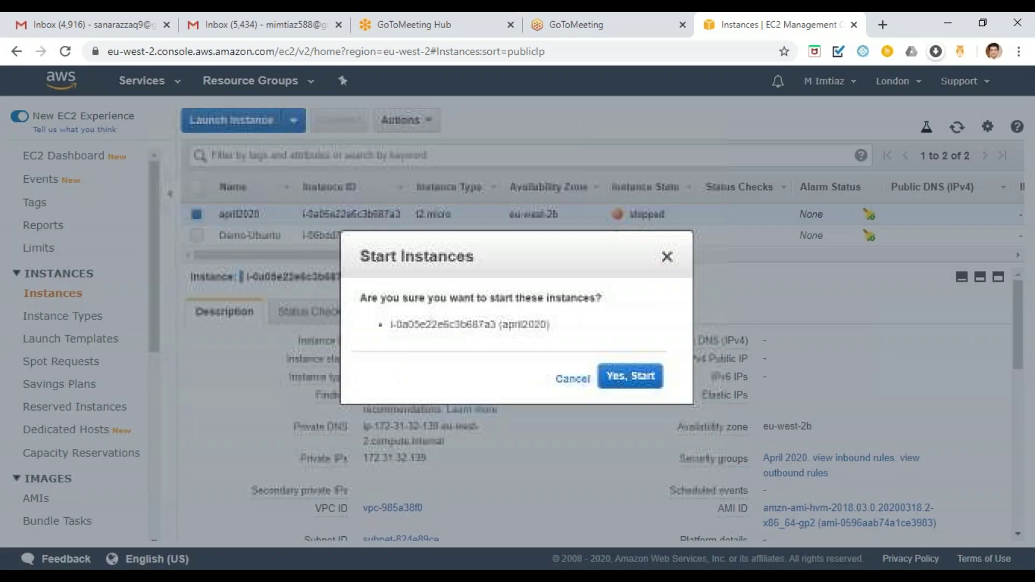
left_click(622, 380)
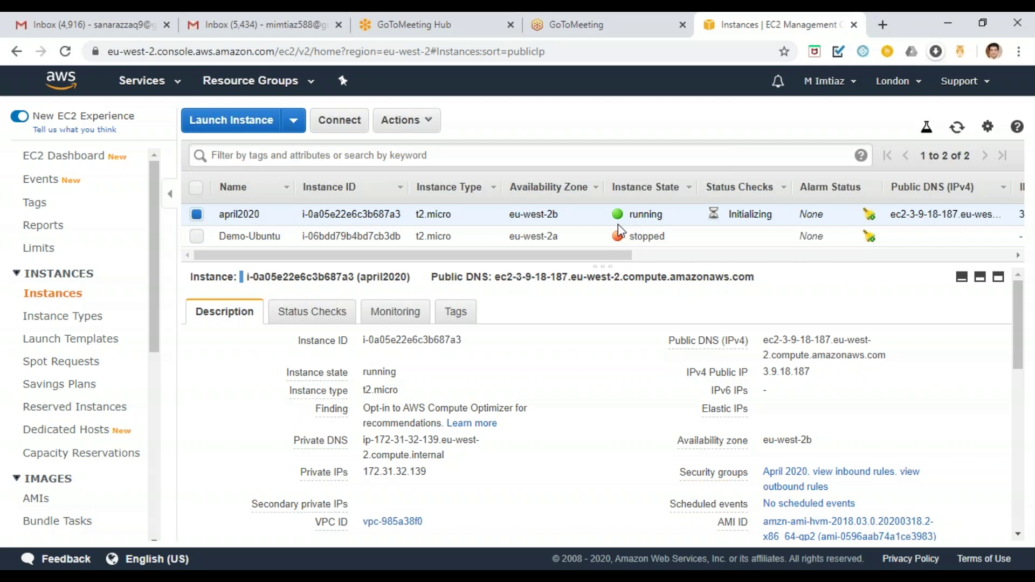
- Copy the april2020 instance's new IPv4 public IP and enter it, 3.9.18.187, as the host name in PuTTY Configuration
mouse_move(775, 370)
left_click(823, 374)
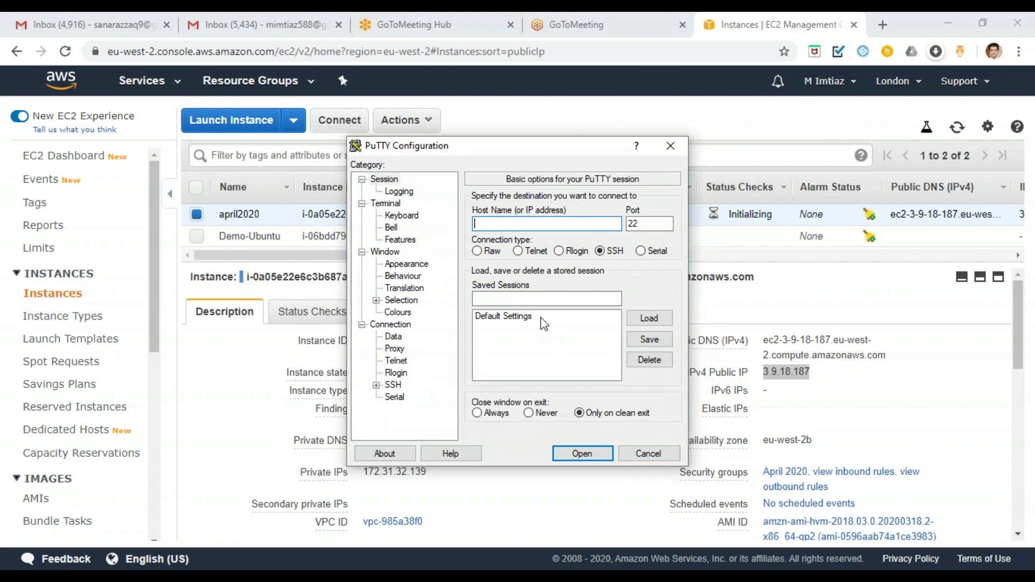
right_click(505, 226)
left_click(532, 289)
- Select april2020ppk from Downloads as the private key file for the new session's SSH authentication
left_click(377, 386)
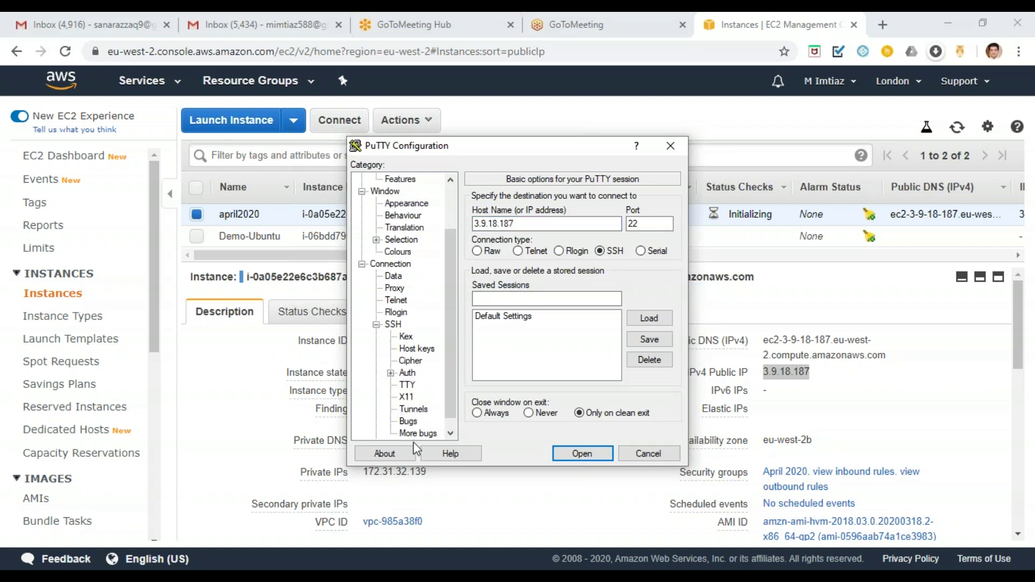
left_click(408, 373)
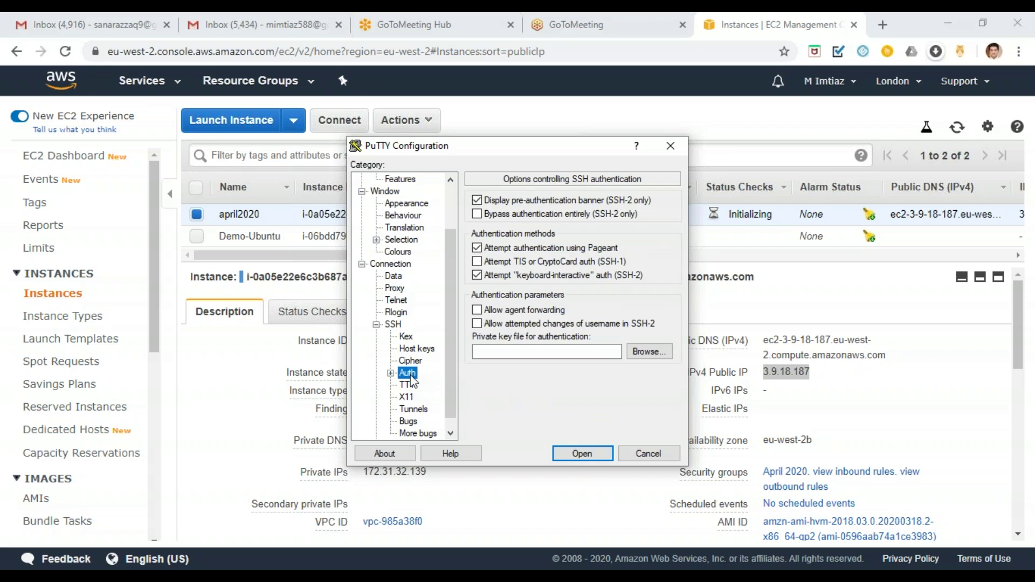
left_click(649, 352)
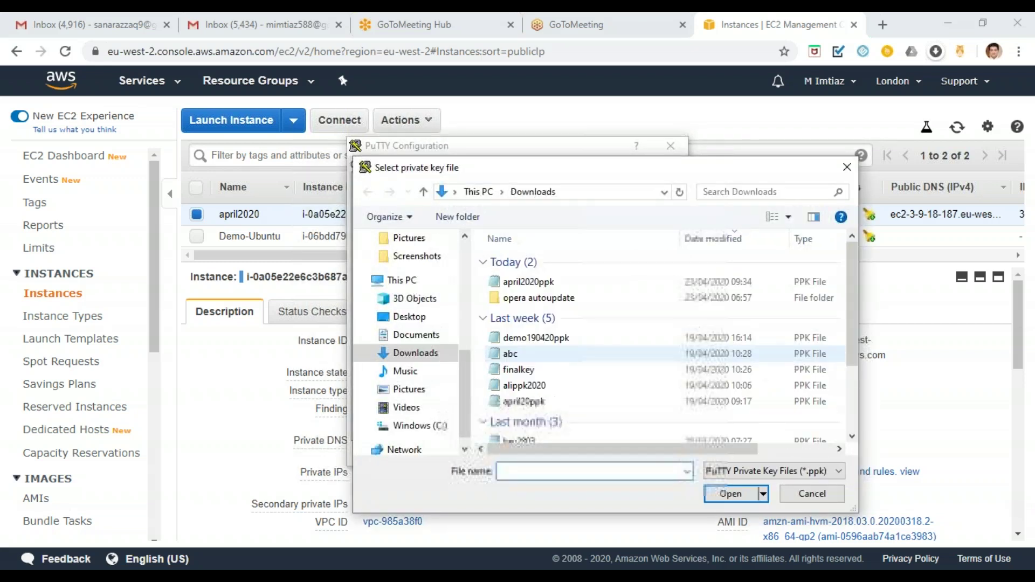
double_click(588, 282)
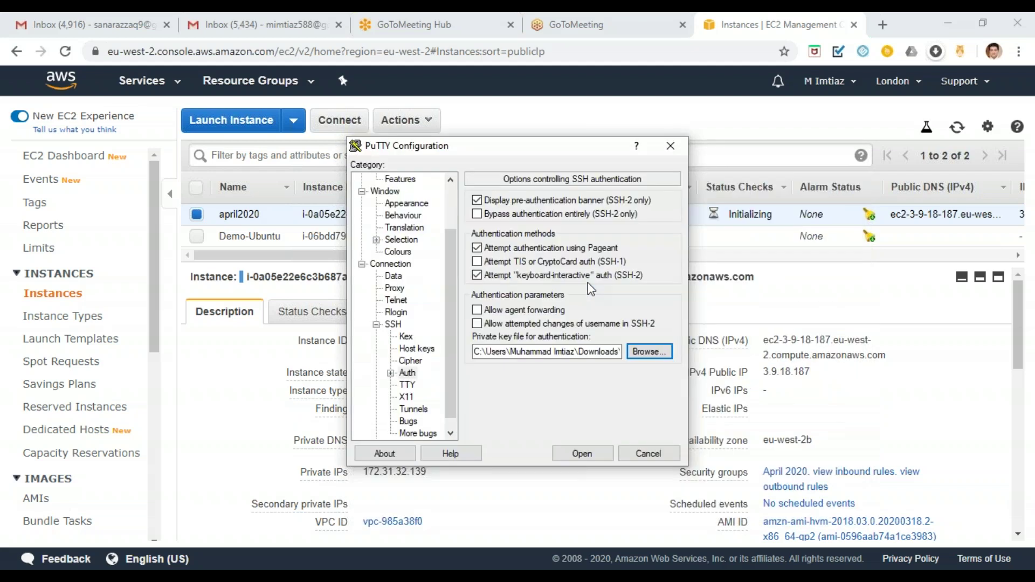
- Open the SSH connection, accept the server's host key and log in as ec2-user
left_click(582, 454)
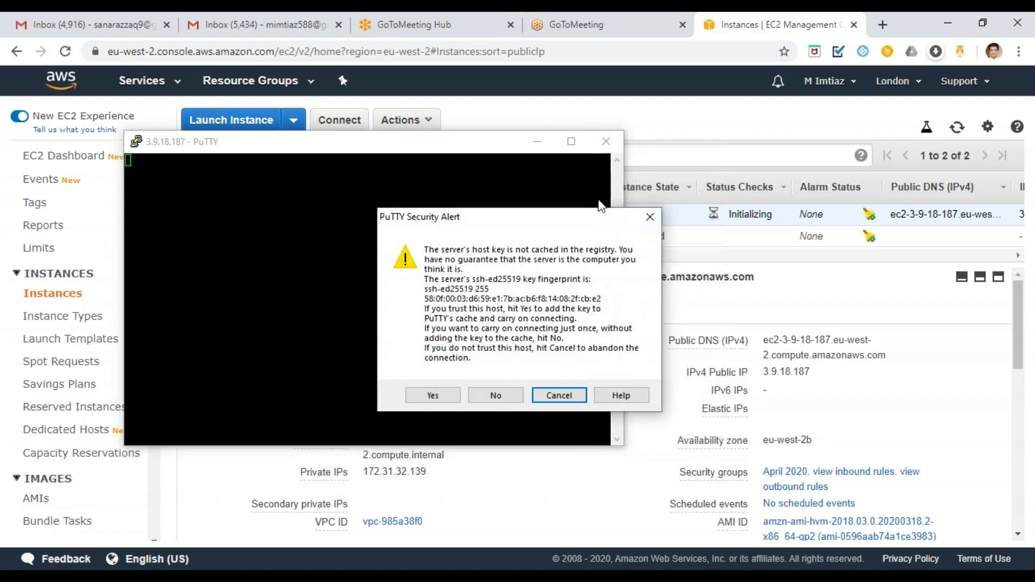
left_click(435, 395)
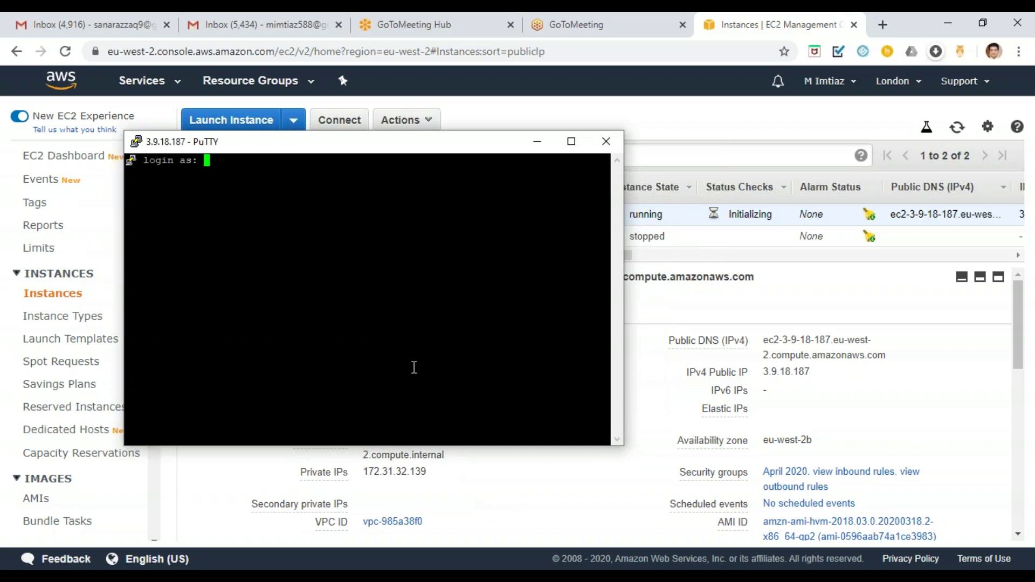
type("ec2-user")
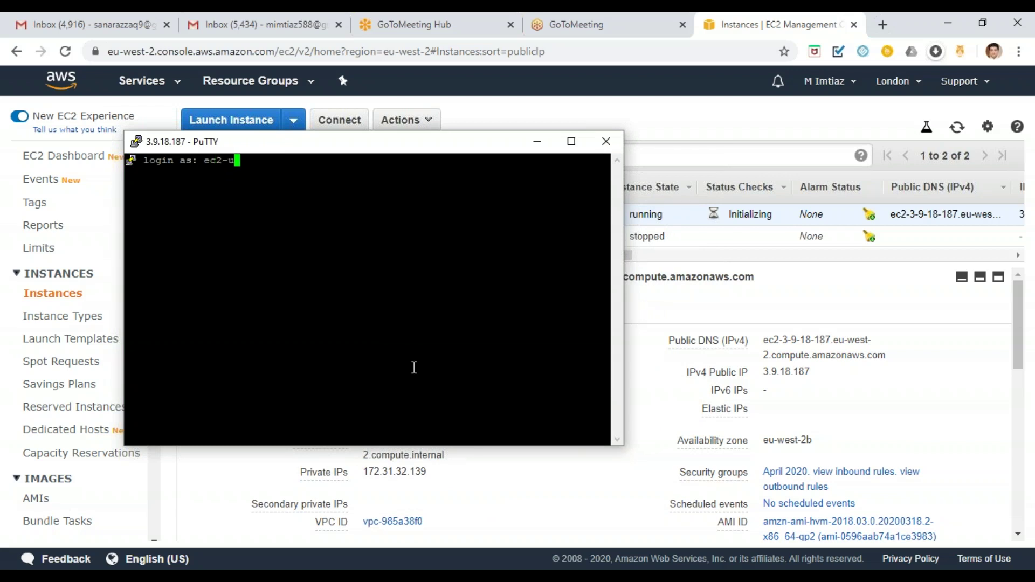
key("Return")
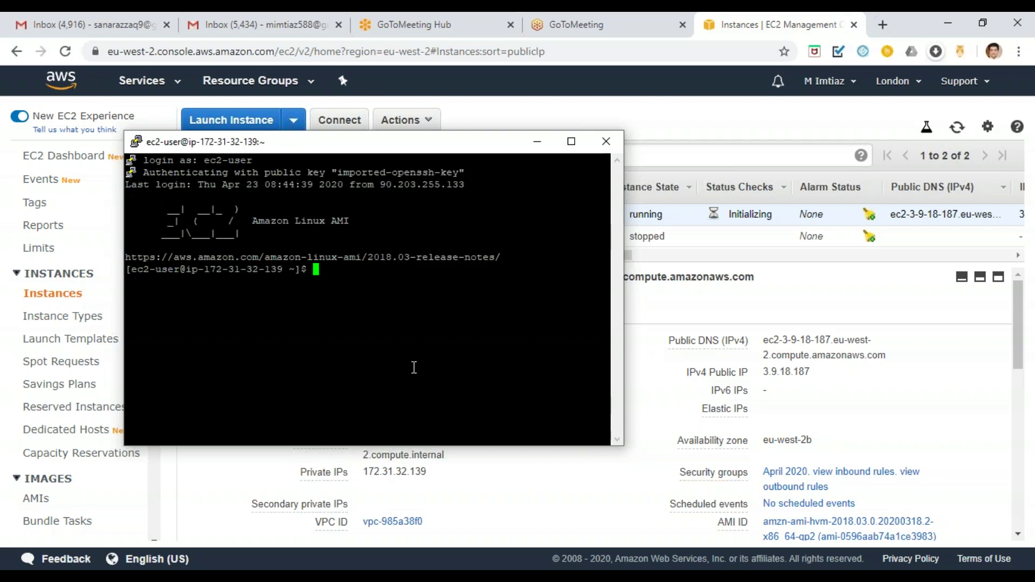
- Maximize the terminal window and clear its screen with the clear command
left_click(573, 151)
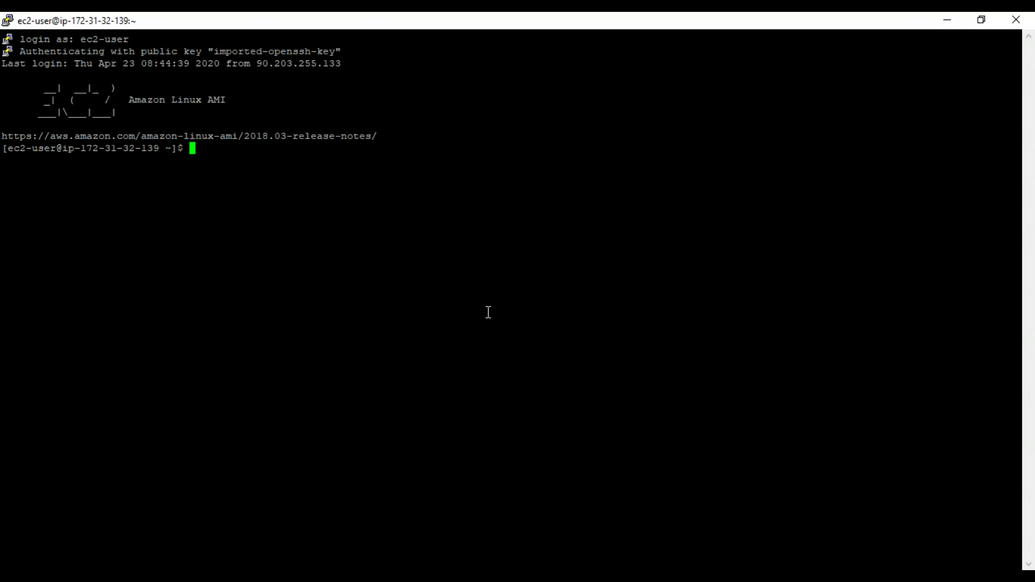
type("clear")
key("Return")
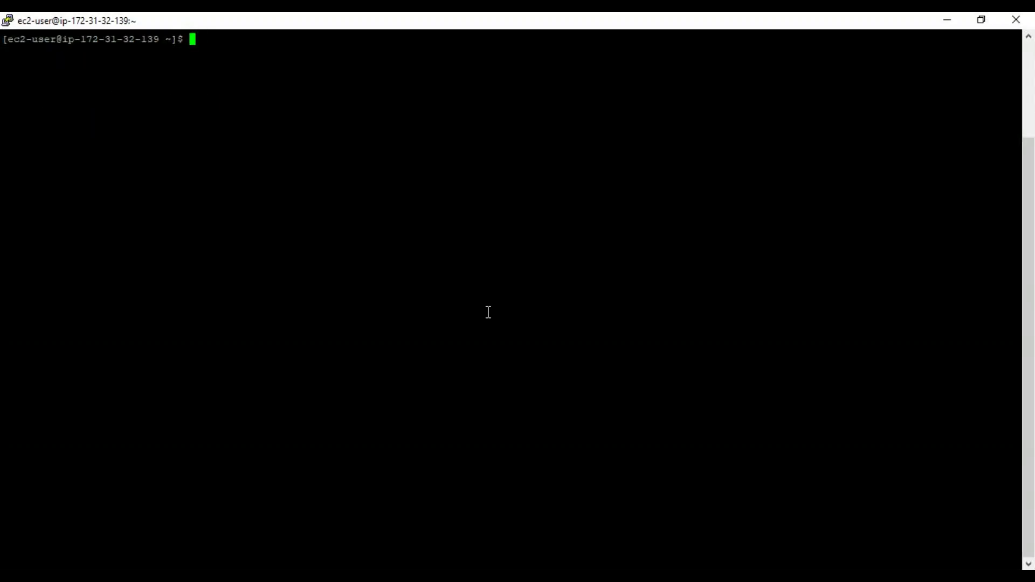
- Try to install the Apache web server package by running yum install httpd -y
type("yum")
type("install h")
type("ttpd -y")
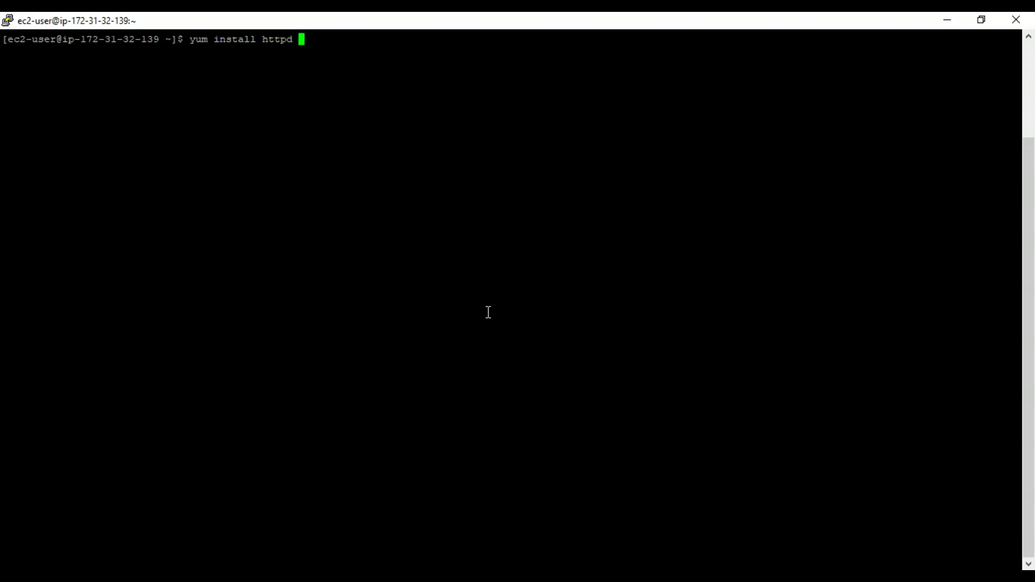
key("Return")
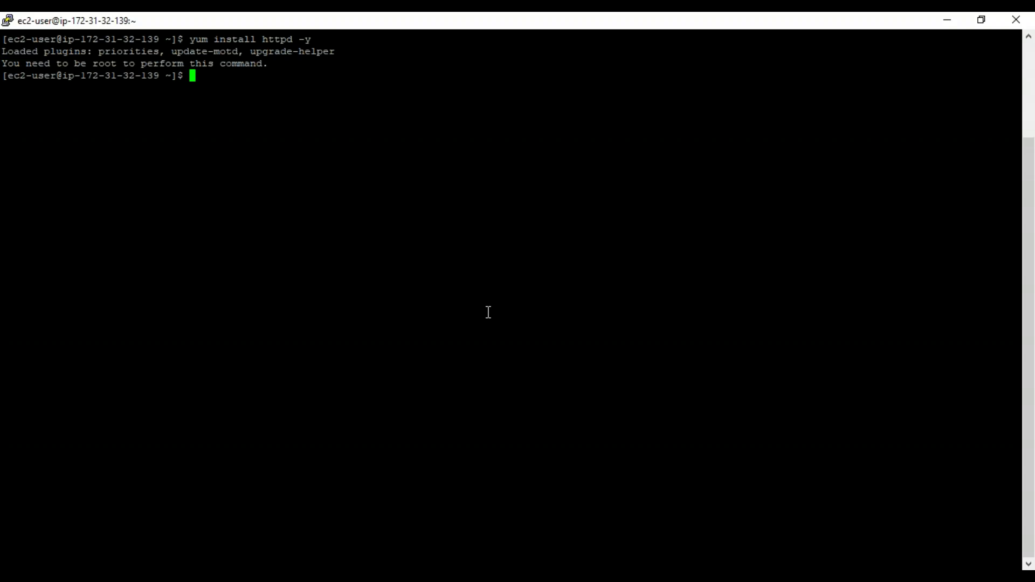
- Try to change to the web root directory by running cd/var/www/html/
type("cd/var/www/html")
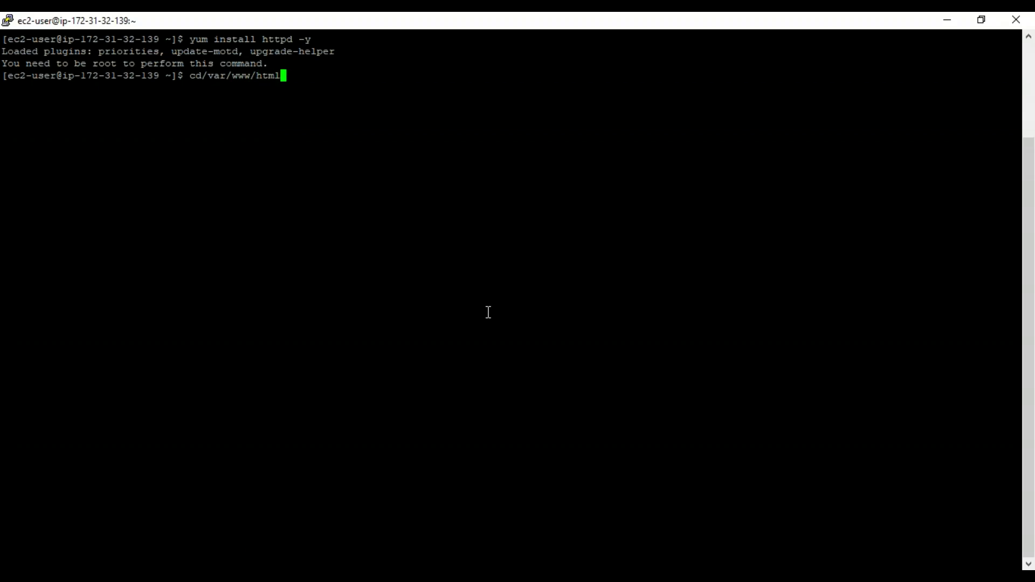
type("/")
key("Return")
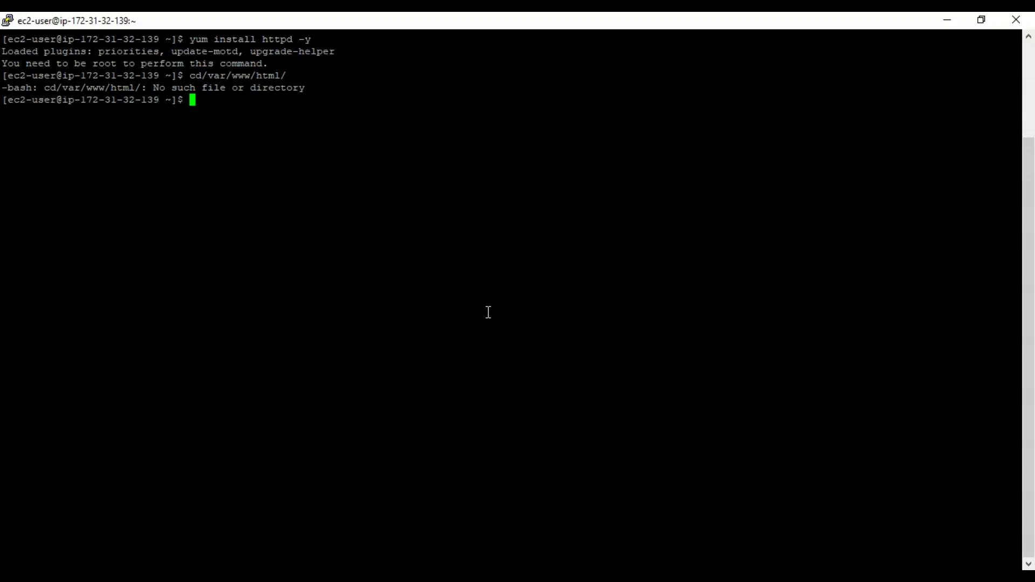
- Open new files for editing by running vi index html
type("vi index")
key("BackSpace")
type("x html")
key("Return")
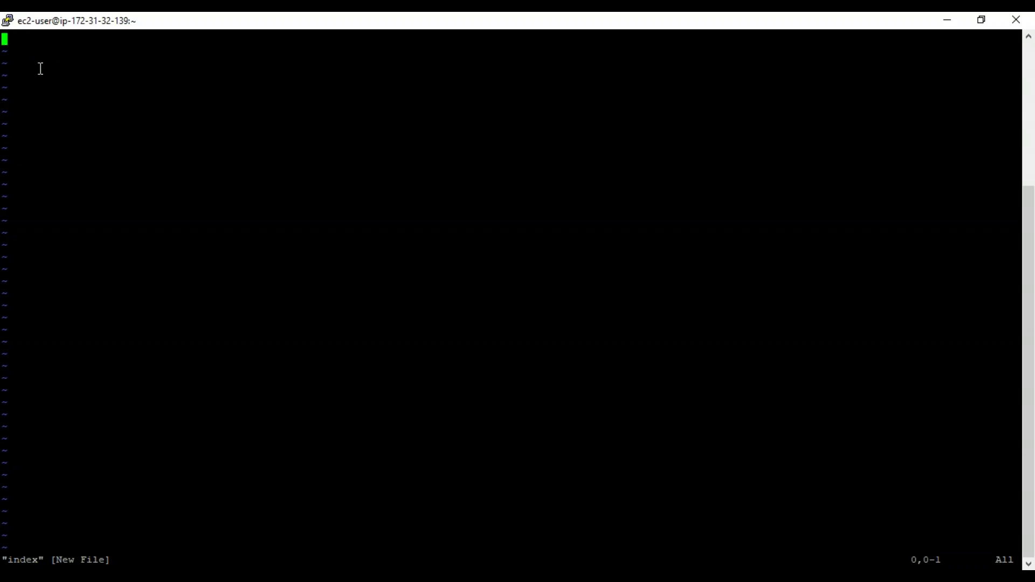
- Enter "Welcome world ." on the first line of the index file and "This is my first instance" on the second, followed by a line break
type("ikjs")
key("BackSpace")
key("BackSpace")
key("BackSpace")
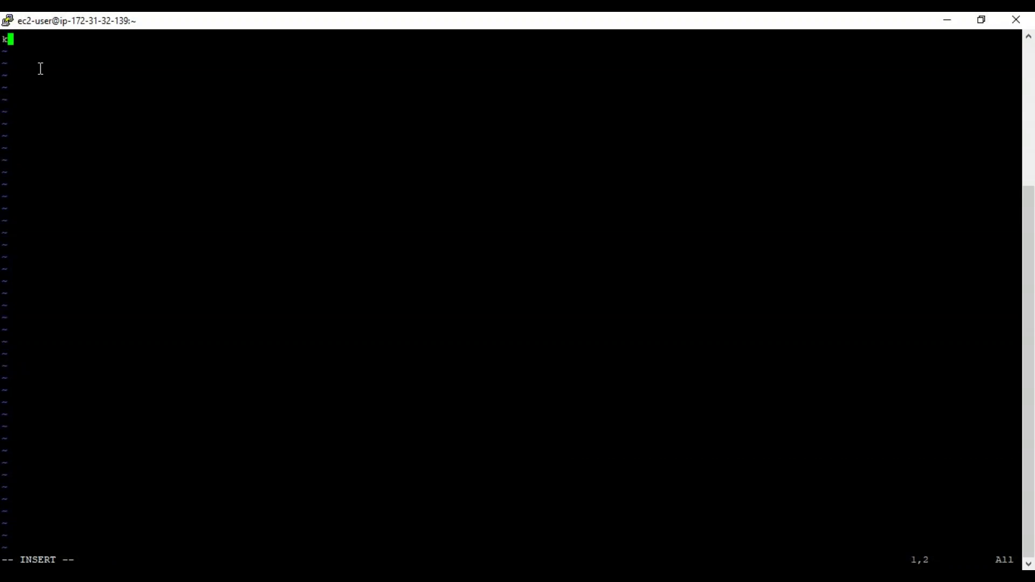
type("Welcome")
type("world .")
key("Return")
type("Th")
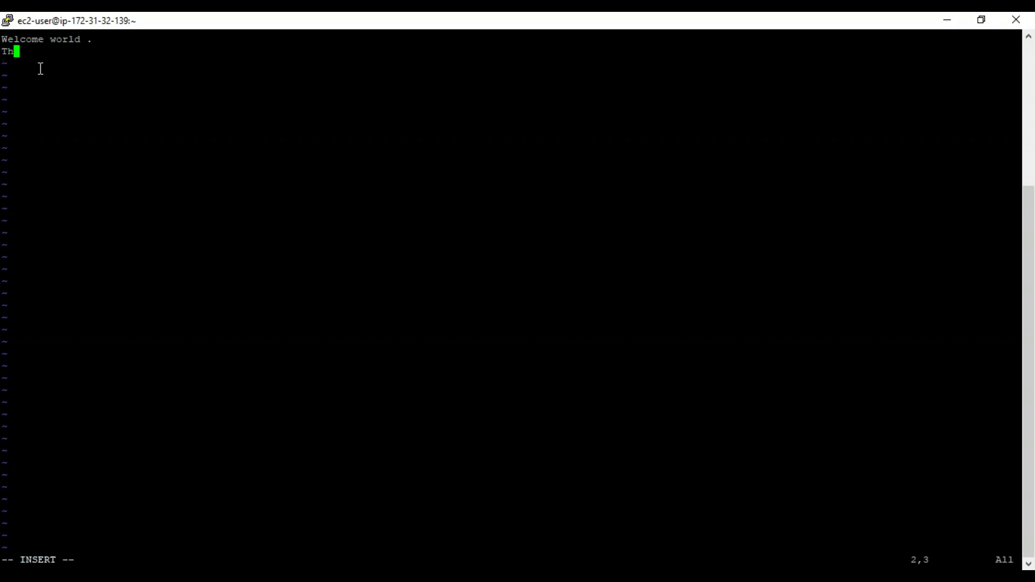
type("is is my first instance")
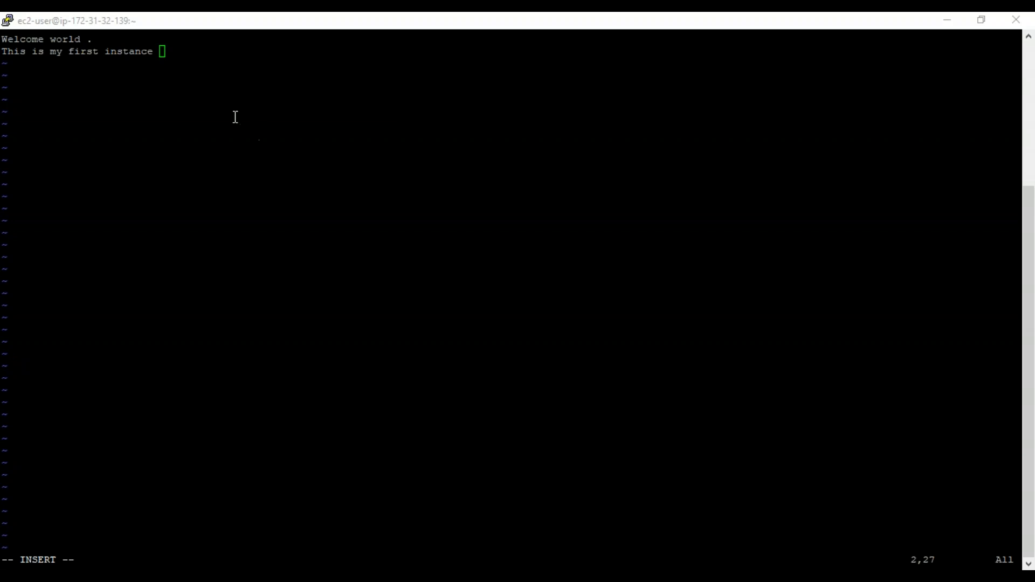
left_click(163, 51)
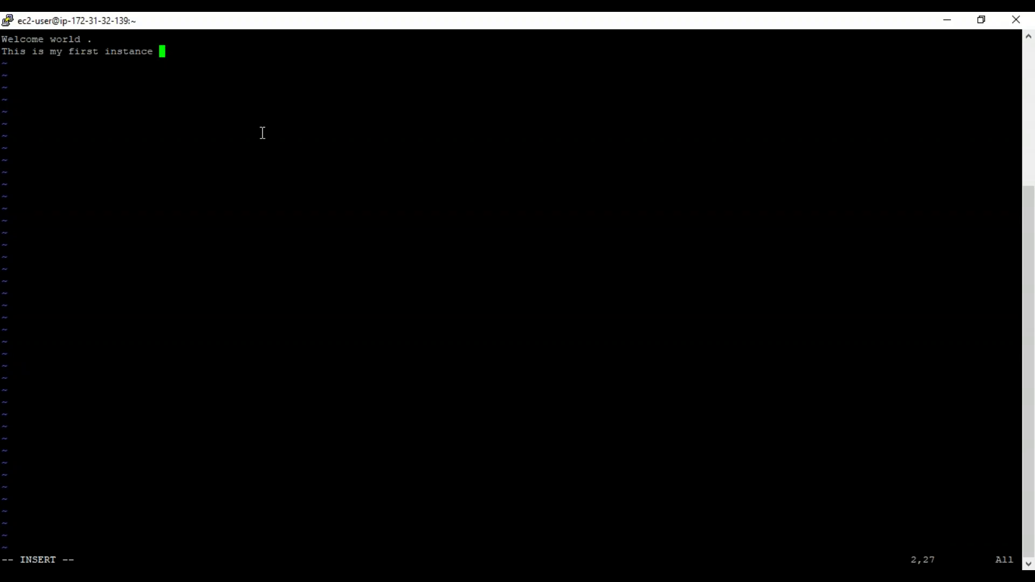
key("Return")
- Save the index file and quit vi with :wq, repeating the command to return to the shell
key("Escape")
key("shift+colon")
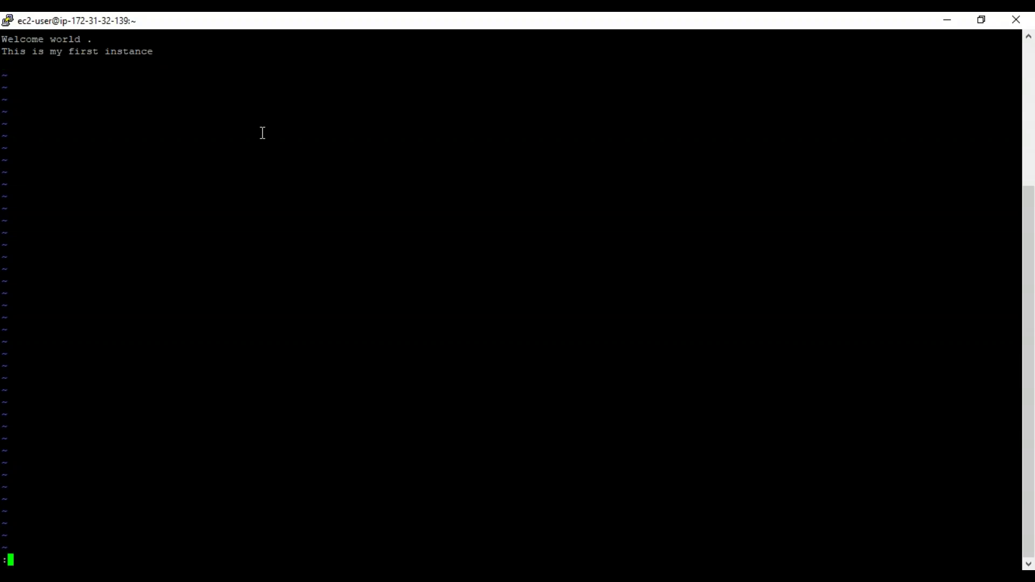
type("wq")
key("Return")
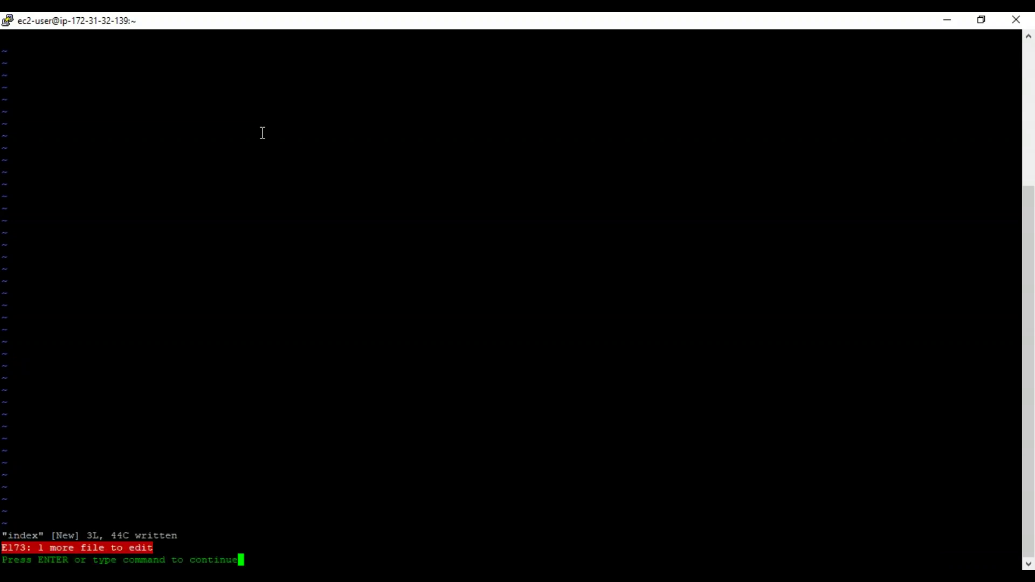
key("Return")
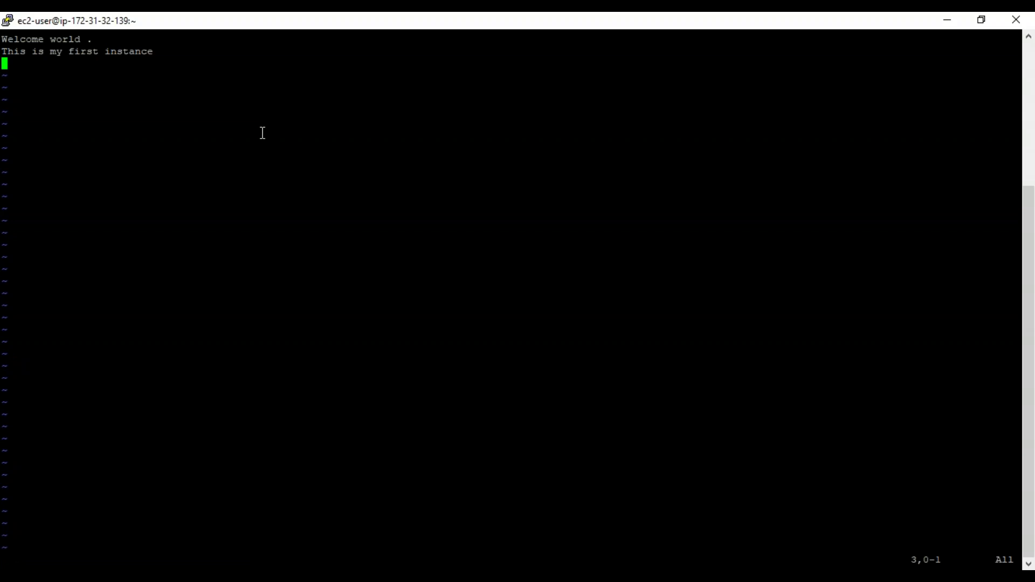
key("shift+colon")
type(":")
key("BackSpace")
type("wq")
key("Return")
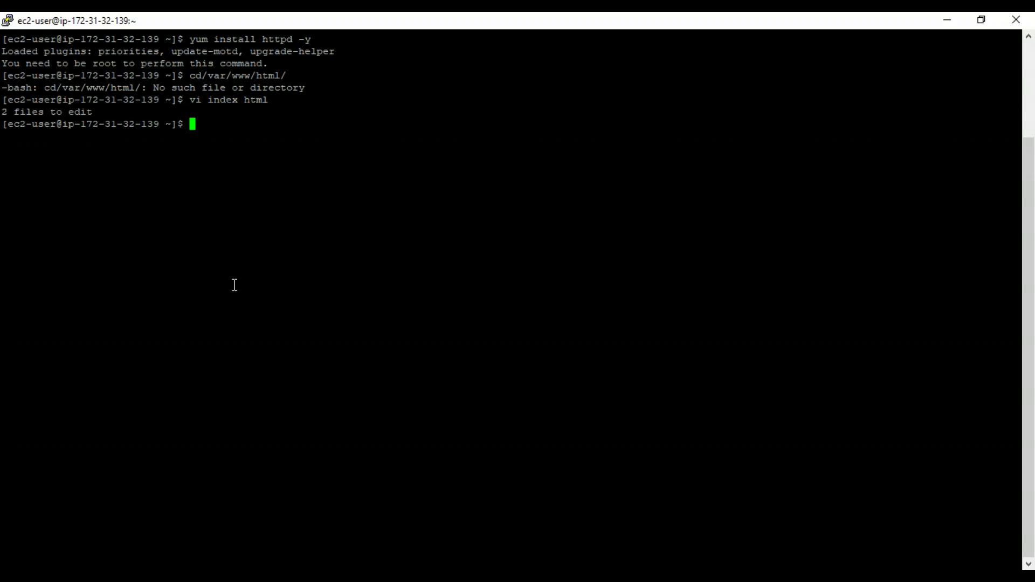
- Try to restart the web server by running service httpd restart
type("service httpd")
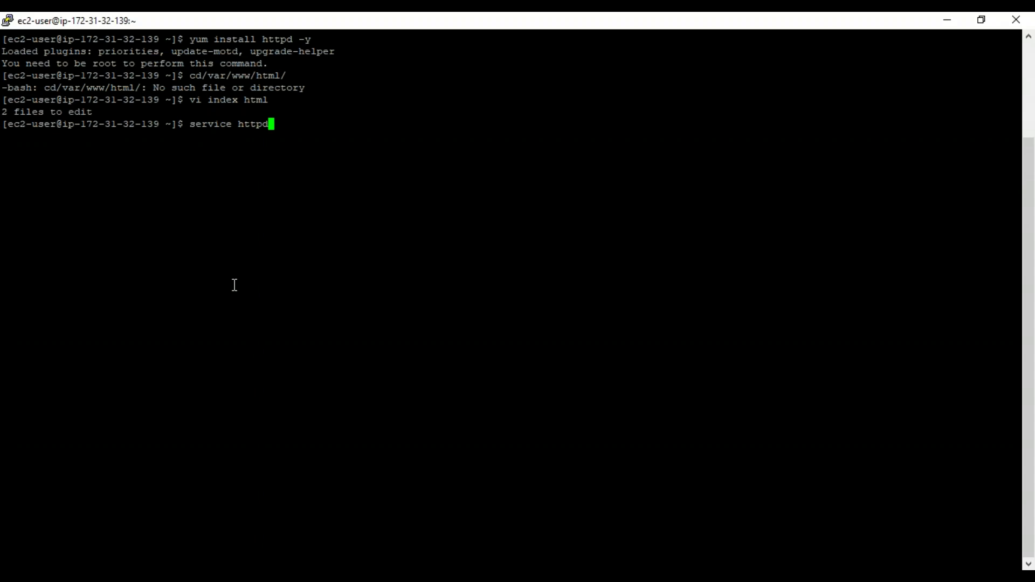
type(" restart")
key("Return")
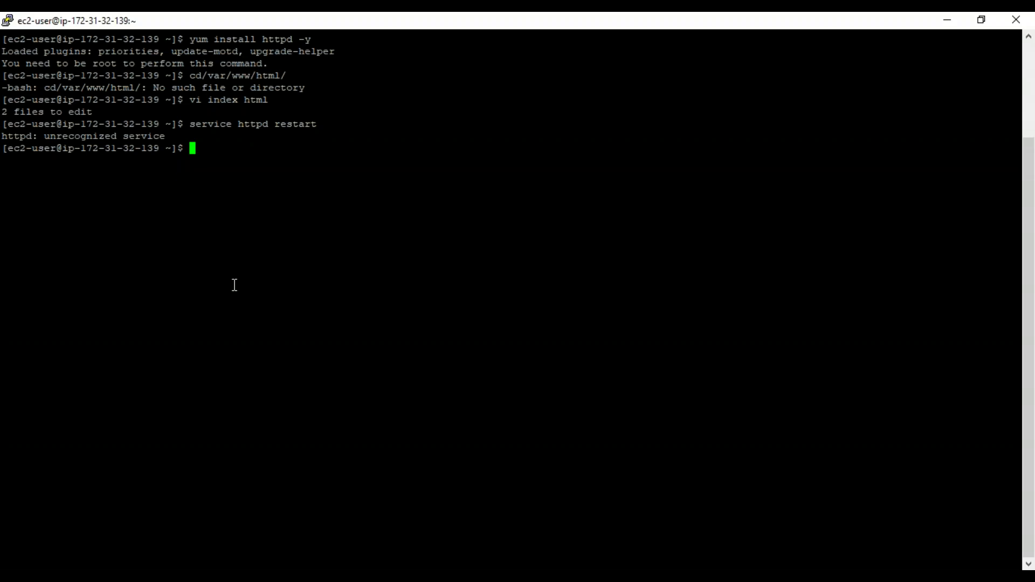
- Check the state of the web server by running service httpd status
type("service httpd ")
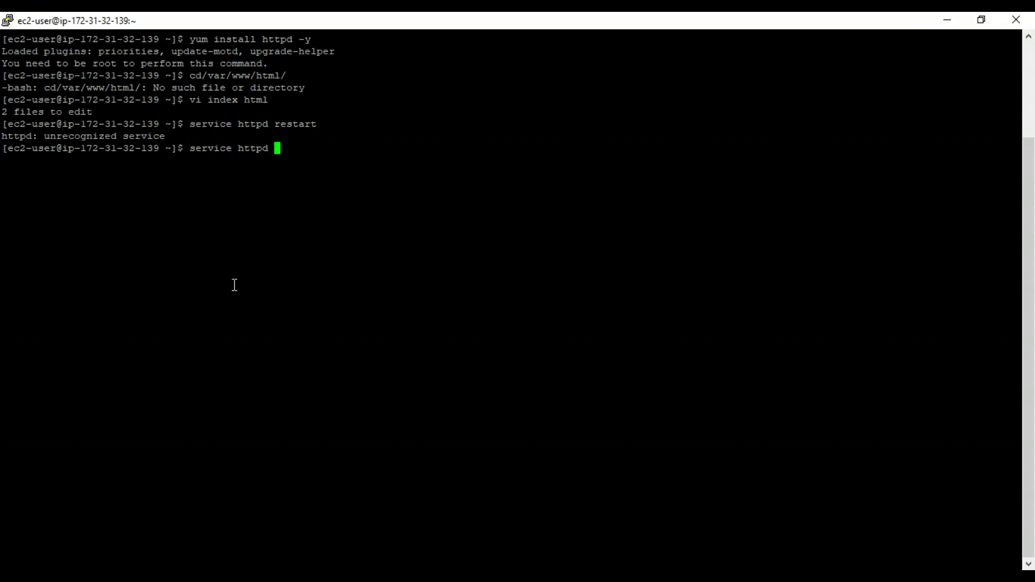
type("status")
key("Return")
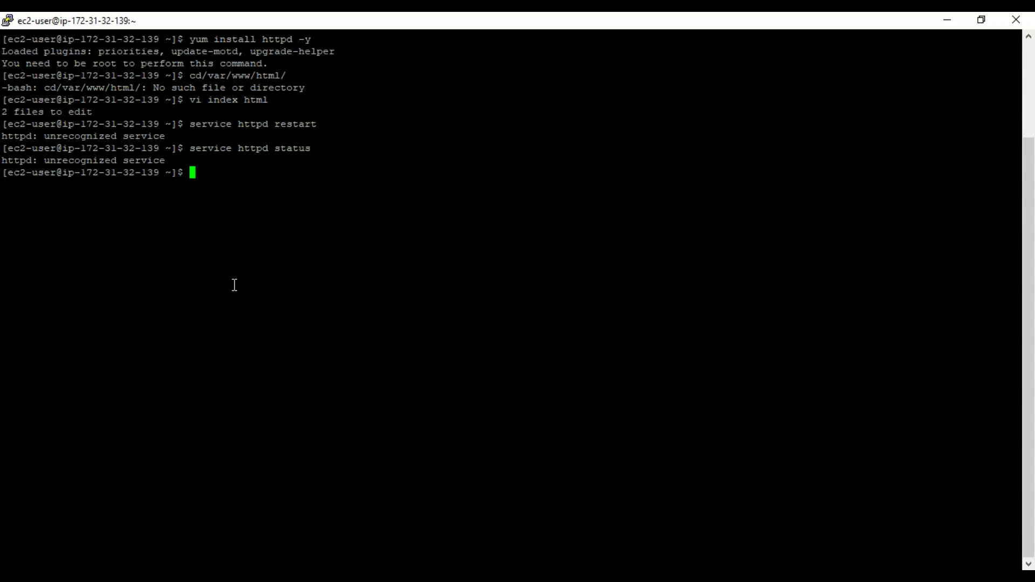